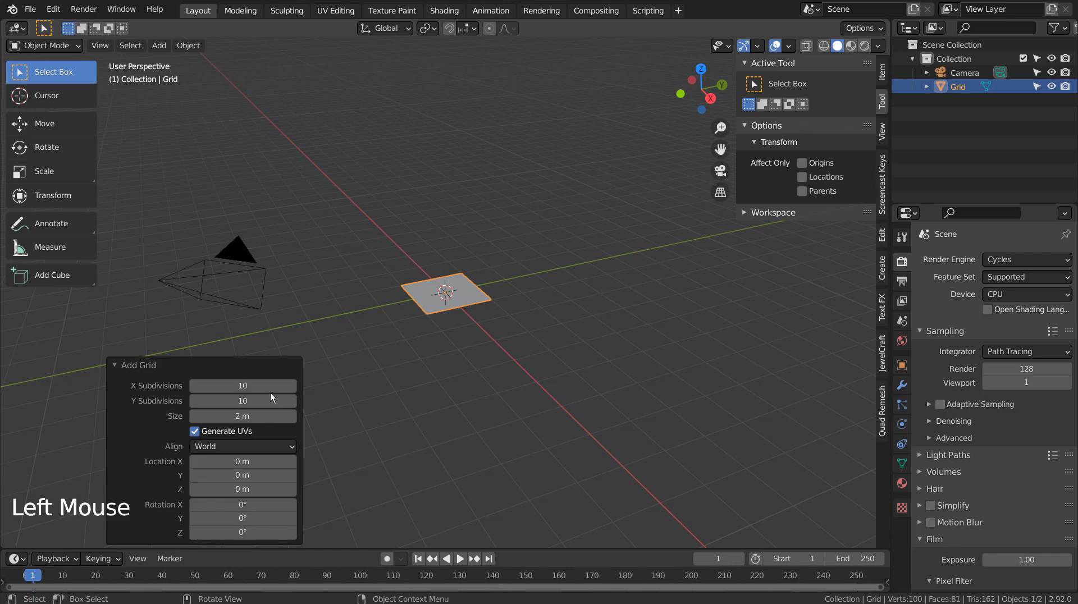
# Set the new grid's X and Y subdivisions to 25 and check the resulting mesh in edit mode.
pyautogui.doubleClick(265, 387)
pyautogui.write('2525')
pyautogui.press('Return')
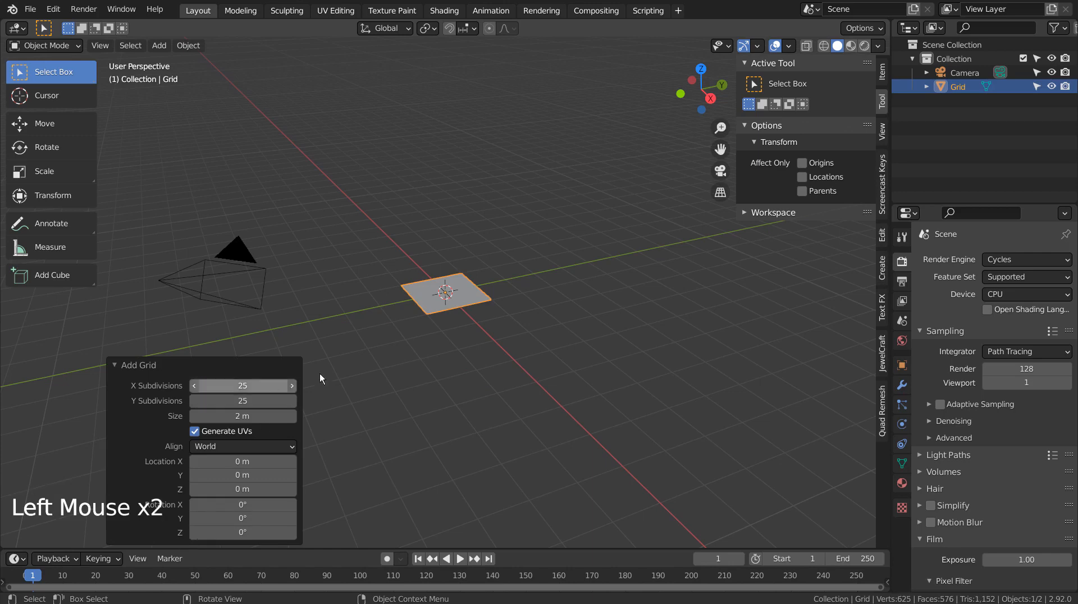
pyautogui.press('Tab')
pyautogui.scroll(6, 571, 291)
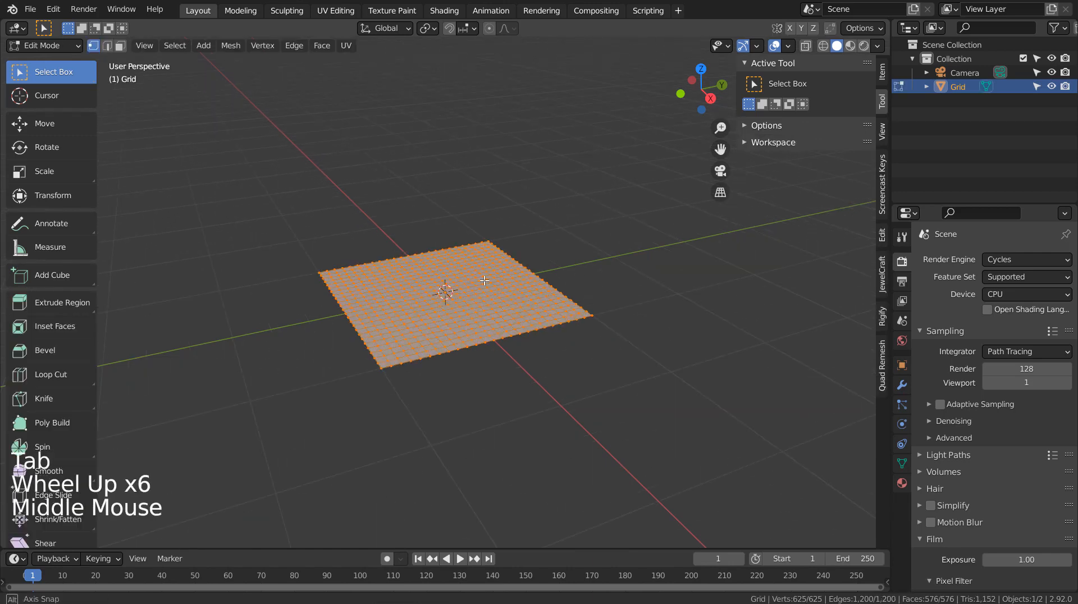
pyautogui.moveTo(570, 291); pyautogui.dragTo(551, 332, button='middle')
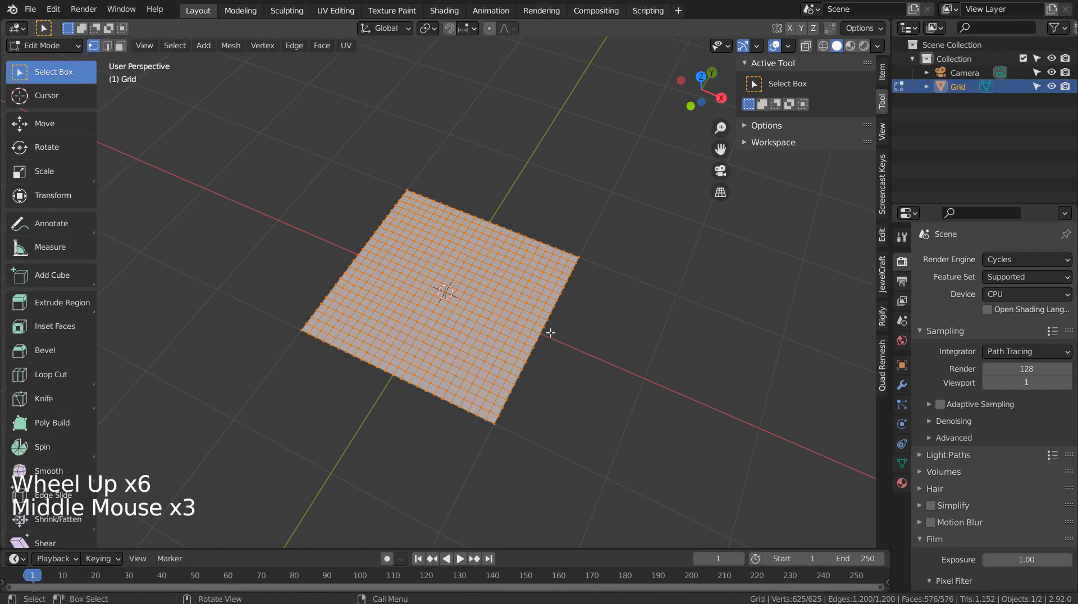
pyautogui.press('Tab')
# Create a new brush texture of type Blend with Spherical progression.
pyautogui.click(902, 507)
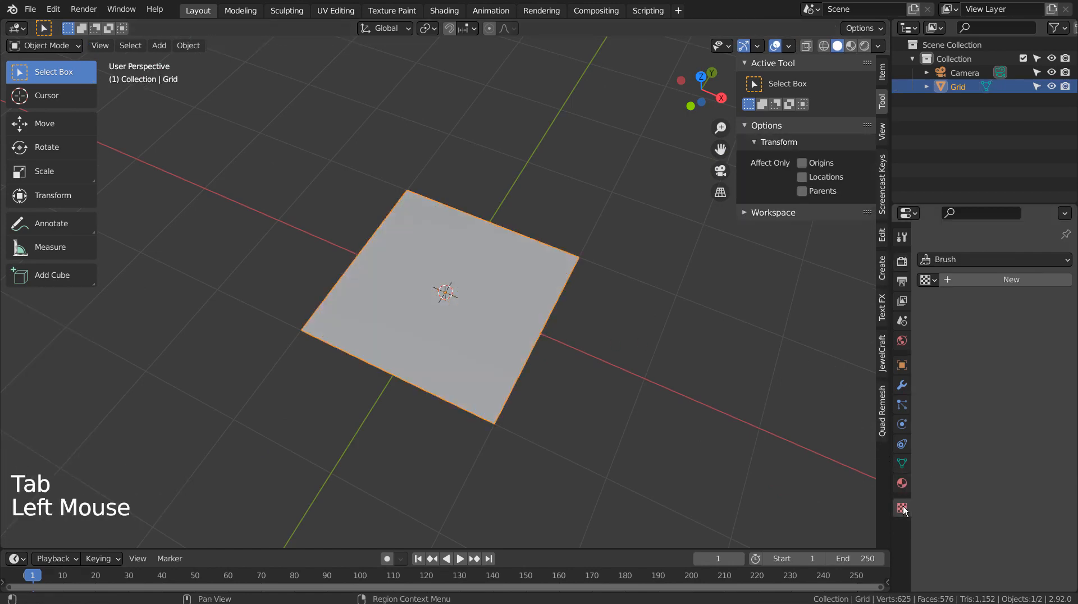
pyautogui.click(1028, 276)
pyautogui.click(1015, 299)
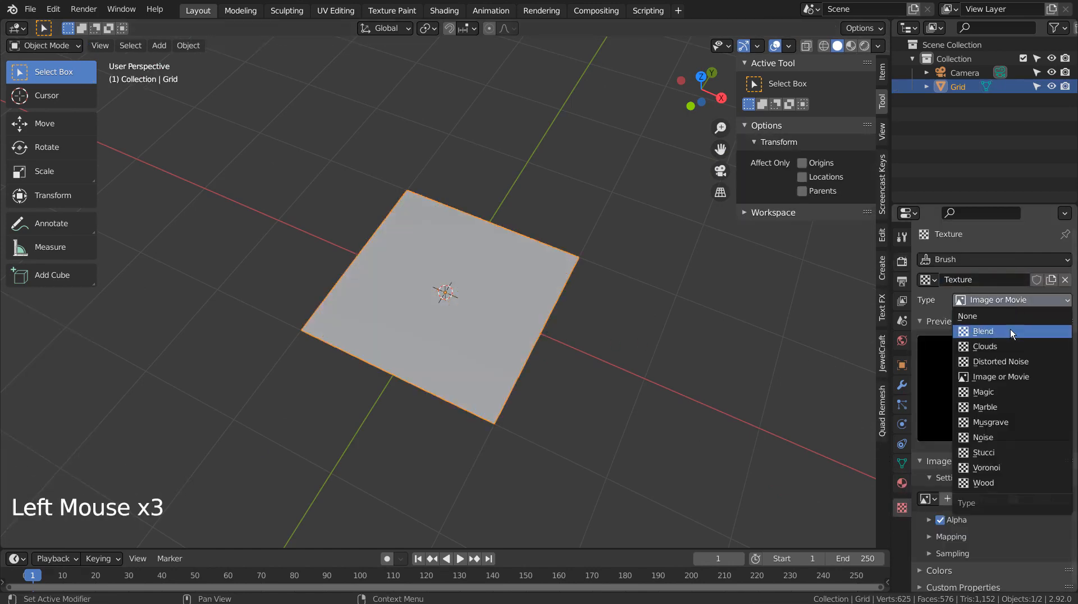
pyautogui.click(1009, 330)
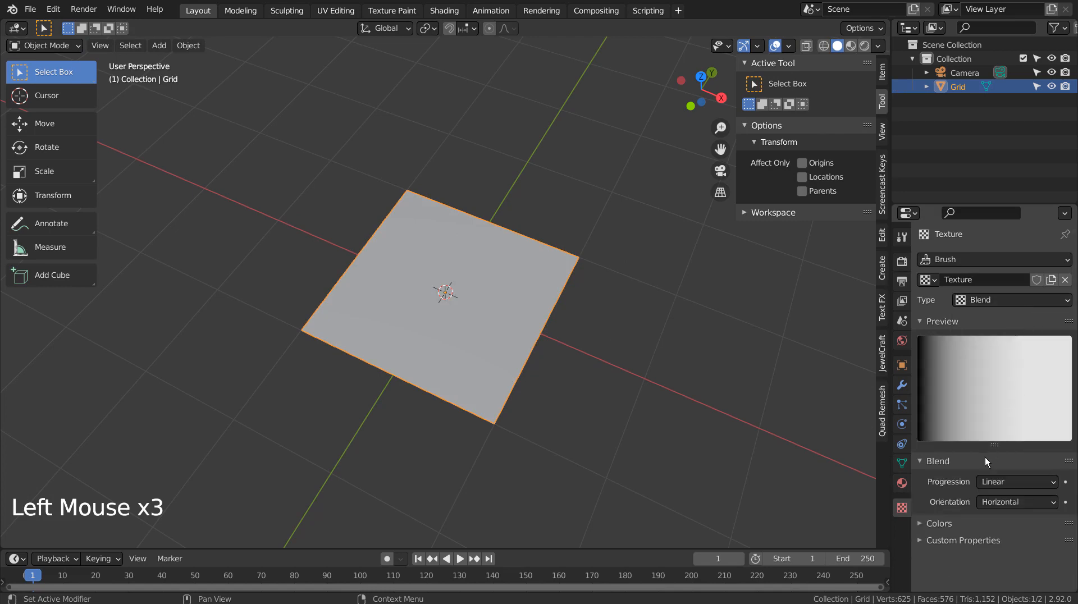
pyautogui.moveTo(1004, 481); pyautogui.dragTo(1003, 404)
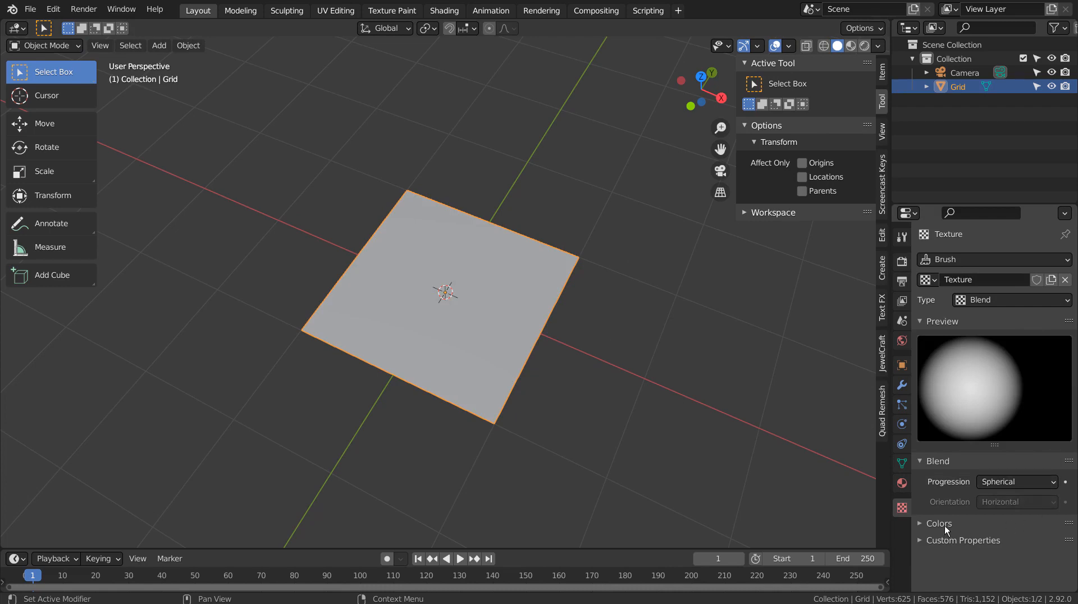
# Set the spherical blend texture's brightness to 0.620 and its contrast to 1.970.
pyautogui.click(921, 524)
pyautogui.scroll(-3, 1019, 569)
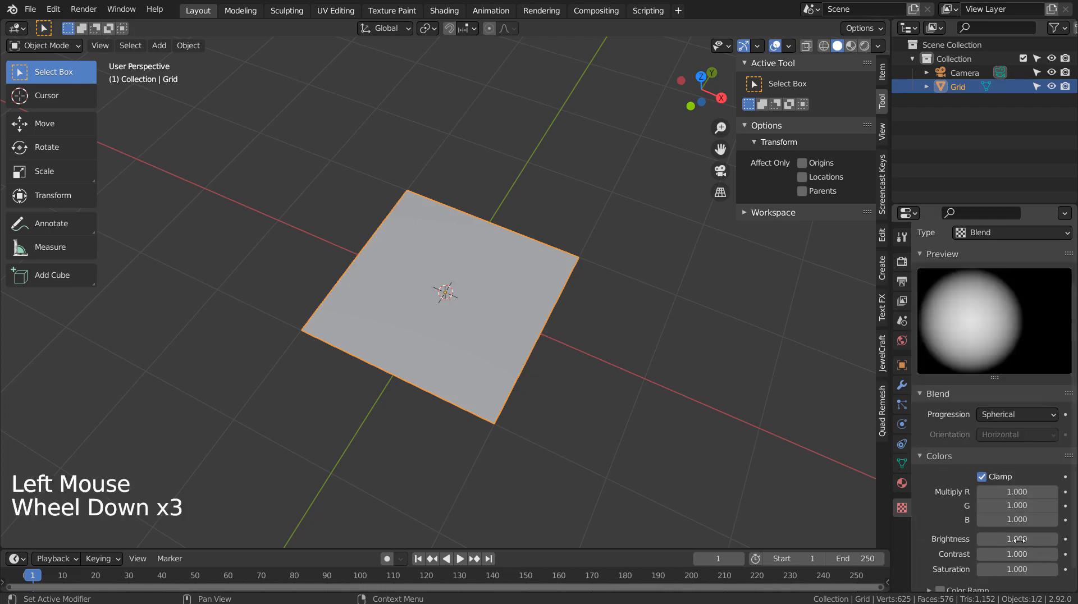
pyautogui.moveTo(1017, 538); pyautogui.dragTo(1044, 550)
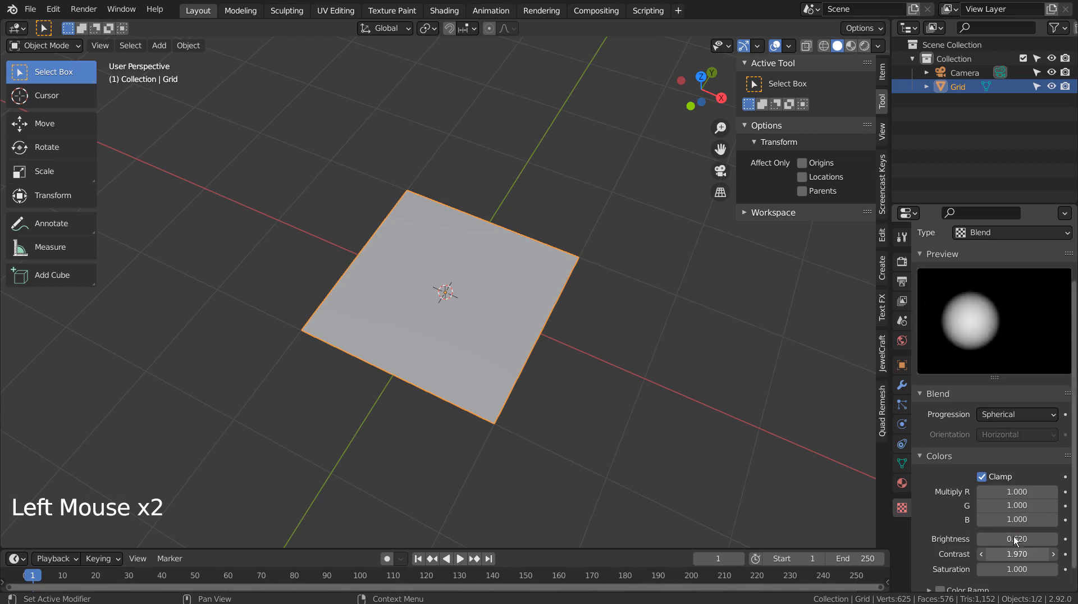
pyautogui.click(1029, 233)
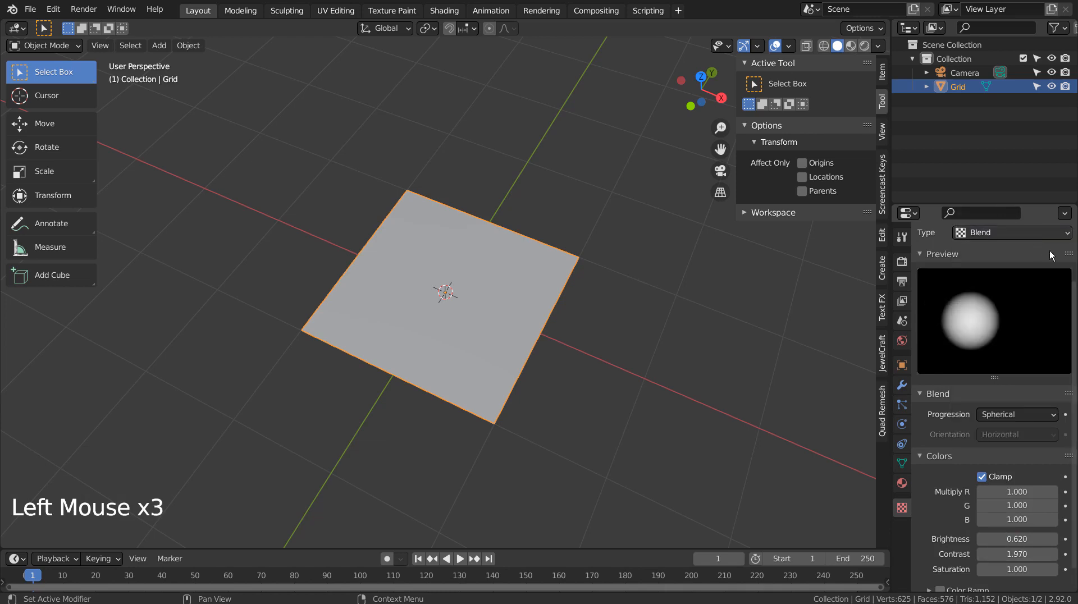
# Unlink the blend texture from the brush and create a second texture of type Noise.
pyautogui.scroll(3, 1049, 286)
pyautogui.click(1063, 280)
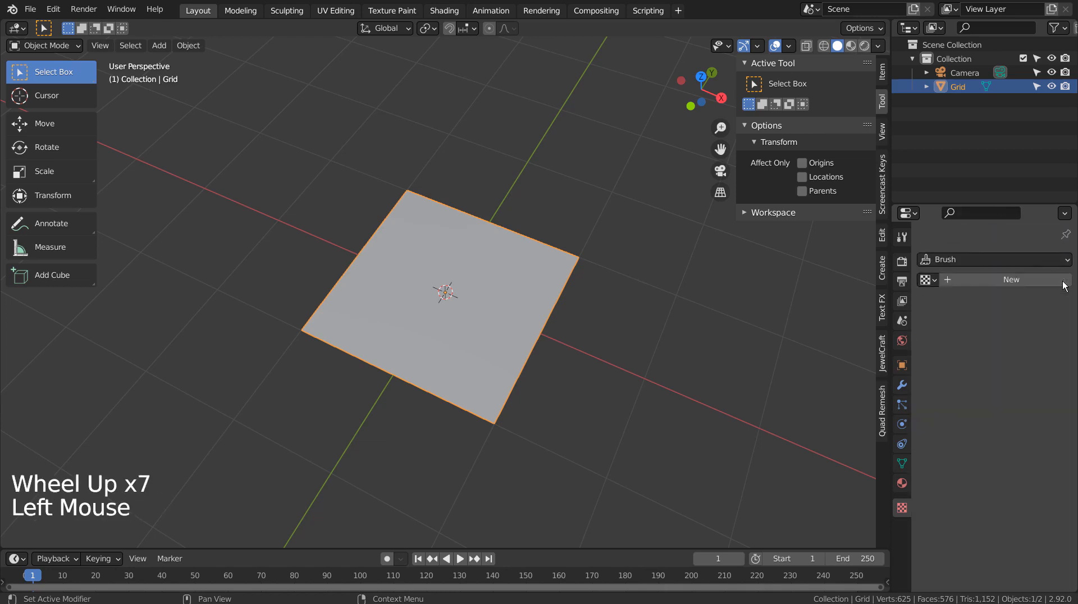
pyautogui.click(975, 279)
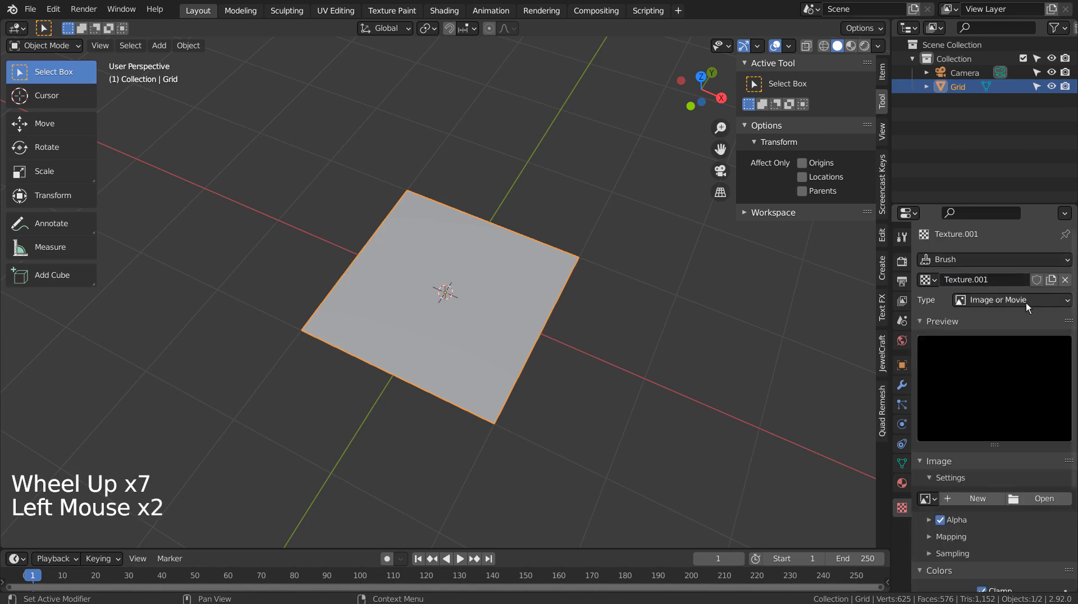
pyautogui.click(1026, 301)
pyautogui.click(1005, 438)
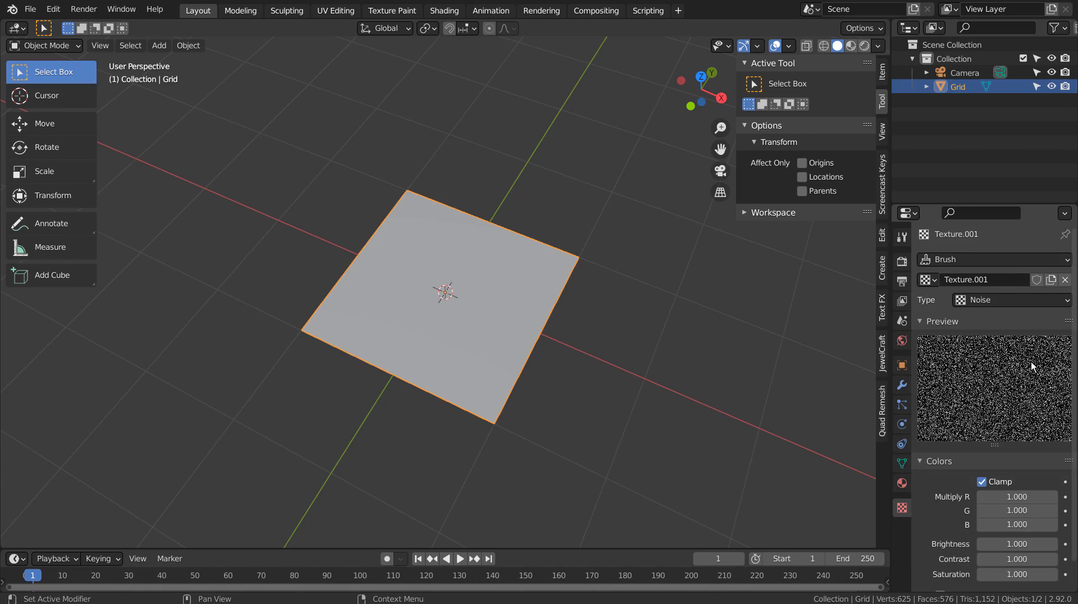
# Add a Displace modifier to the grid and assign it the spherical blend texture.
pyautogui.click(564, 324)
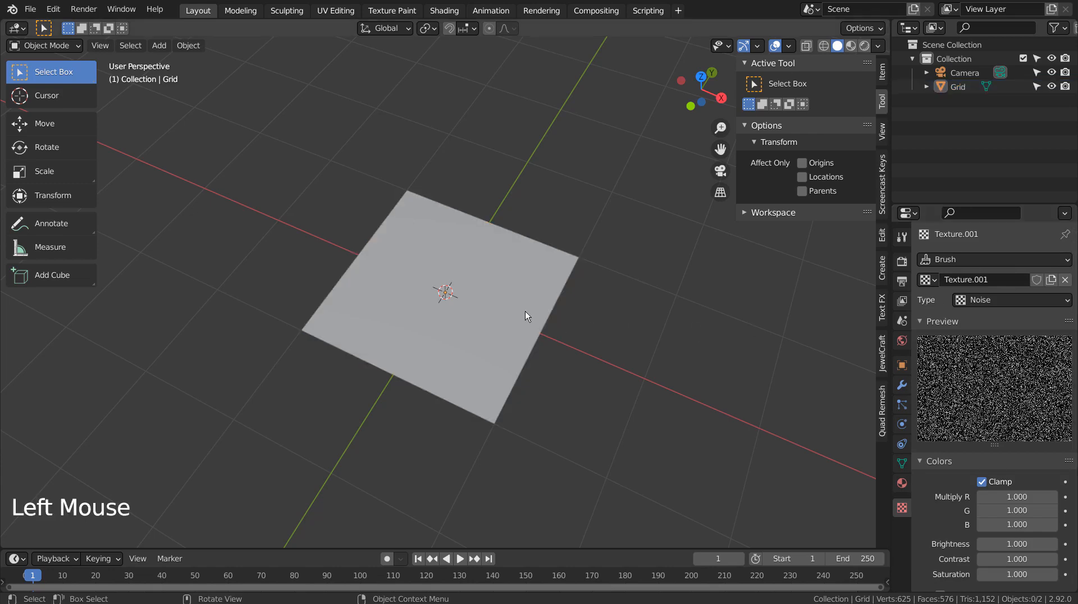
pyautogui.click(524, 315)
pyautogui.click(902, 385)
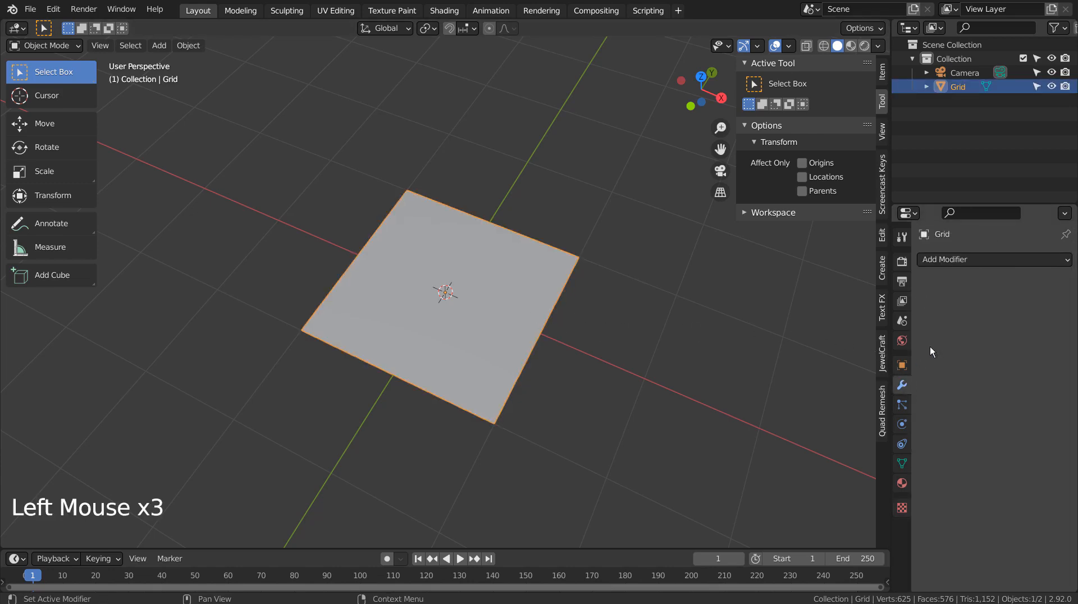
pyautogui.click(962, 262)
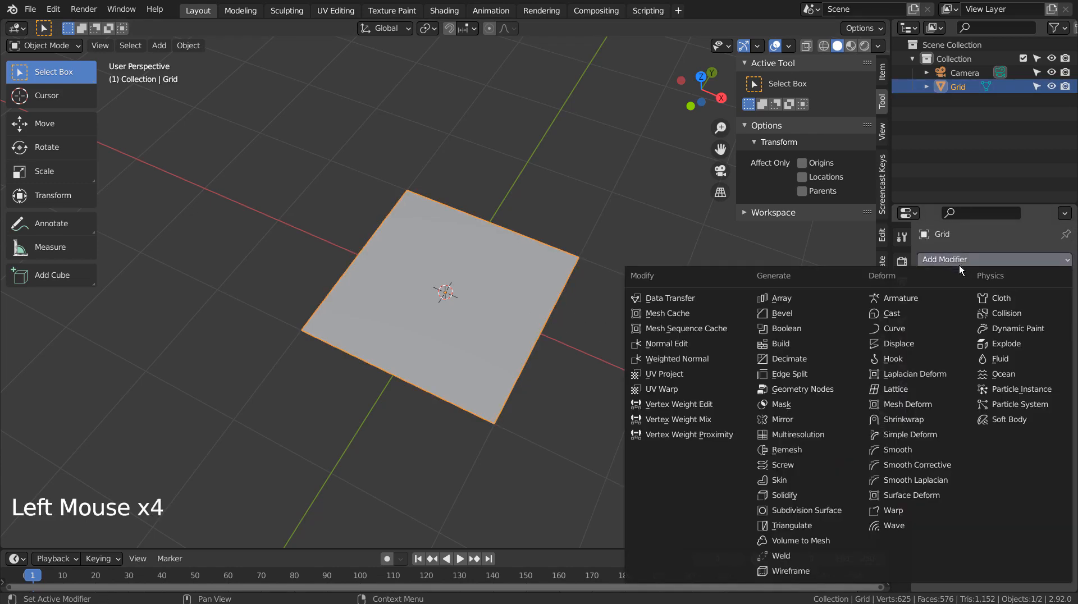
pyautogui.click(925, 343)
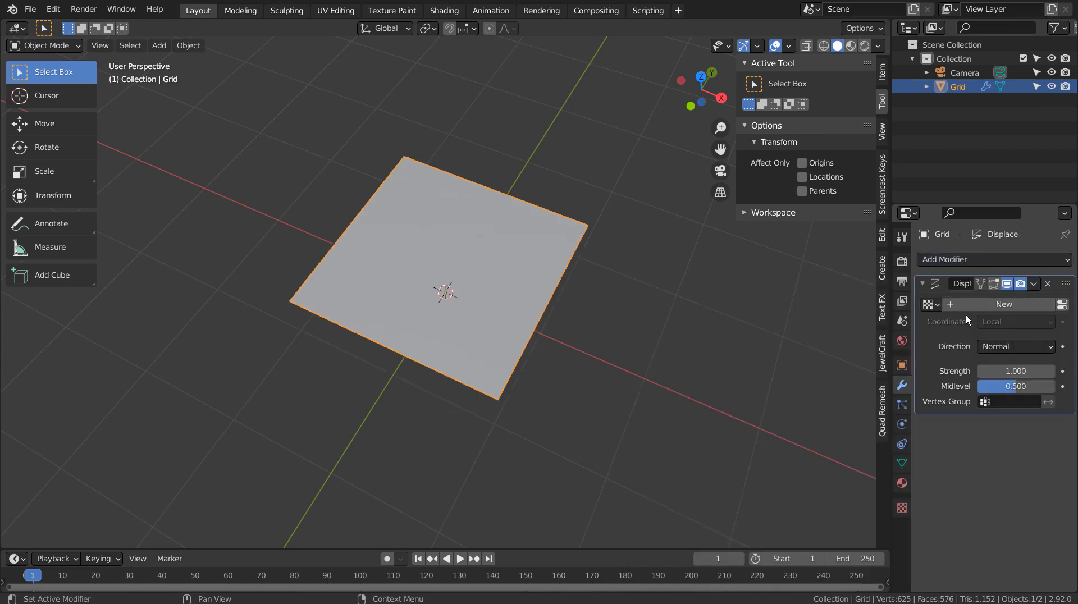
pyautogui.click(929, 304)
pyautogui.click(901, 326)
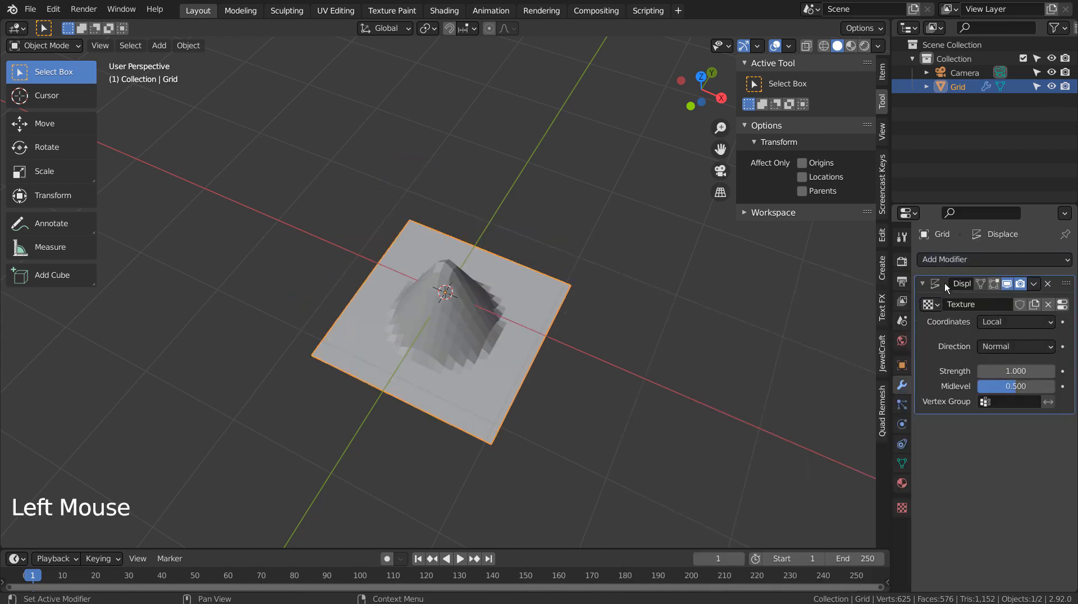
# Add a second Displace modifier to the grid and assign it the noise texture, Texture.001.
pyautogui.click(955, 261)
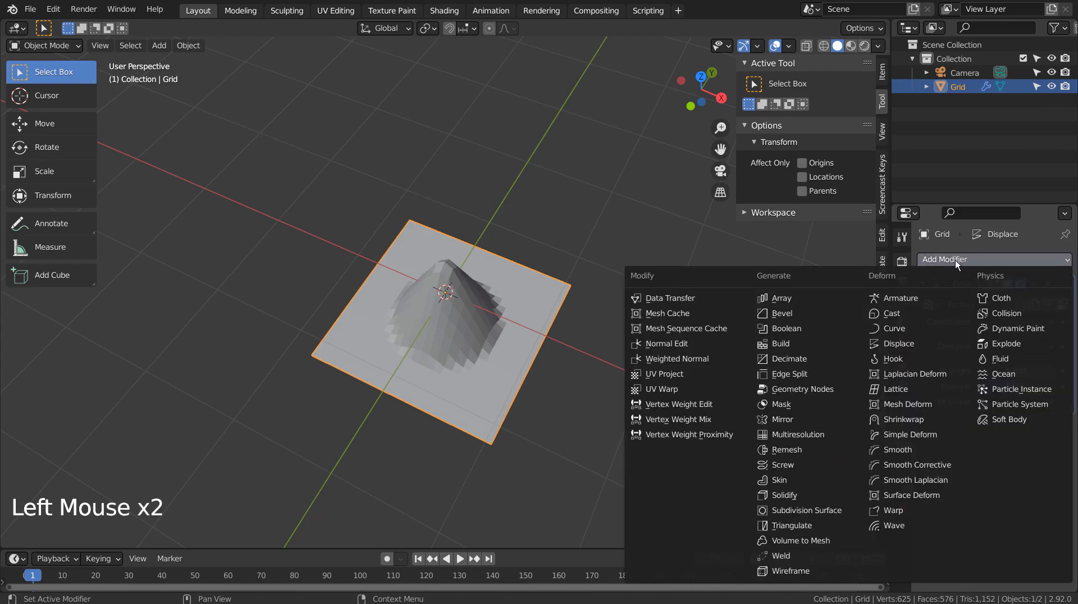
pyautogui.click(901, 343)
pyautogui.click(929, 446)
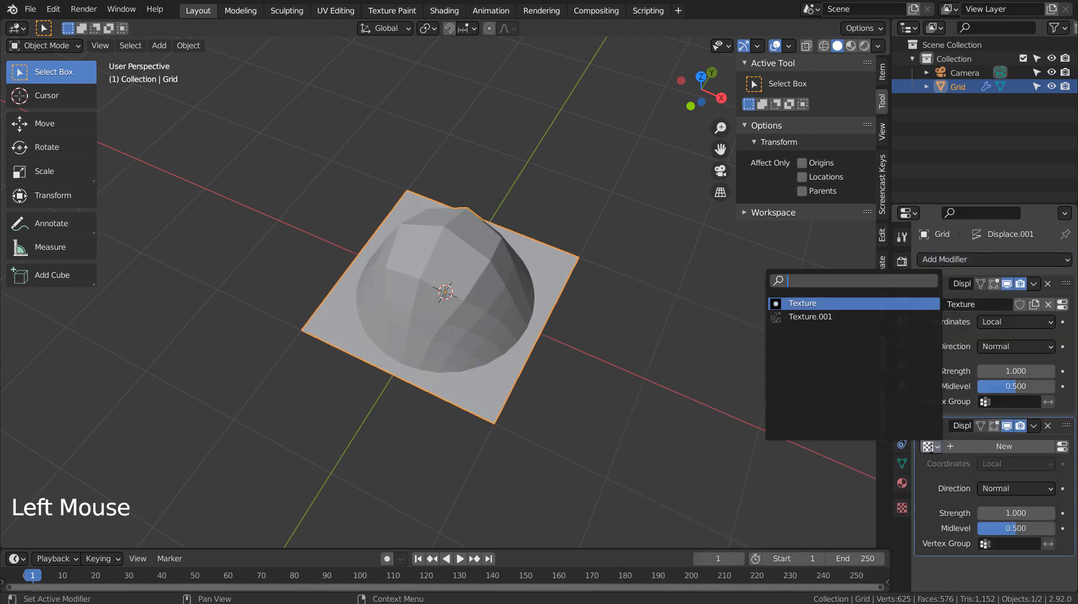
pyautogui.click(810, 317)
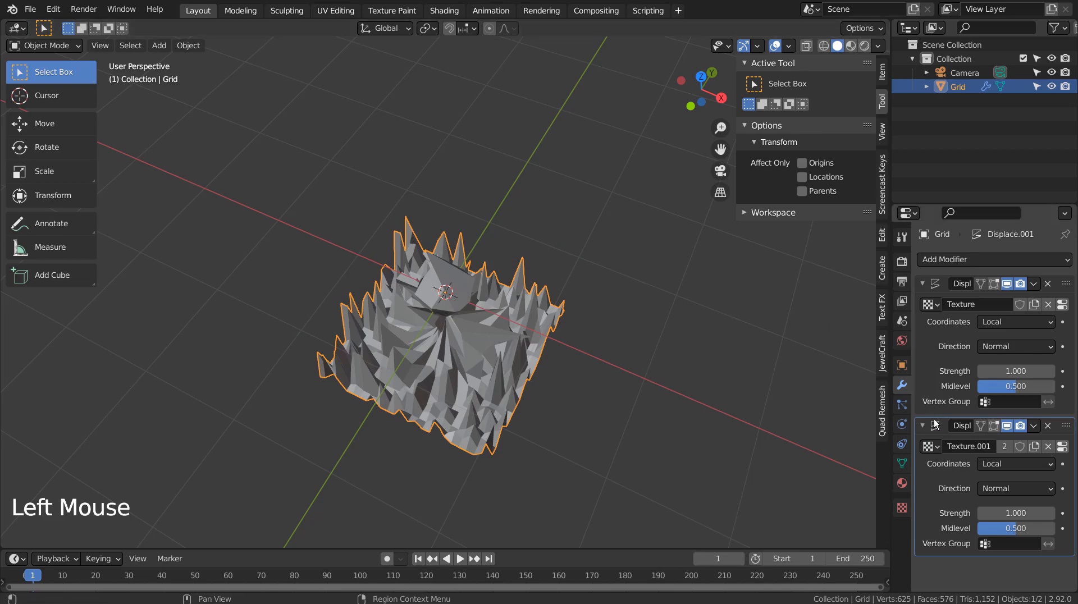
# Raise the strength of the noise Displace modifier to 6.000.
pyautogui.moveTo(1008, 512); pyautogui.dragTo(1055, 512)
pyautogui.moveTo(661, 426); pyautogui.dragTo(659, 176, button='middle')
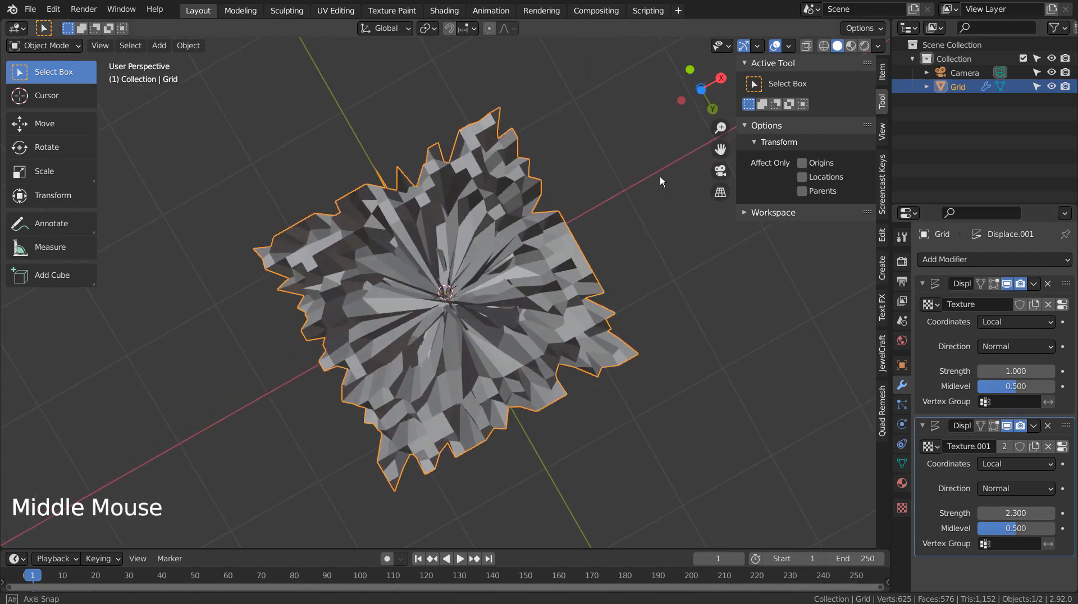
pyautogui.moveTo(716, 269); pyautogui.dragTo(851, 385, button='middle')
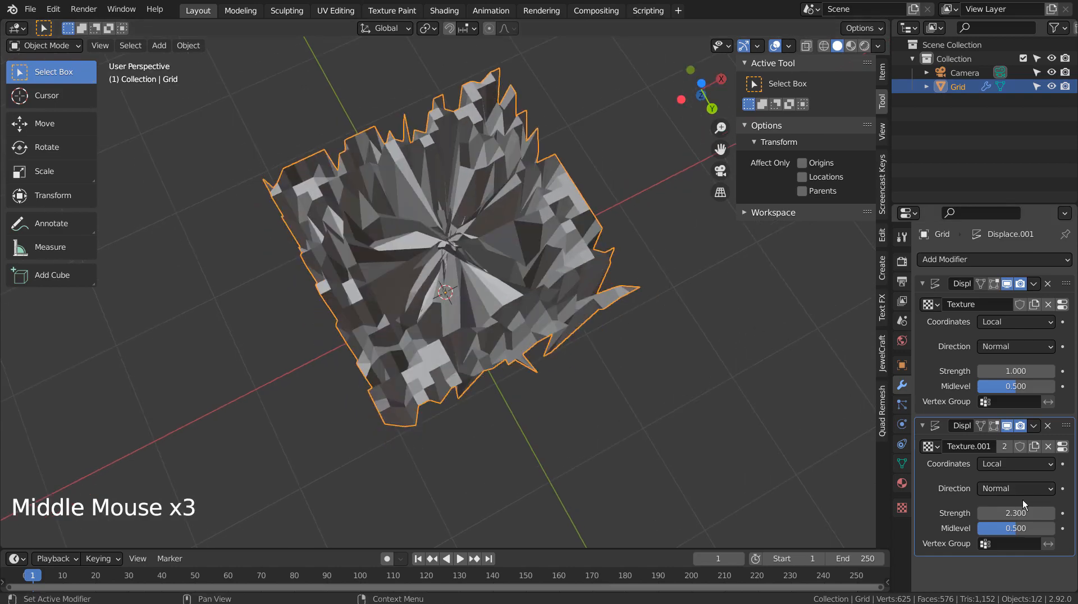
pyautogui.moveTo(1019, 512); pyautogui.dragTo(1073, 513)
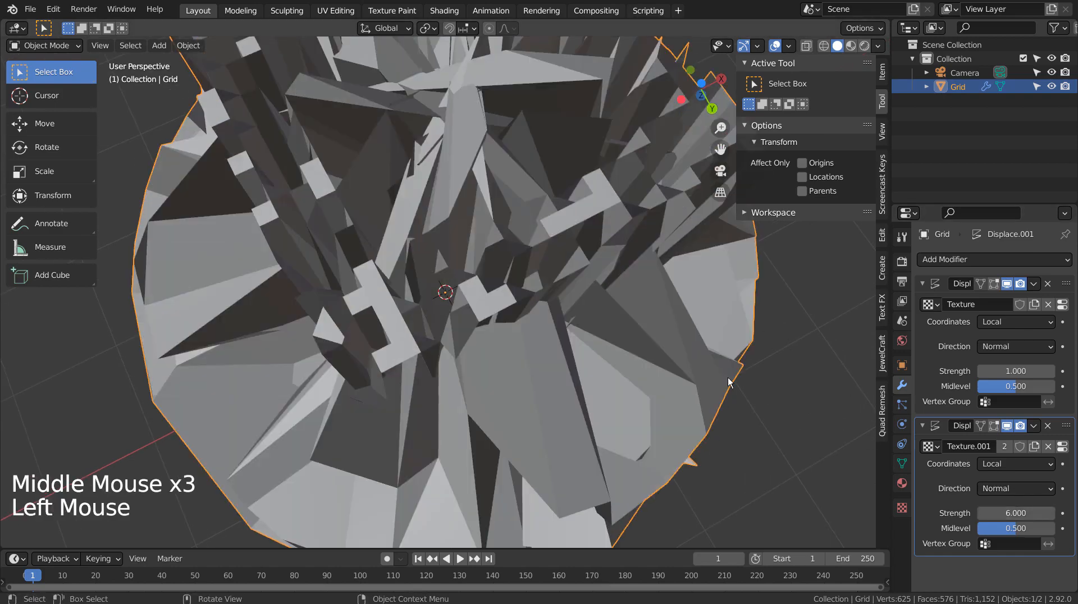
pyautogui.scroll(-4, 727, 377)
pyautogui.moveTo(728, 377)
pyautogui.mouseDown(button='middle')
pyautogui.moveTo(722, 368)
pyautogui.moveTo(718, 385)
pyautogui.mouseUp(button='middle')
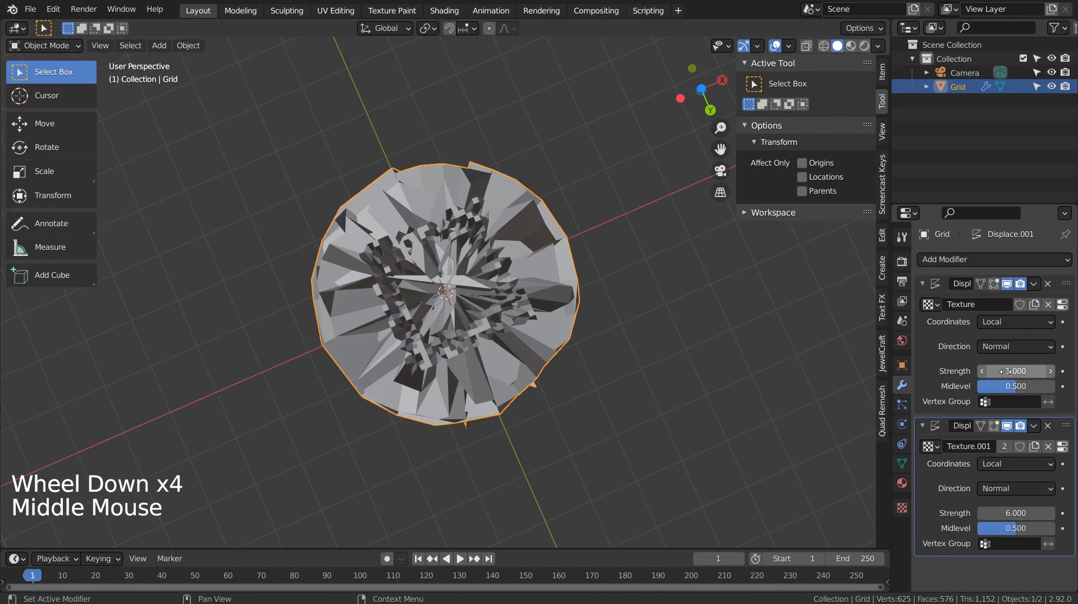
# Set the strength of the blend Displace modifier to 11.300 and inspect the displaced shape from several angles.
pyautogui.moveTo(1005, 371); pyautogui.dragTo(957, 369)
pyautogui.scroll(-4, 672, 331)
pyautogui.moveTo(550, 211); pyautogui.dragTo(564, 318, button='middle')
pyautogui.scroll(7, 539, 280)
pyautogui.scroll(-3, 558, 277)
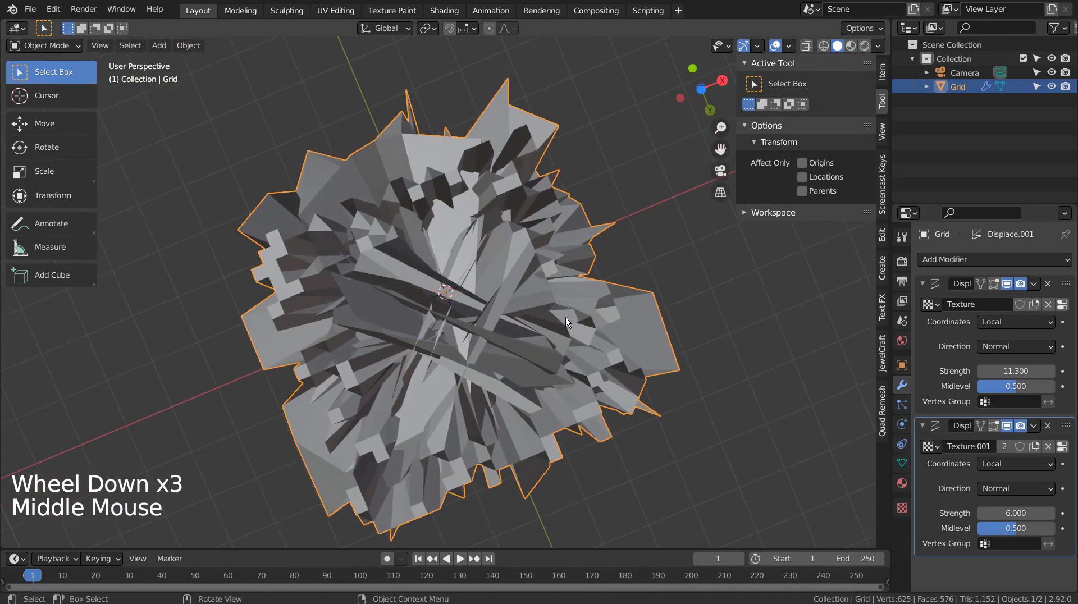
pyautogui.press('KP_1')
pyautogui.press('KP_7')
pyautogui.scroll(-5, 565, 317)
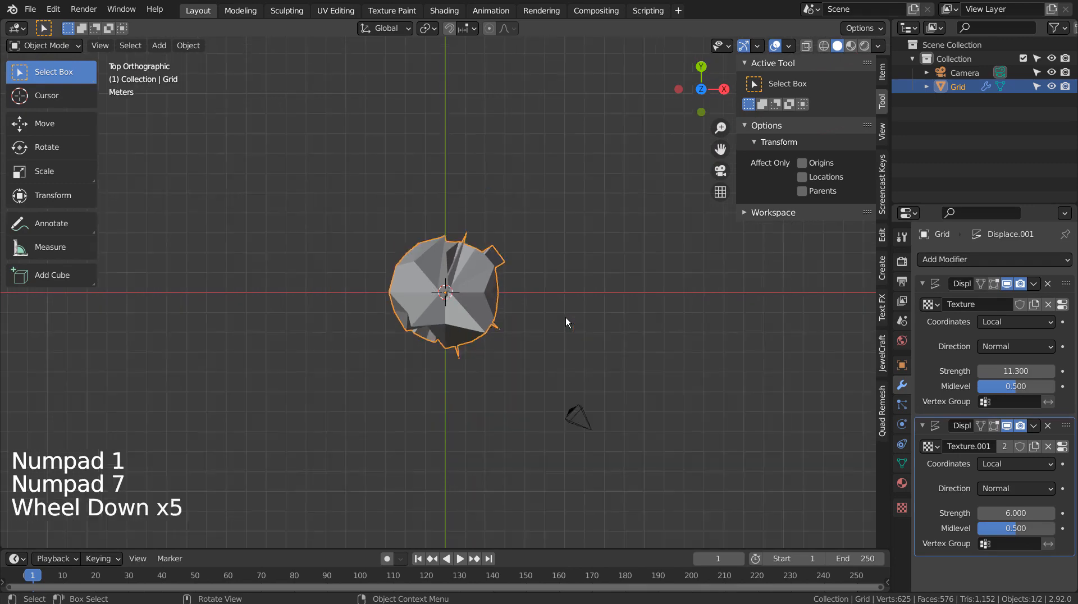
pyautogui.scroll(-3, 565, 318)
pyautogui.moveTo(577, 263); pyautogui.dragTo(586, 365, button='middle')
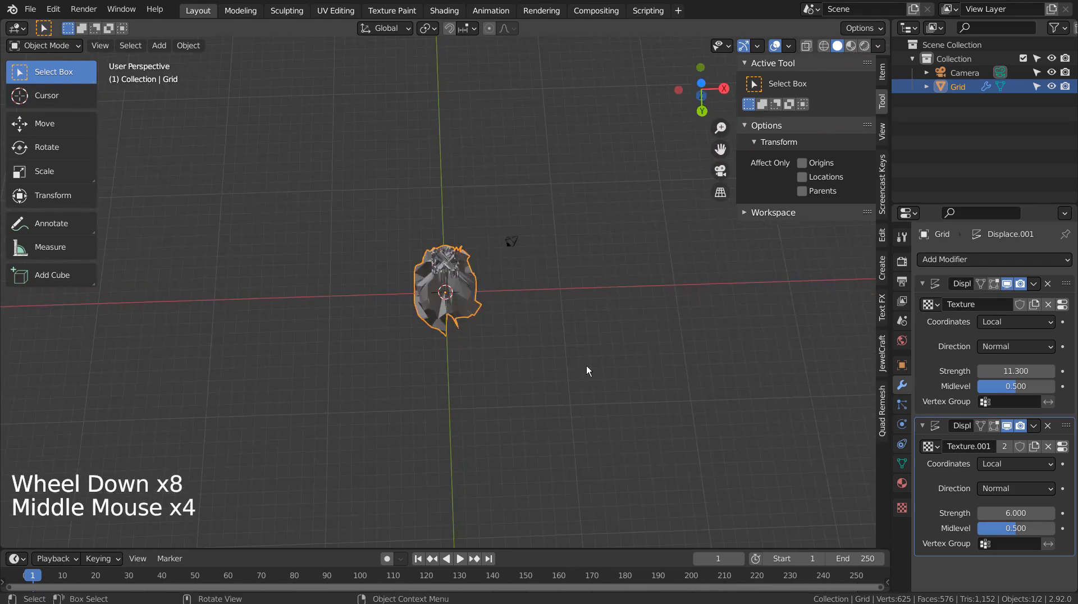
# Apply both Displace modifiers to the grid, starting with the first one in the stack.
pyautogui.hotkey('ctrl', 'a')
pyautogui.hotkey('ctrl', 'z')
pyautogui.click(929, 338)
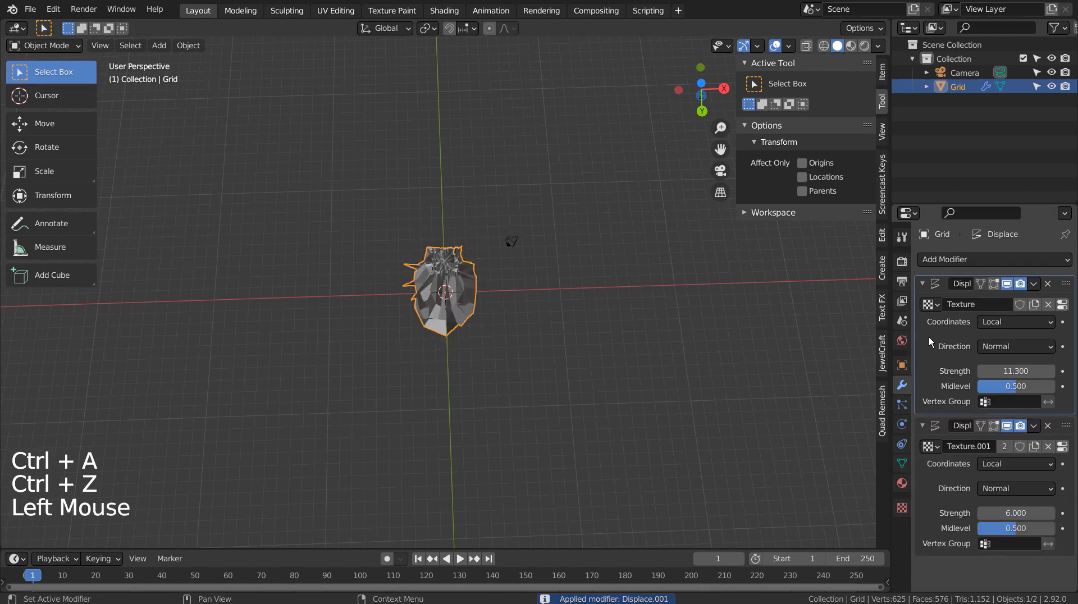
pyautogui.hotkey('ctrl', 'a')
pyautogui.hotkey('ctrl', 'a')
pyautogui.hotkey('ctrl', 'a')
# Enter edit mode on the grid, clear the vertex selection and show the mesh from the front in wireframe shading.
pyautogui.click(448, 286)
pyautogui.press('Tab')
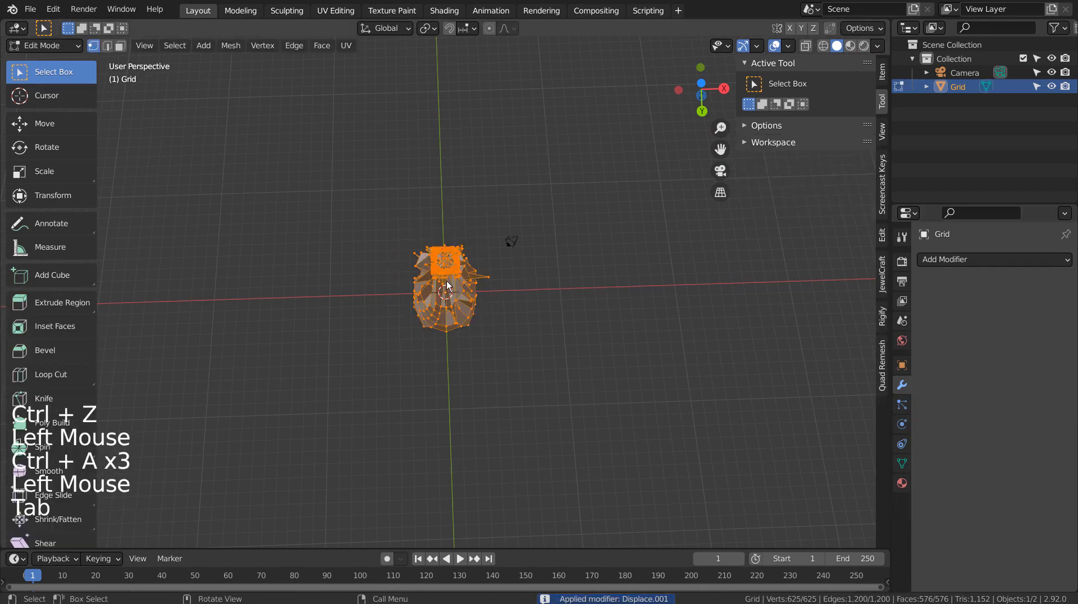
pyautogui.scroll(5, 447, 286)
pyautogui.click(632, 178)
pyautogui.press('KP_1')
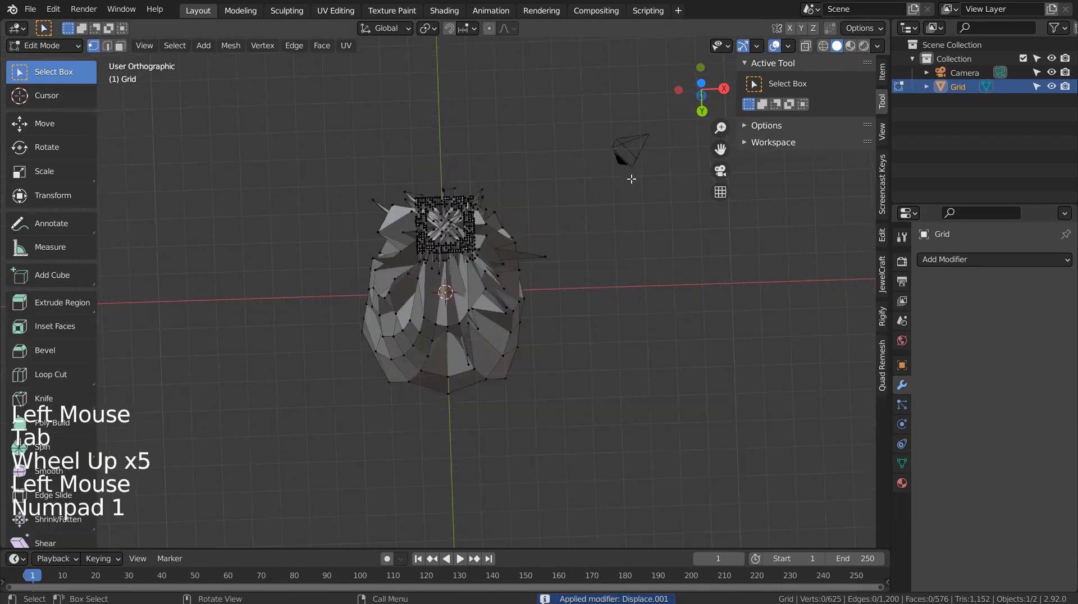
pyautogui.scroll(-2, 635, 325)
pyautogui.keyDown('shift'); pyautogui.moveTo(636, 325); pyautogui.dragTo(563, 342, button='middle'); pyautogui.keyUp('shift')
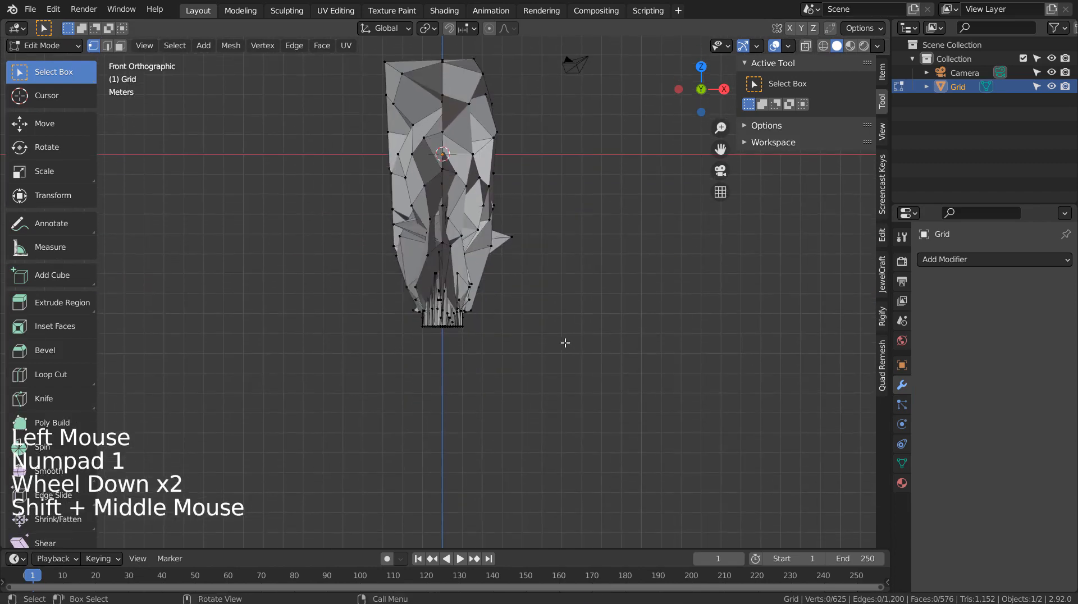
pyautogui.scroll(5, 563, 341)
pyautogui.hotkey('shift', 'z')
pyautogui.click(575, 351)
# Select the flat row of vertices at the mesh's lower end, scale them by 3.062 and return to solid shading.
pyautogui.press('b')
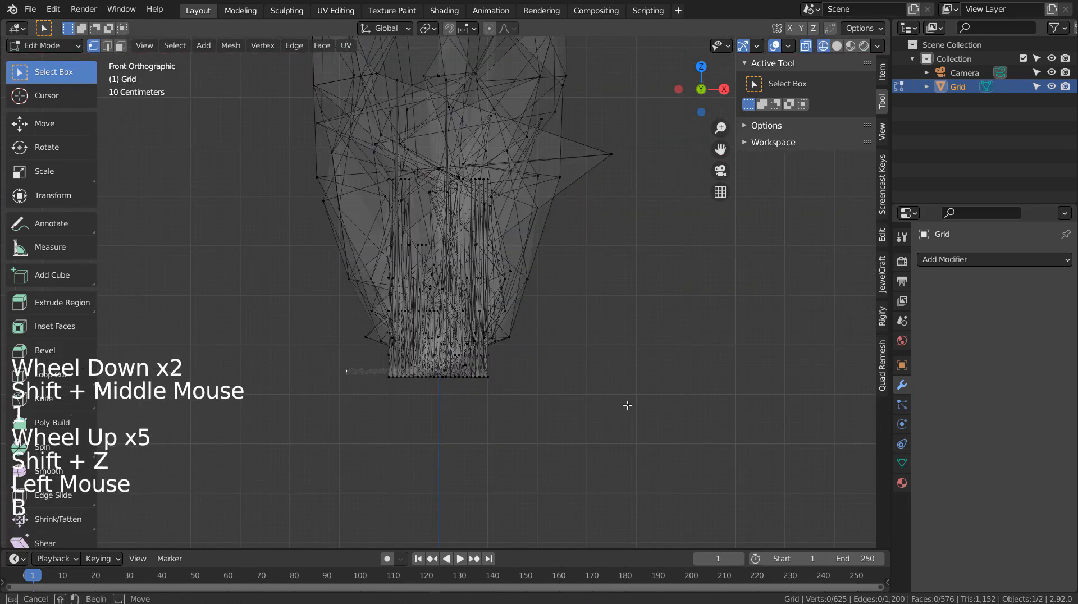
pyautogui.moveTo(348, 371); pyautogui.dragTo(695, 410)
pyautogui.press('s')
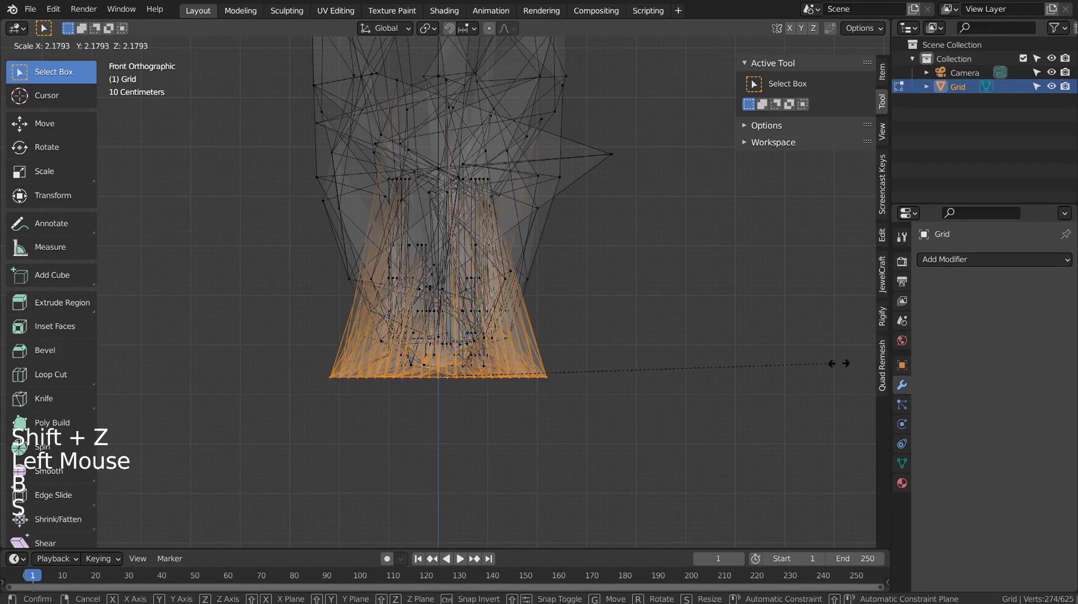
pyautogui.click(109, 356)
pyautogui.moveTo(395, 429); pyautogui.dragTo(460, 314, button='middle')
pyautogui.hotkey('shift', 'z')
pyautogui.moveTo(505, 264)
pyautogui.mouseDown(button='middle')
pyautogui.moveTo(593, 226)
pyautogui.moveTo(589, 178)
pyautogui.mouseUp(button='middle')
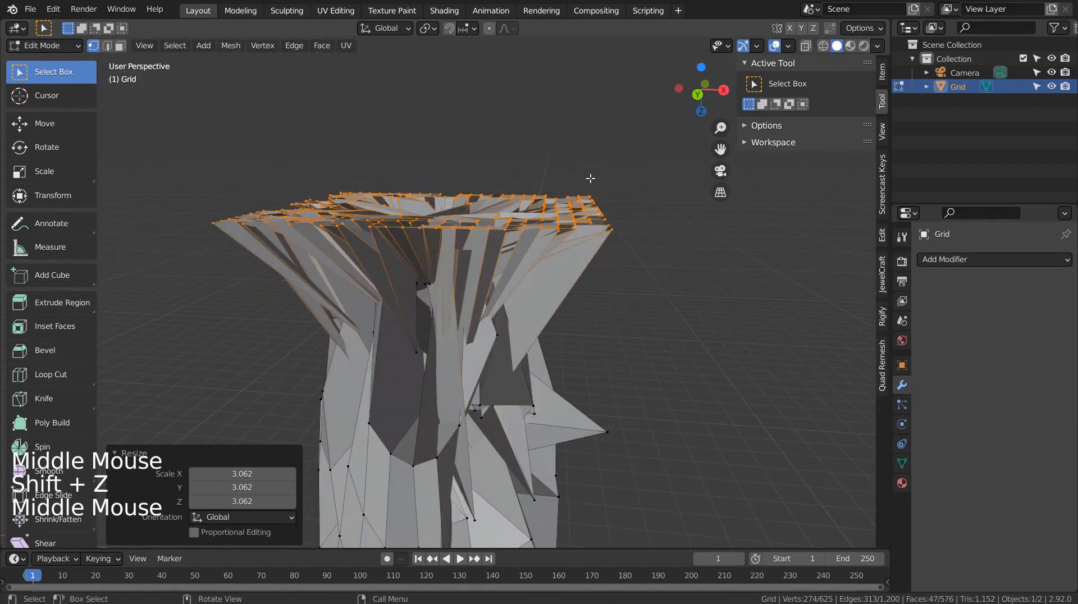
# Move the selected vertices of the mesh's widened flat end by -3.6919 m along Z.
pyautogui.press('g')
pyautogui.click(660, 137)
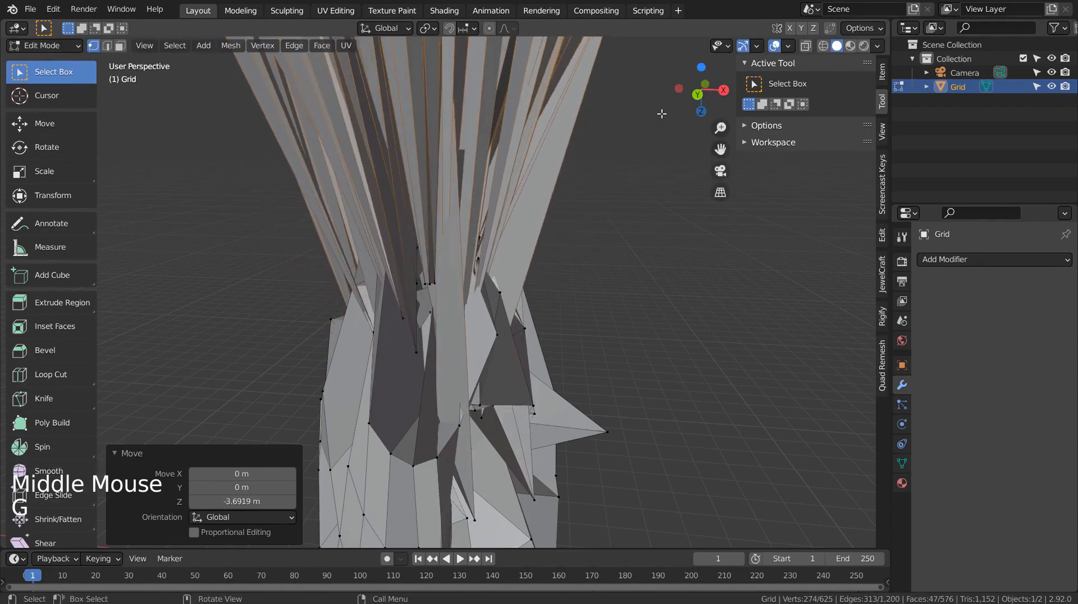
pyautogui.moveTo(660, 138); pyautogui.dragTo(459, 228, button='middle')
pyautogui.scroll(-3, 460, 228)
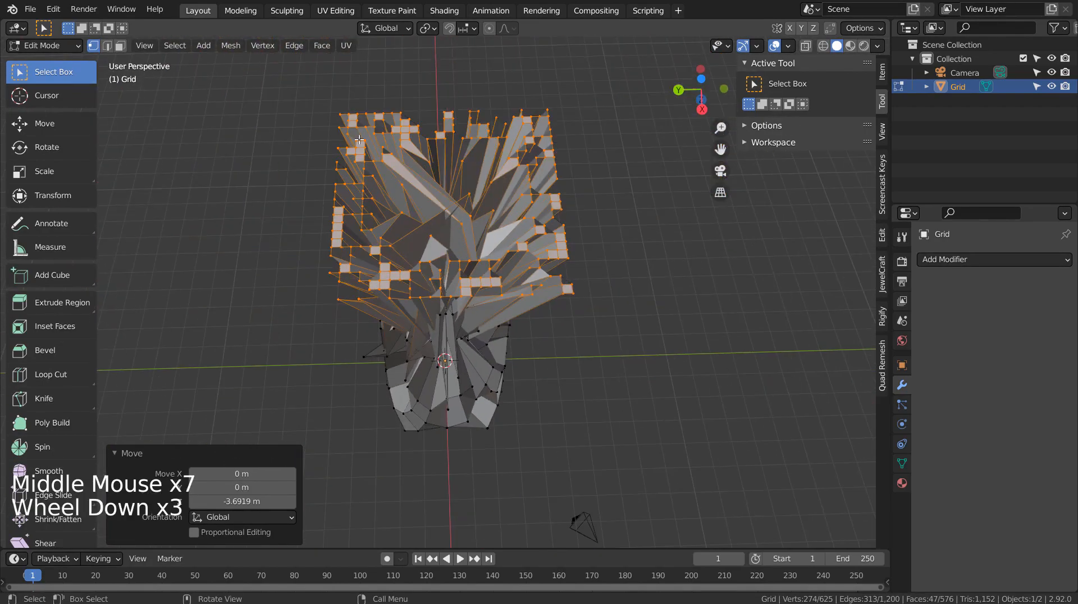
# Apply Checker Deselect to the selection and move the remaining vertices by -0.35978 m along Z.
pyautogui.click(175, 45)
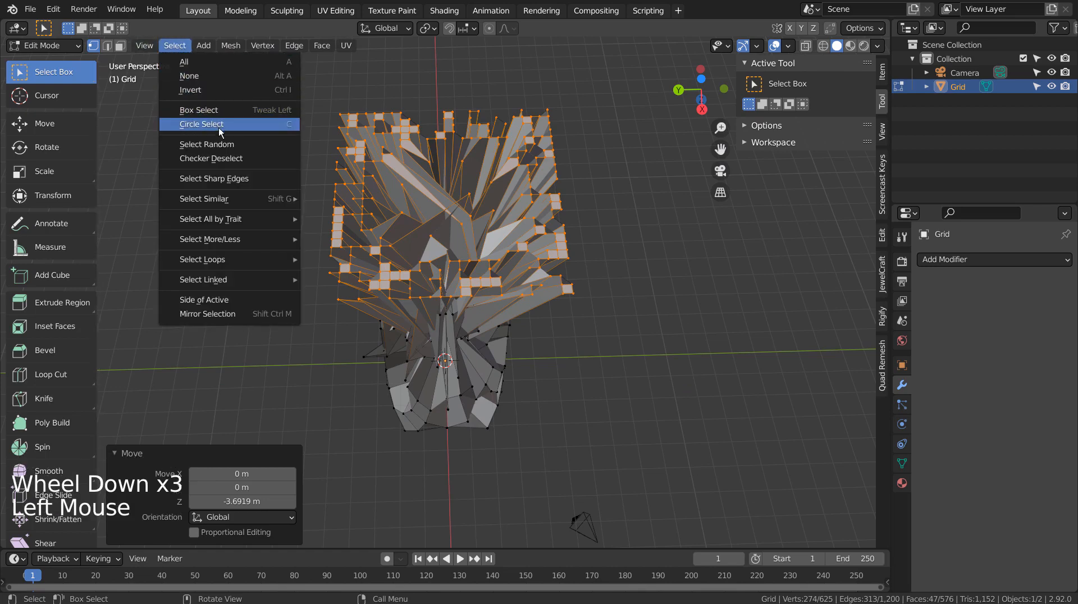
pyautogui.click(219, 158)
pyautogui.press('g')
pyautogui.press('z')
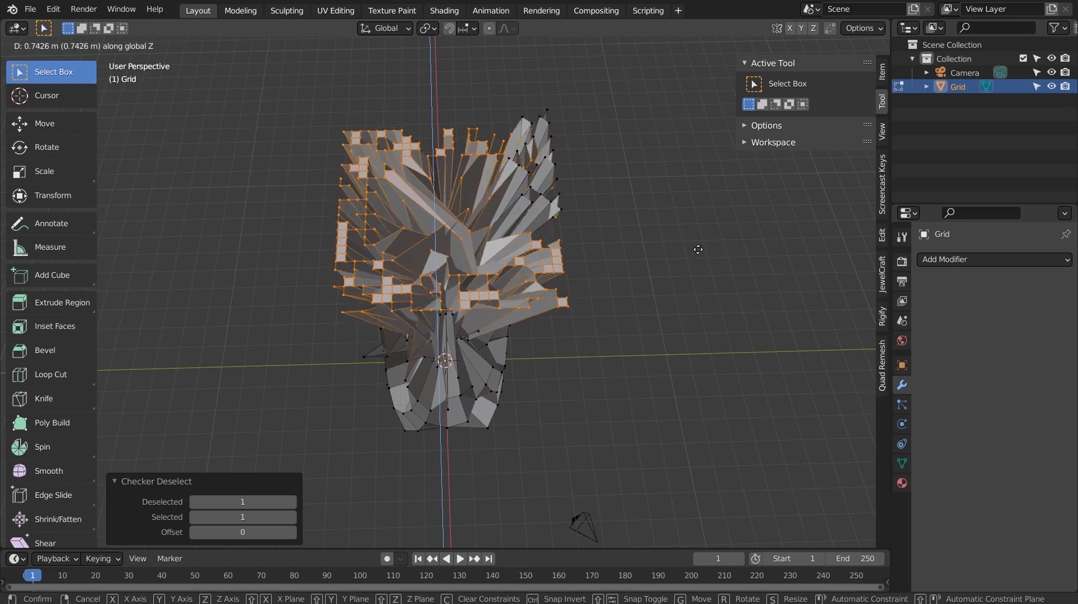
pyautogui.click(696, 229)
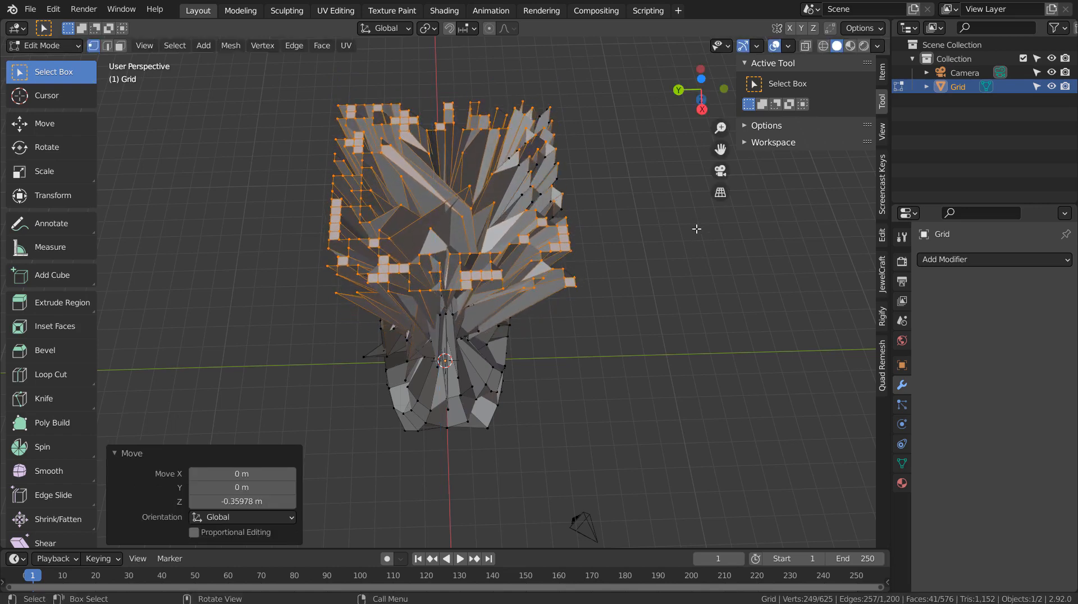
# Clear the selection, randomly select 50% of the vertices and move them 2.5643 m along Z.
pyautogui.click(217, 125)
pyautogui.click(172, 46)
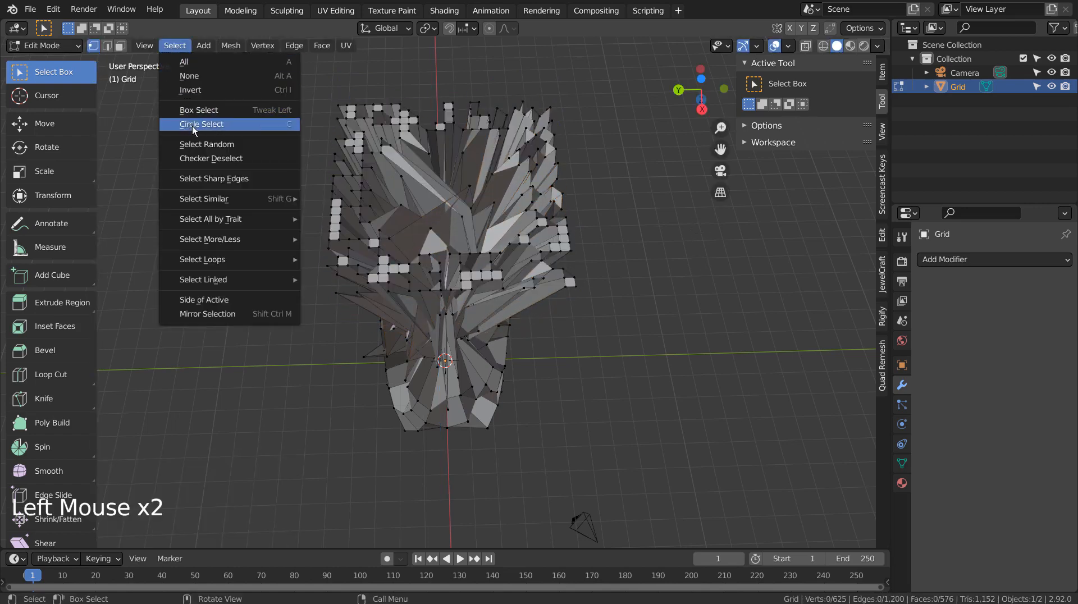
pyautogui.click(207, 145)
pyautogui.press('g')
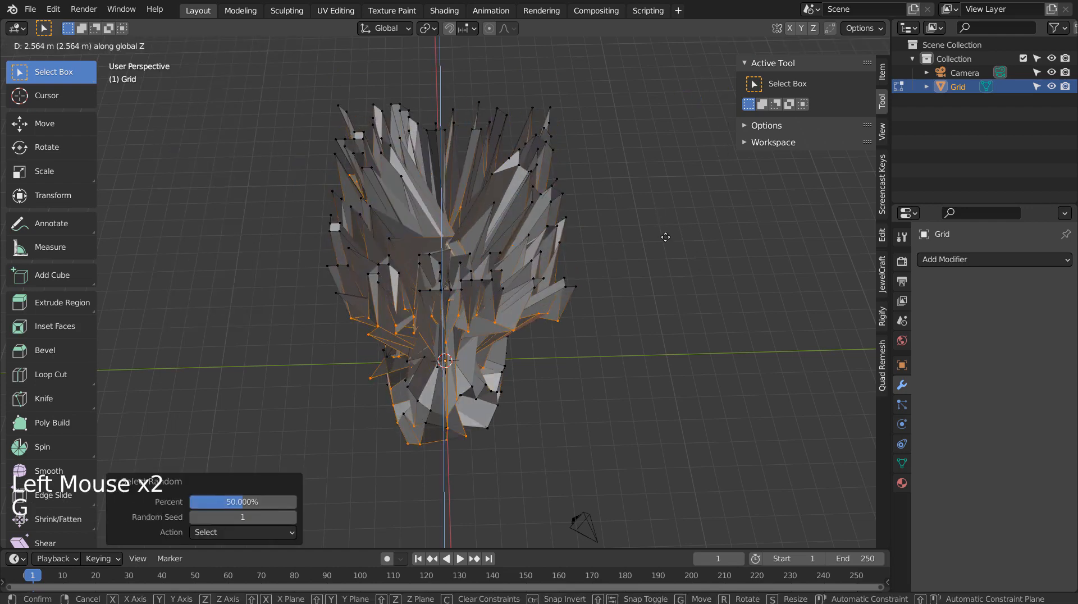
pyautogui.click(665, 236)
pyautogui.moveTo(643, 209); pyautogui.dragTo(636, 269, button='middle')
pyautogui.scroll(2, 636, 269)
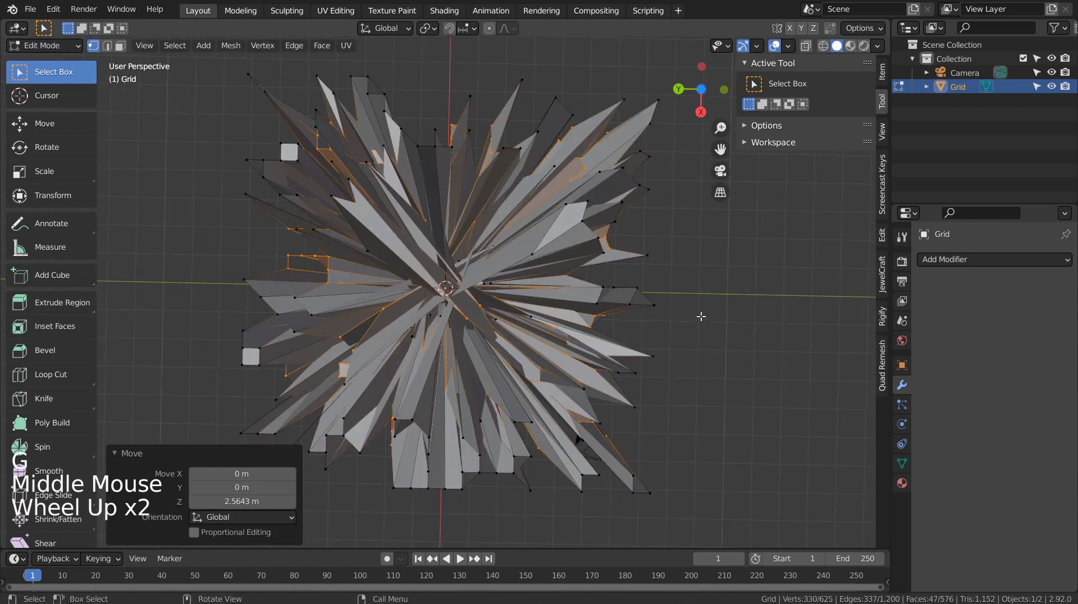
# Clear the vertex selection, return to object mode and show the spiky shape from the front.
pyautogui.click(710, 320)
pyautogui.press('Tab')
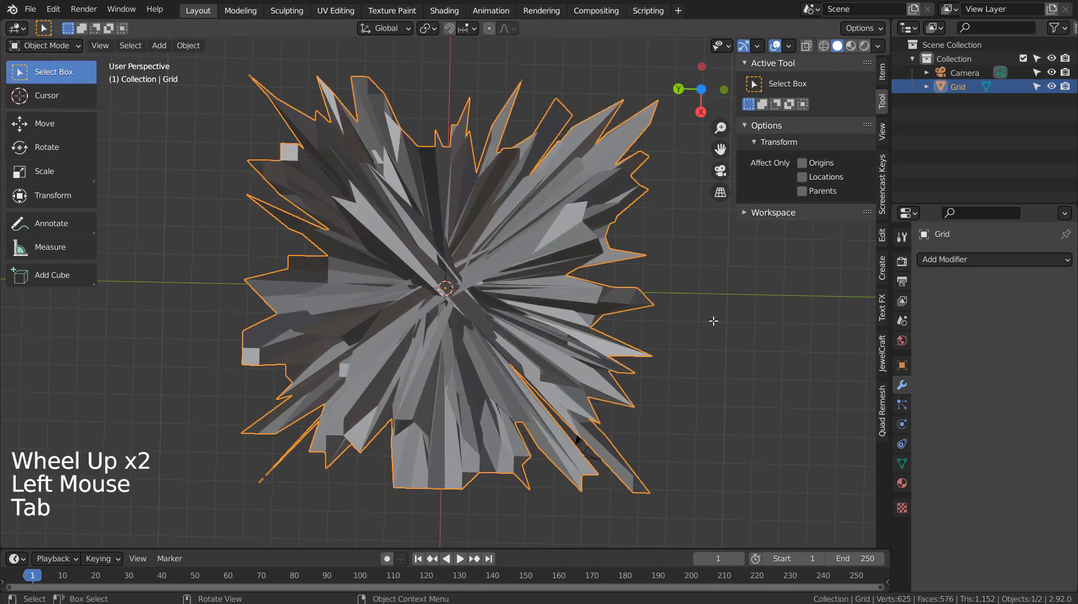
pyautogui.moveTo(712, 318)
pyautogui.mouseDown(button='middle')
pyautogui.moveTo(713, 305)
pyautogui.moveTo(706, 321)
pyautogui.mouseUp(button='middle')
pyautogui.middleClick(706, 318)
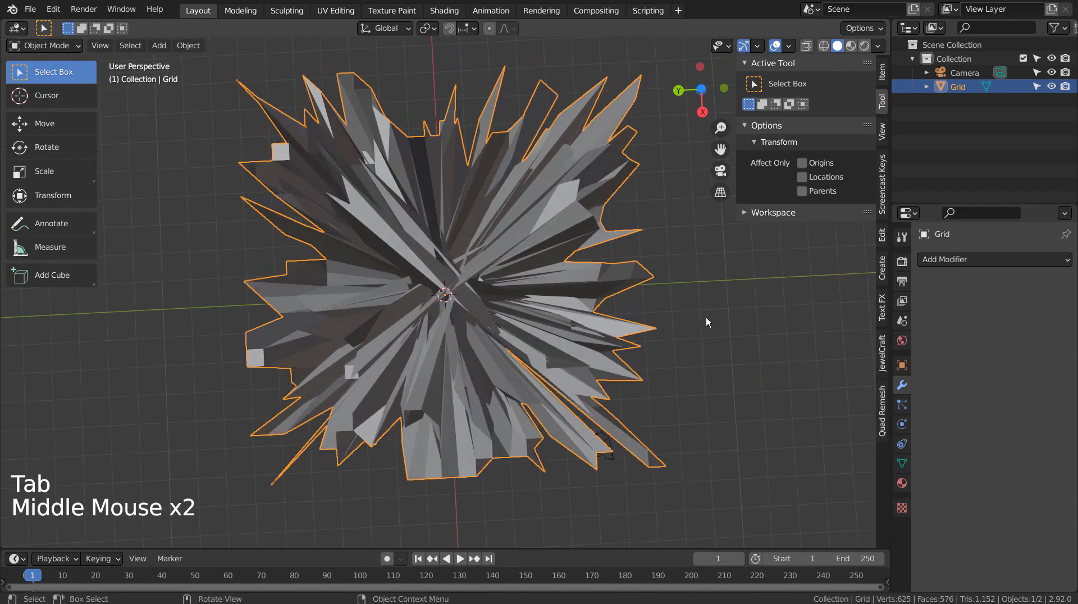
pyautogui.press('KP_1')
pyautogui.press('KP_7')
pyautogui.press('KP_1')
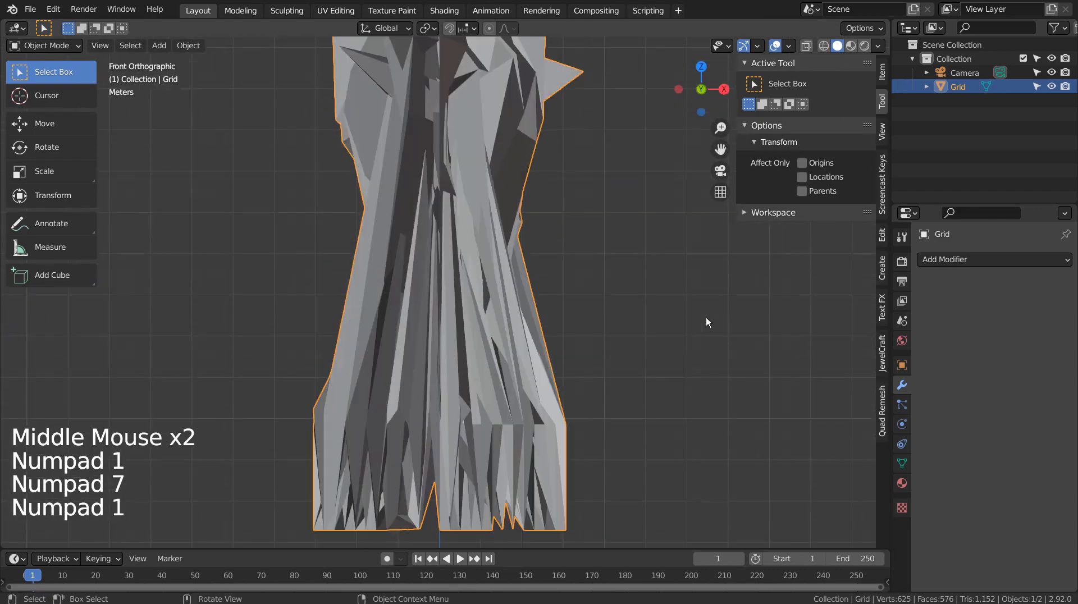
# Try rotating the grid freehand by about 258° in the front view and undo the rotation.
pyautogui.press('r')
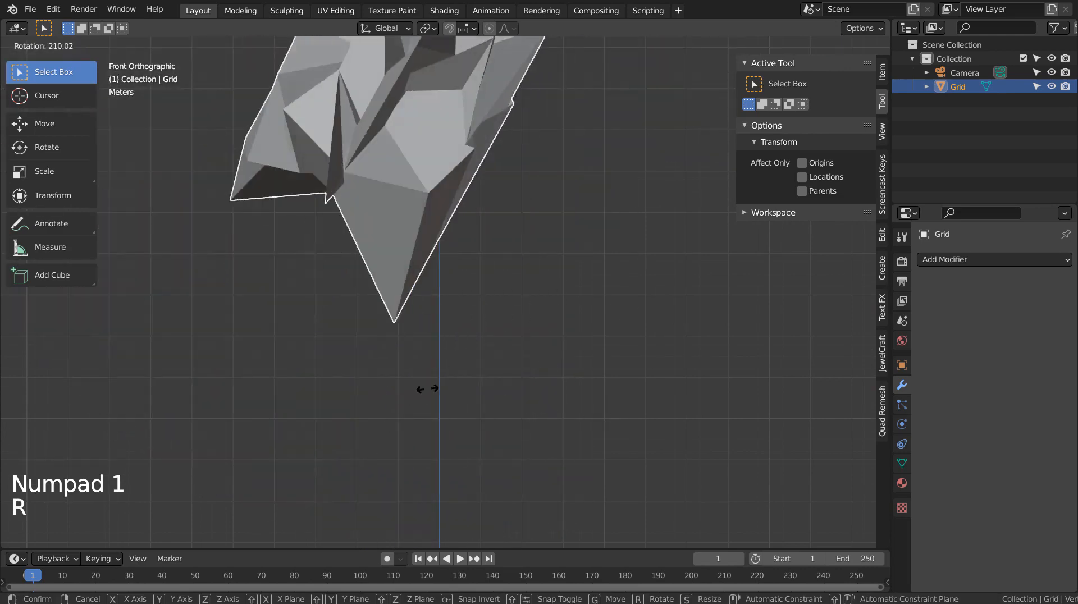
pyautogui.click(530, 396)
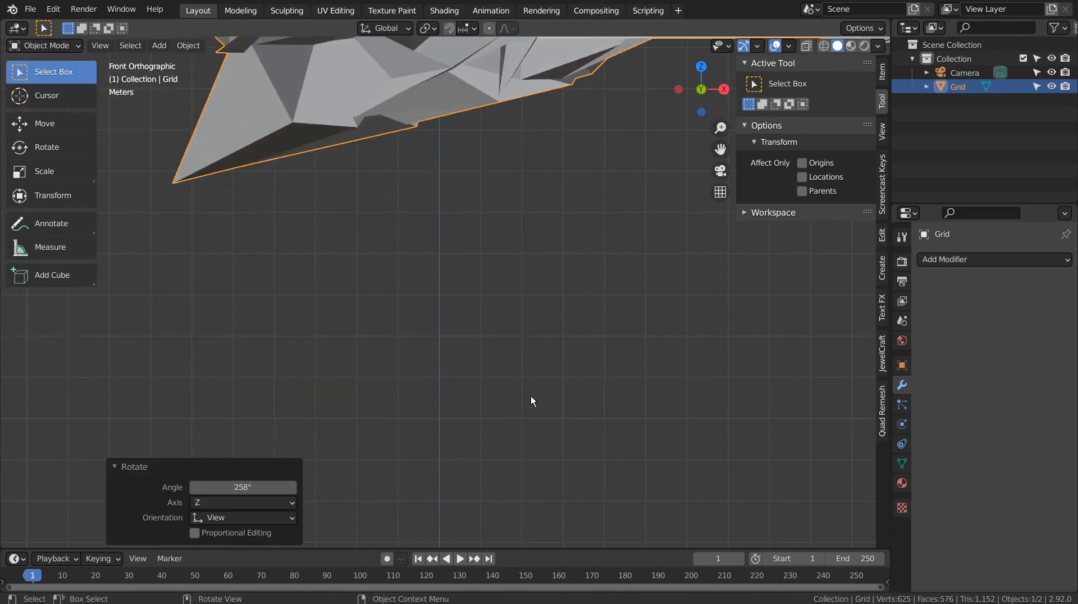
pyautogui.scroll(-4, 622, 423)
pyautogui.hotkey('ctrl', 'z')
# Rotate the grid by exactly 180° in the front view so that its spiky end points upward.
pyautogui.press('r')
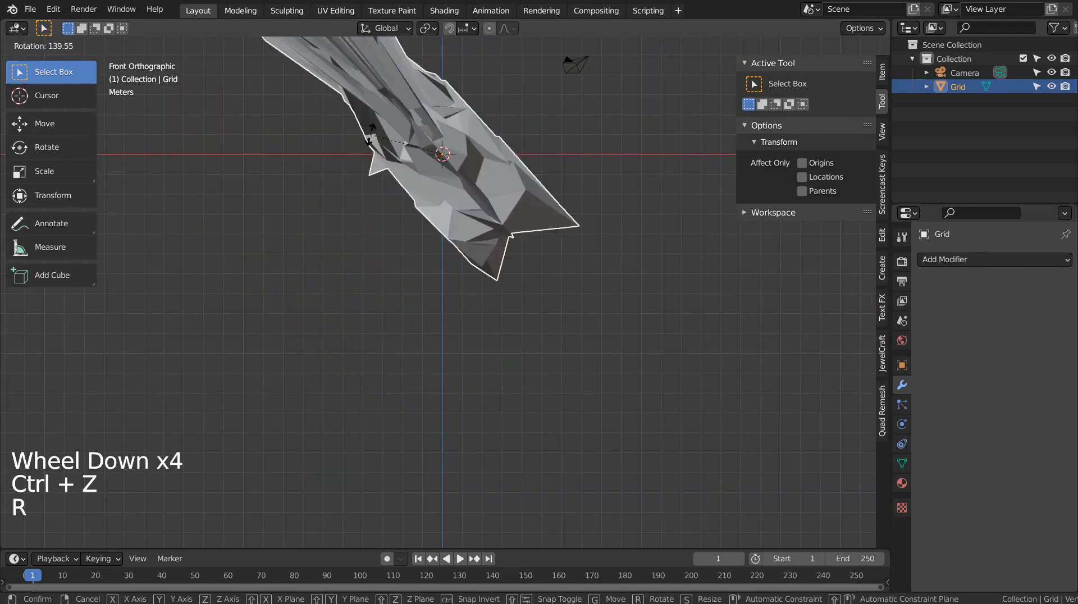
pyautogui.keyDown('ctrl'); pyautogui.click(398, 89); pyautogui.keyUp('ctrl')
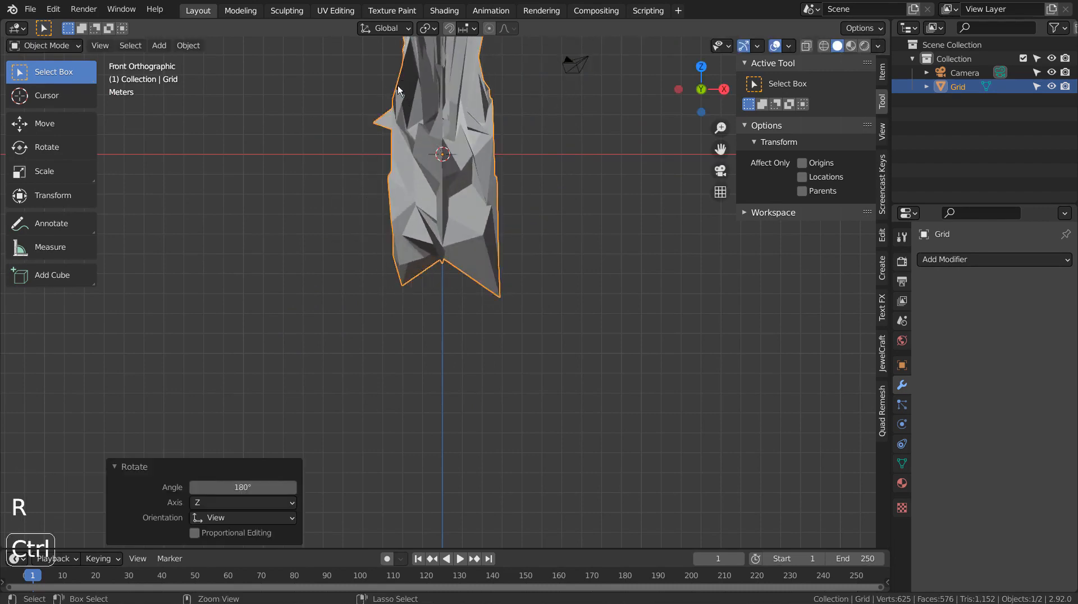
pyautogui.moveTo(625, 153); pyautogui.dragTo(611, 305, button='middle')
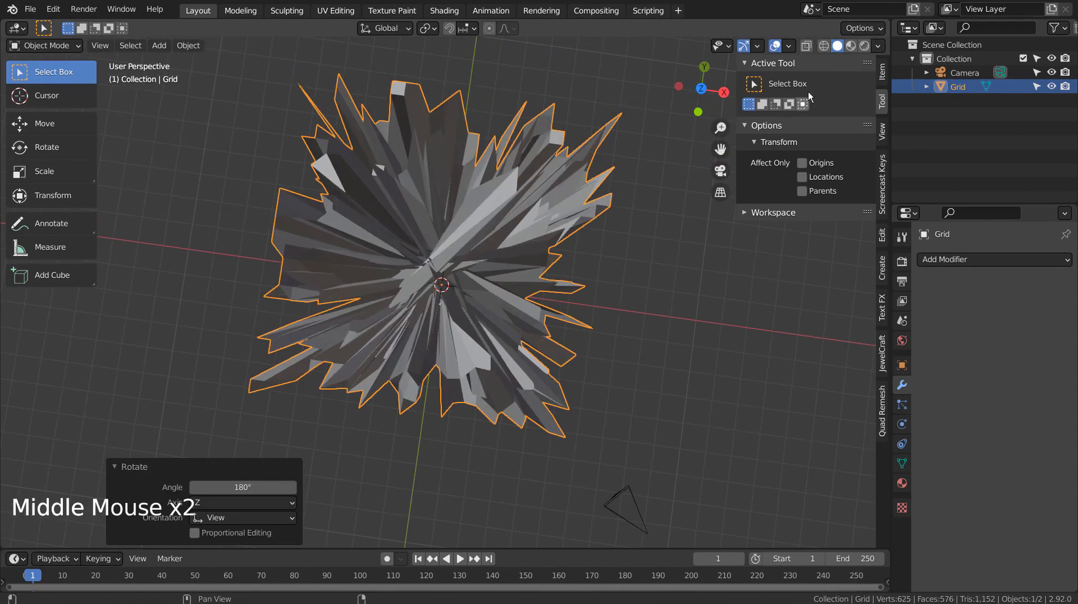
# Switch the viewport to material preview shading and deselect the grid.
pyautogui.click(851, 46)
pyautogui.click(711, 291)
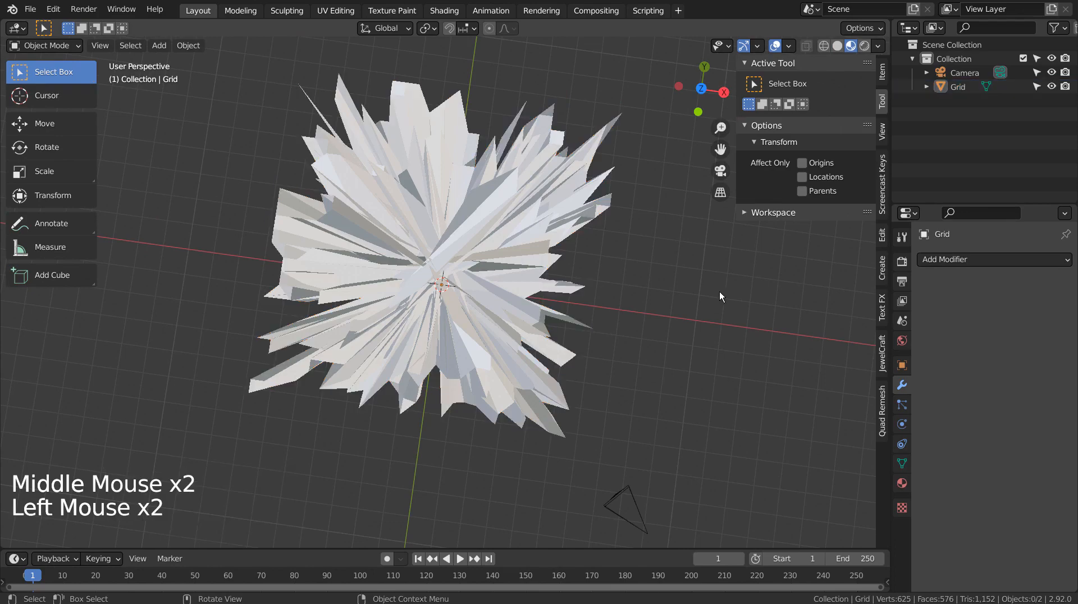
pyautogui.scroll(2, 718, 296)
pyautogui.scroll(-3, 726, 295)
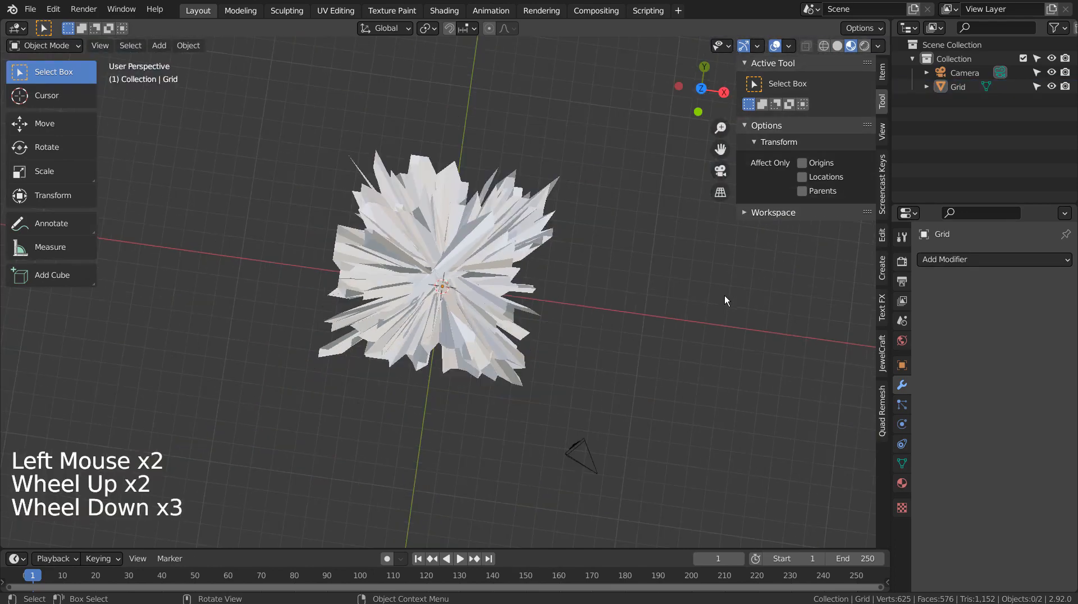
# Align the camera to a distant view from above the grid and adjust its framing with walk navigation.
pyautogui.scroll(-2, 724, 296)
pyautogui.click(686, 329)
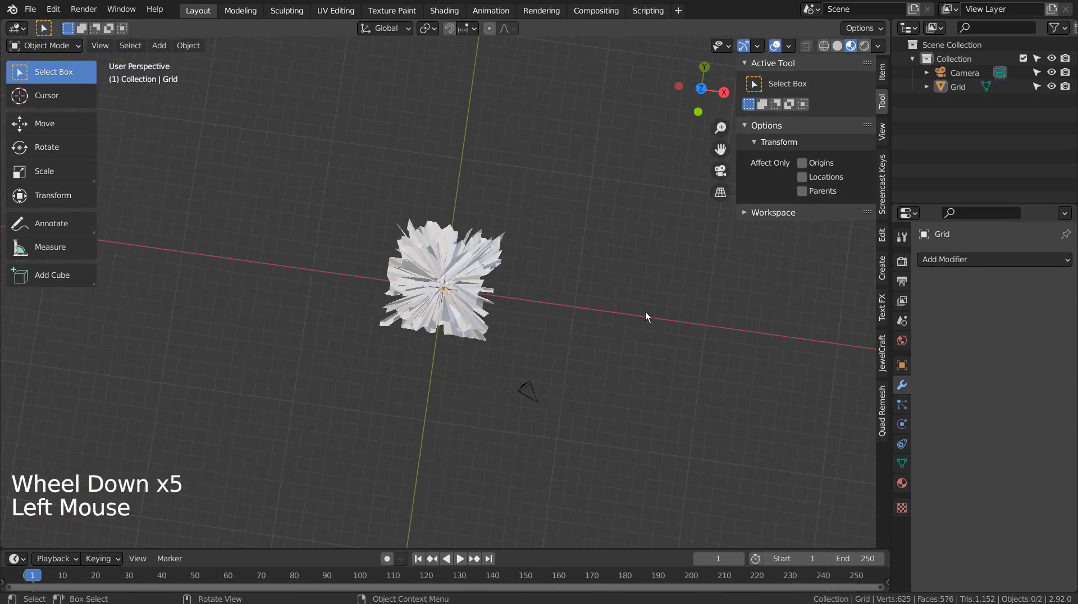
pyautogui.scroll(1, 645, 311)
pyautogui.scroll(-1, 645, 311)
pyautogui.press('ctrl+alt+KP_0')
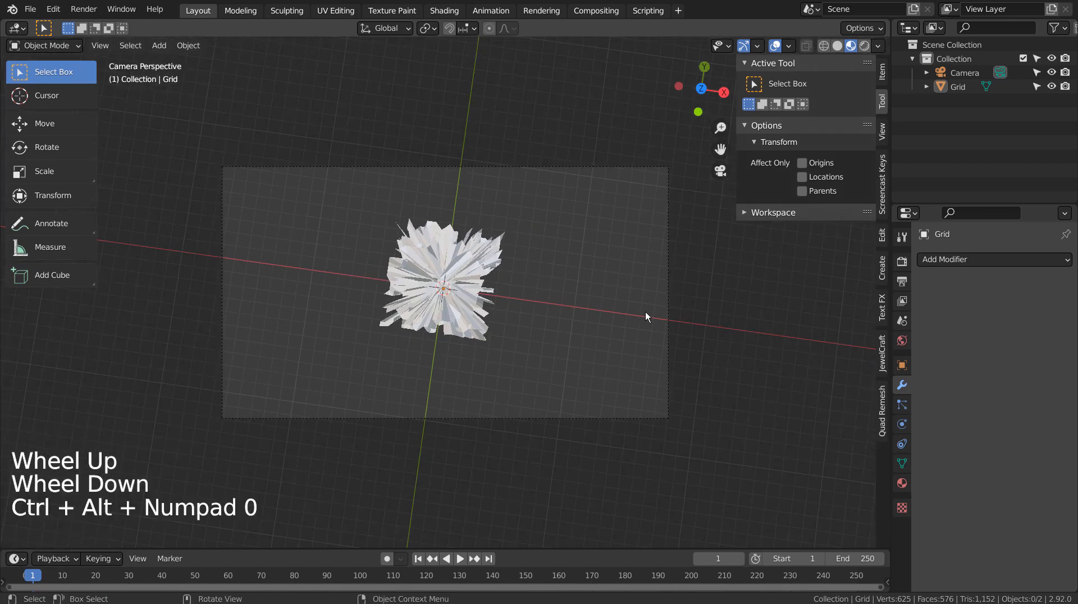
pyautogui.hotkey('shift', '`')
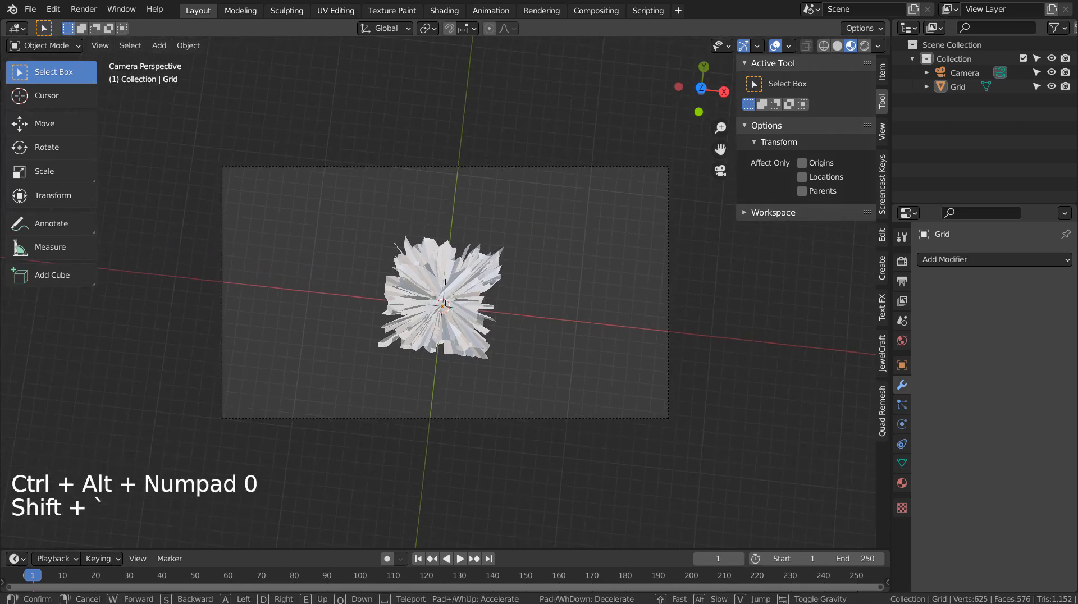
pyautogui.click(447, 297)
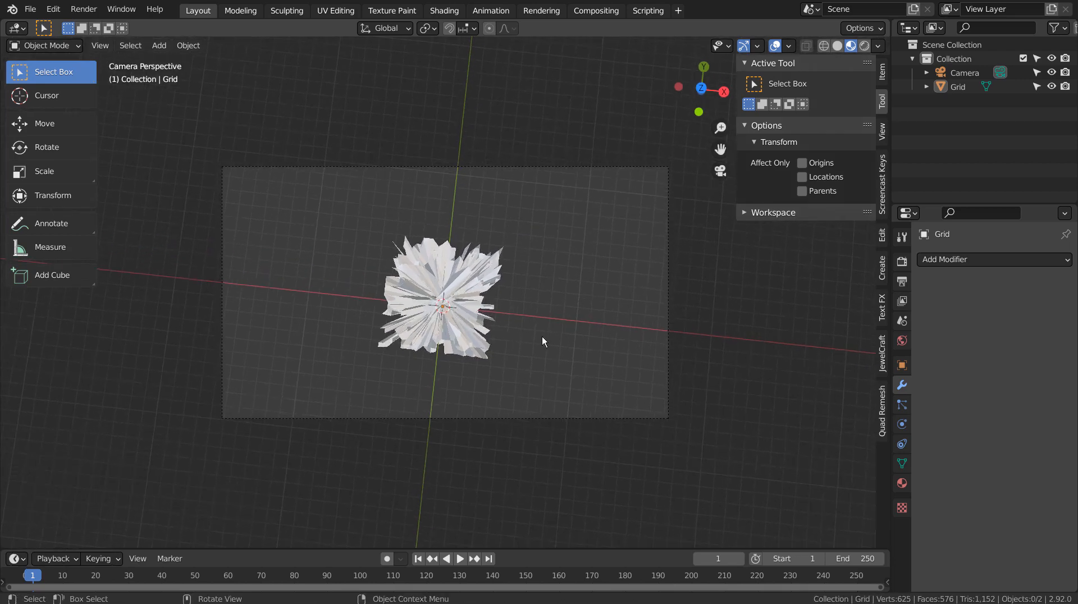
# Select the camera and set its focal length to 403 mm.
pyautogui.click(961, 73)
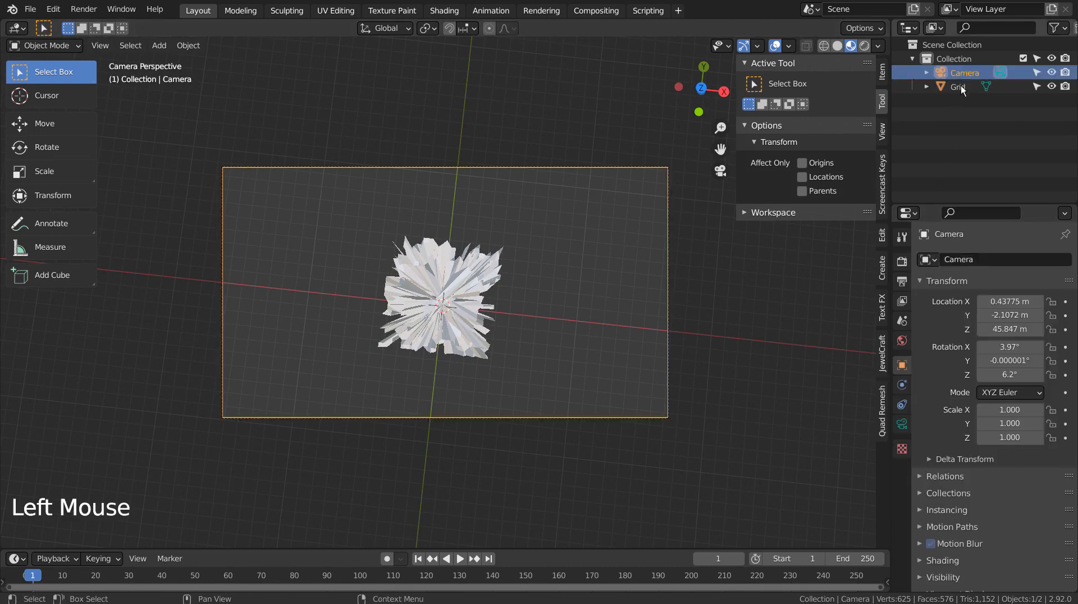
pyautogui.click(902, 425)
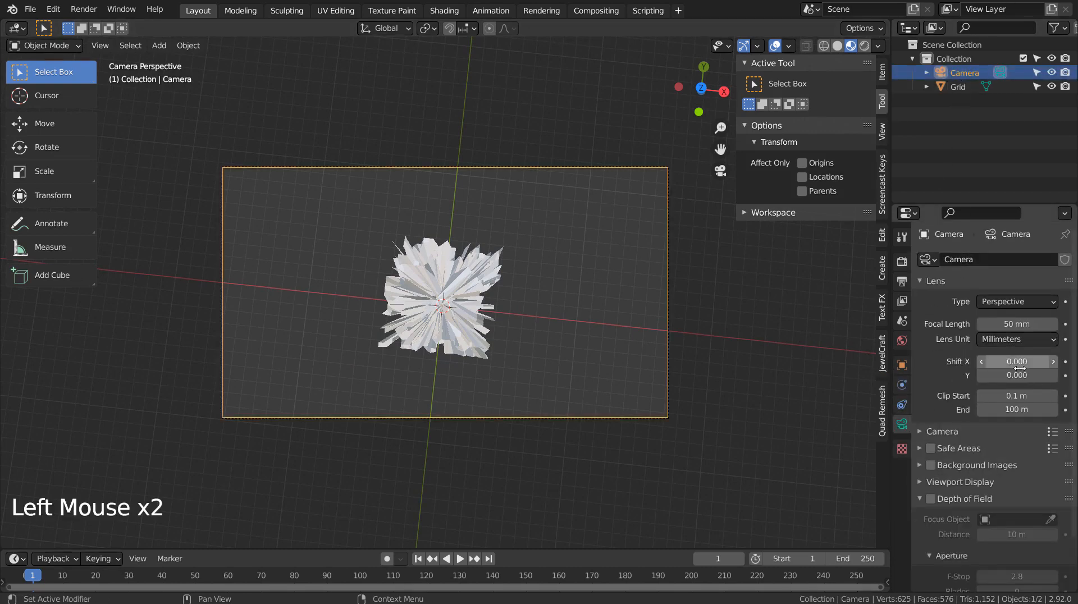
pyautogui.moveTo(1020, 376)
pyautogui.mouseDown()
pyautogui.moveTo(999, 376)
pyautogui.moveTo(1019, 375)
pyautogui.mouseUp()
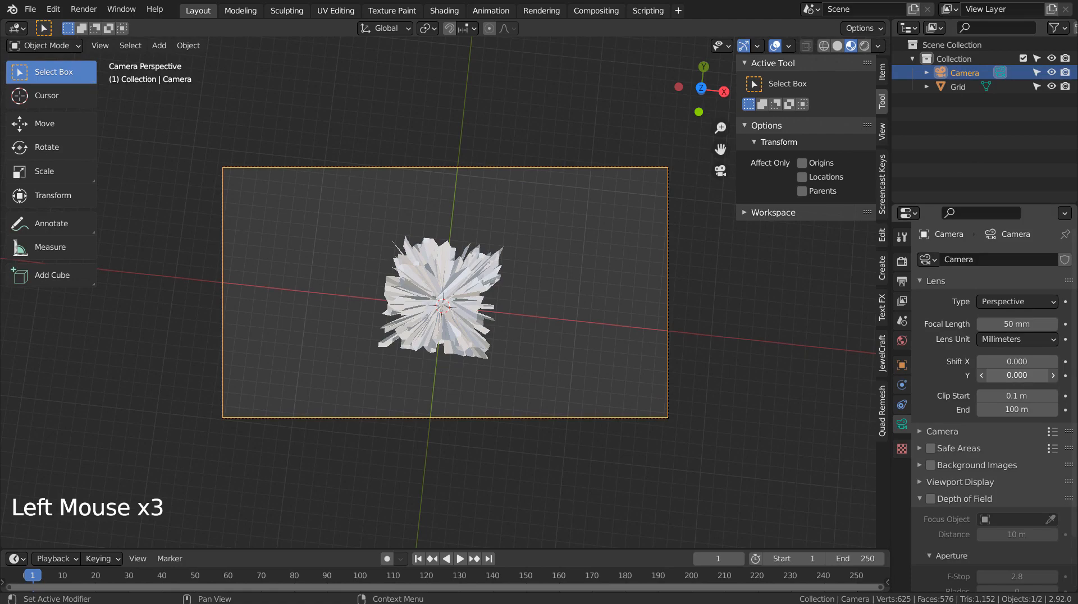
pyautogui.moveTo(1019, 327); pyautogui.dragTo(1072, 326)
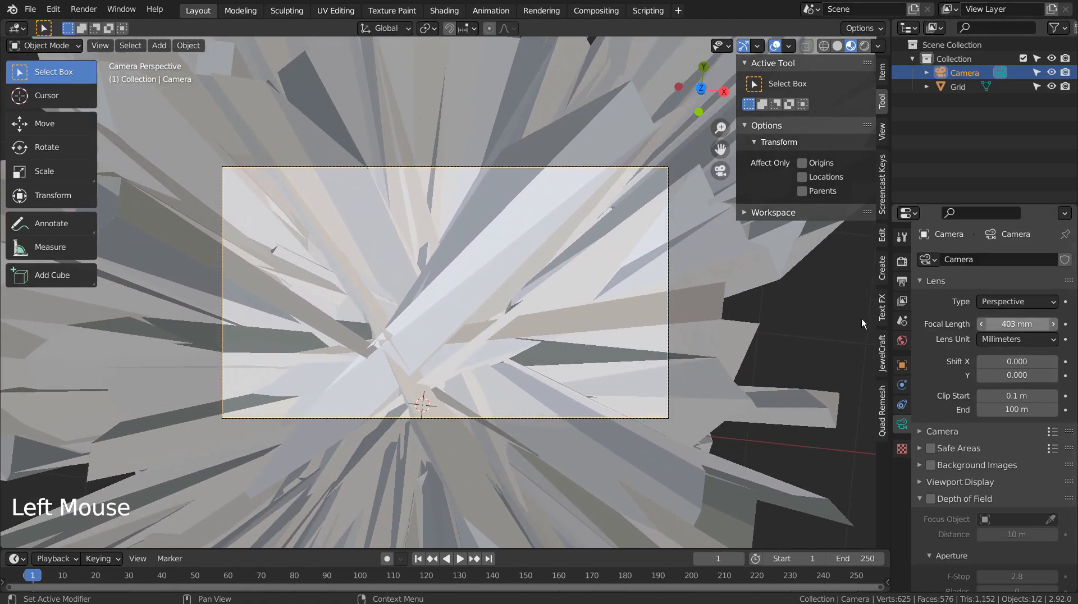
# Walk the camera backwards until the whole spiky shape is far away from it.
pyautogui.click(570, 312)
pyautogui.hotkey('shift', '`')
pyautogui.press('s')
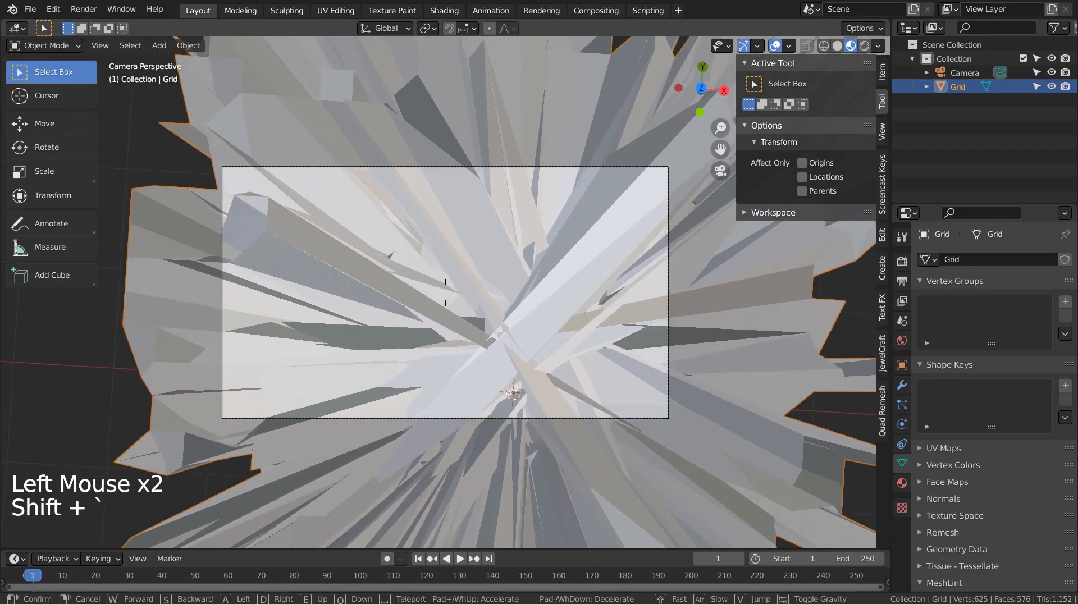
pyautogui.press('s')
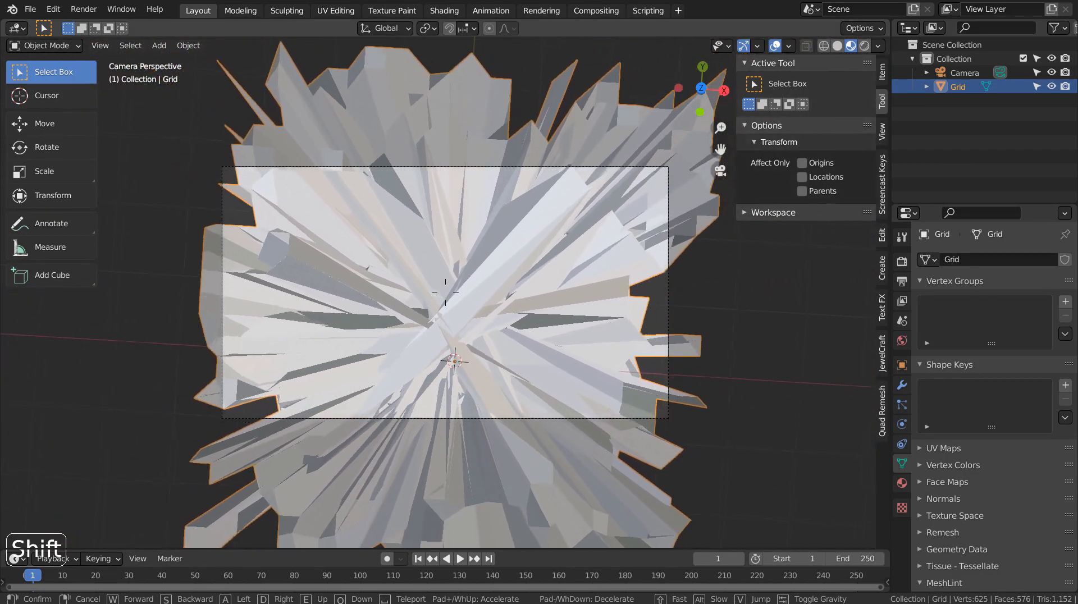
pyautogui.press('s')
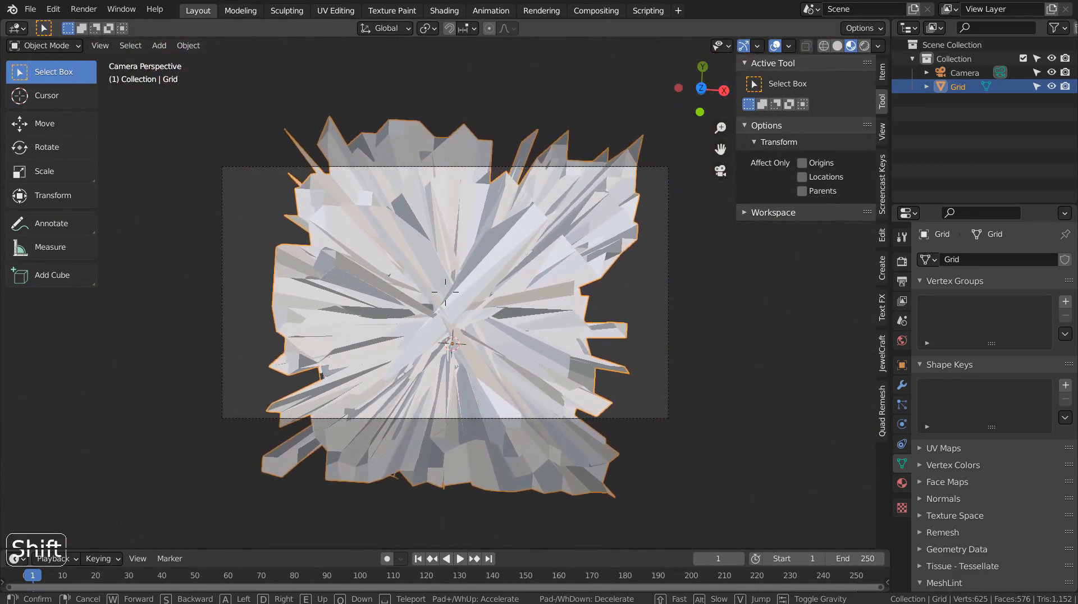
pyautogui.press('s')
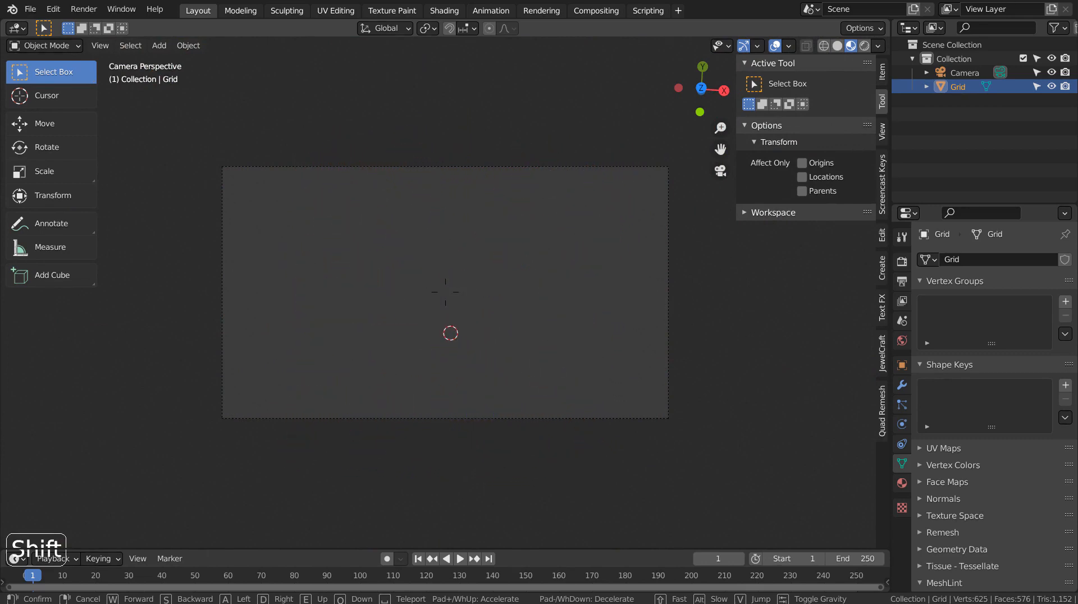
pyautogui.click(445, 292)
# Set the camera's clip end distance to 1111 m.
pyautogui.click(948, 74)
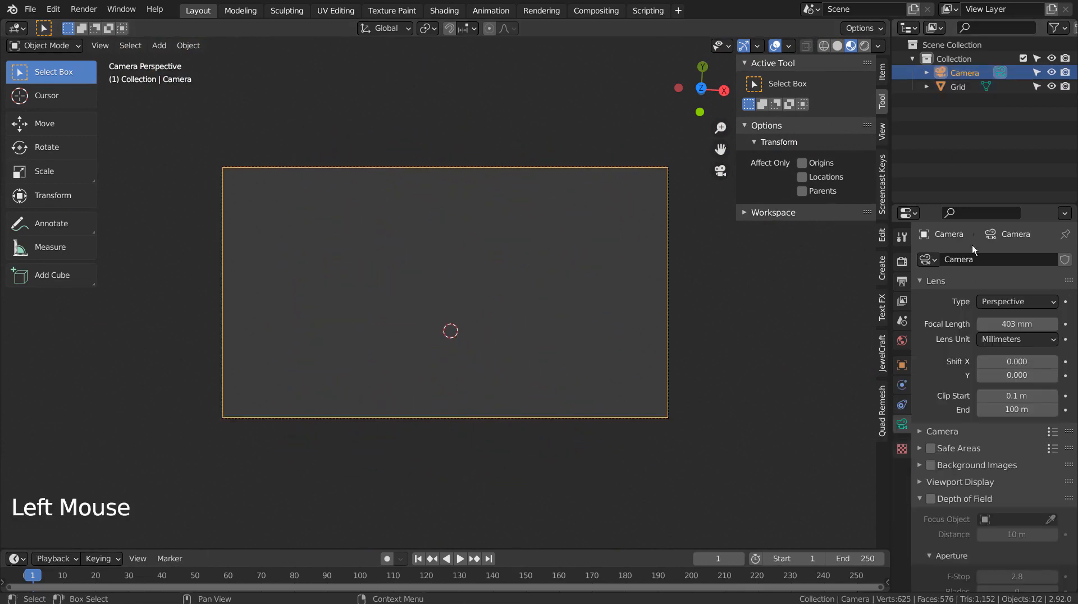
pyautogui.click(980, 410)
pyautogui.write('1')
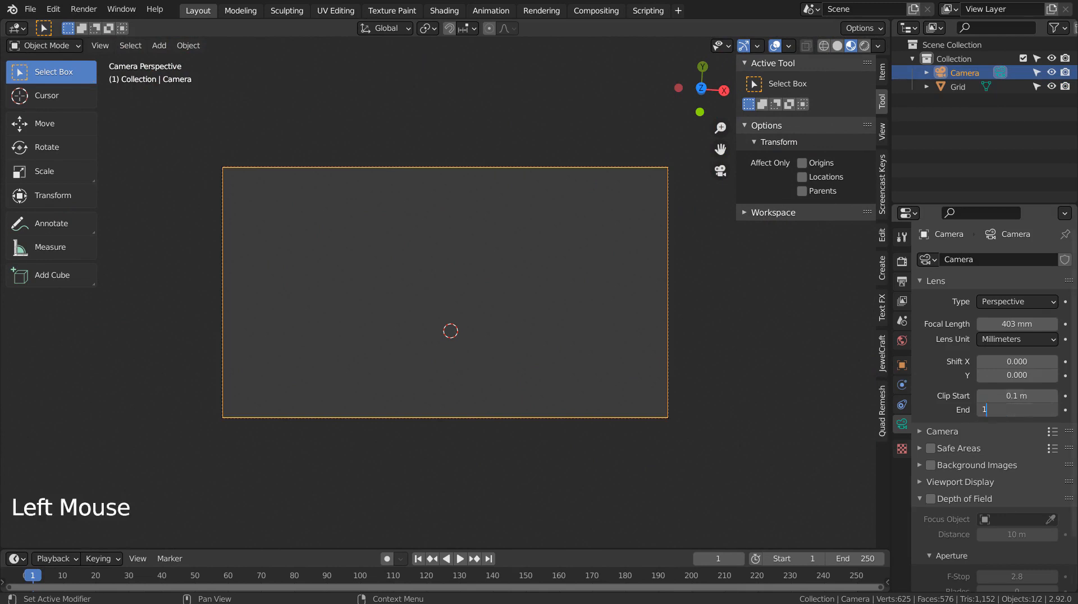
pyautogui.write('111')
pyautogui.press('Return')
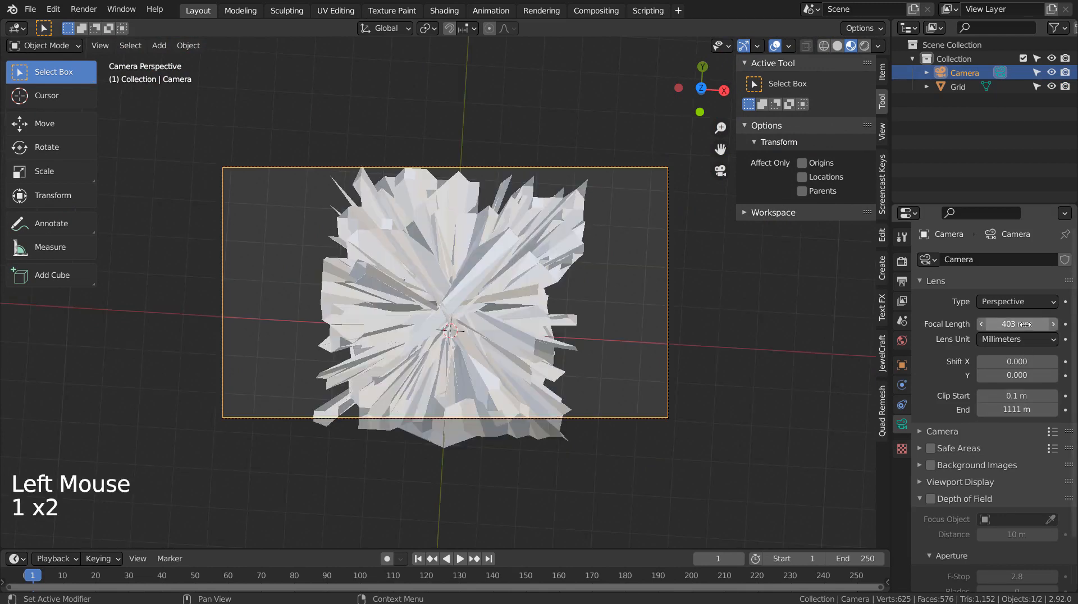
# Set the camera's focal length to 10 mm and walk it forward until the spikes fill the frame.
pyautogui.moveTo(1024, 324)
pyautogui.mouseDown()
pyautogui.moveTo(957, 324)
pyautogui.moveTo(1044, 324)
pyautogui.moveTo(1005, 323)
pyautogui.moveTo(1018, 324)
pyautogui.mouseUp()
pyautogui.click(548, 315)
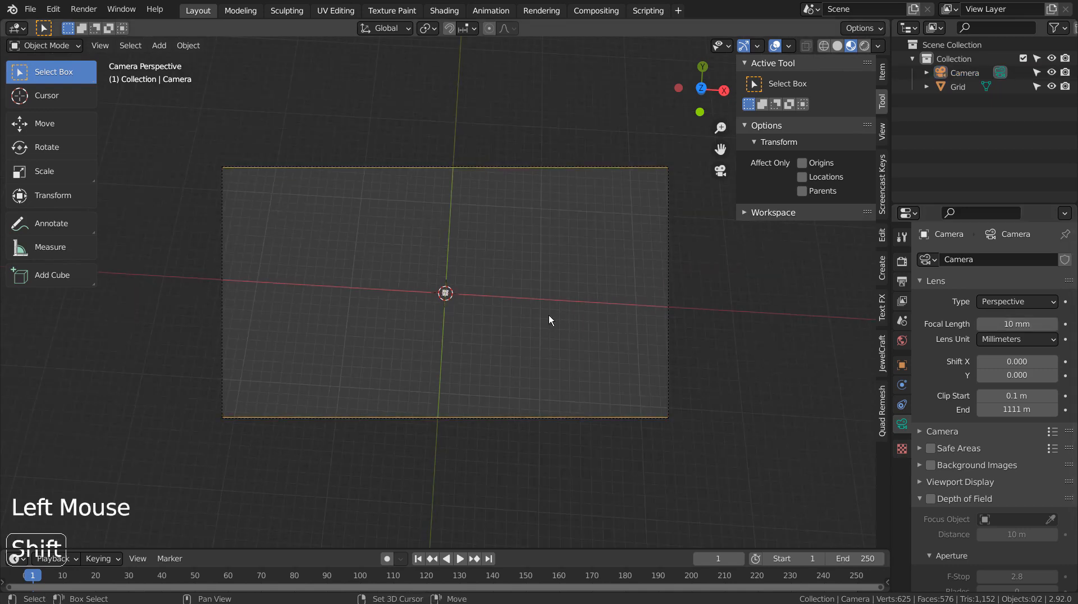
pyautogui.hotkey('shift', '`')
pyautogui.press('shift')
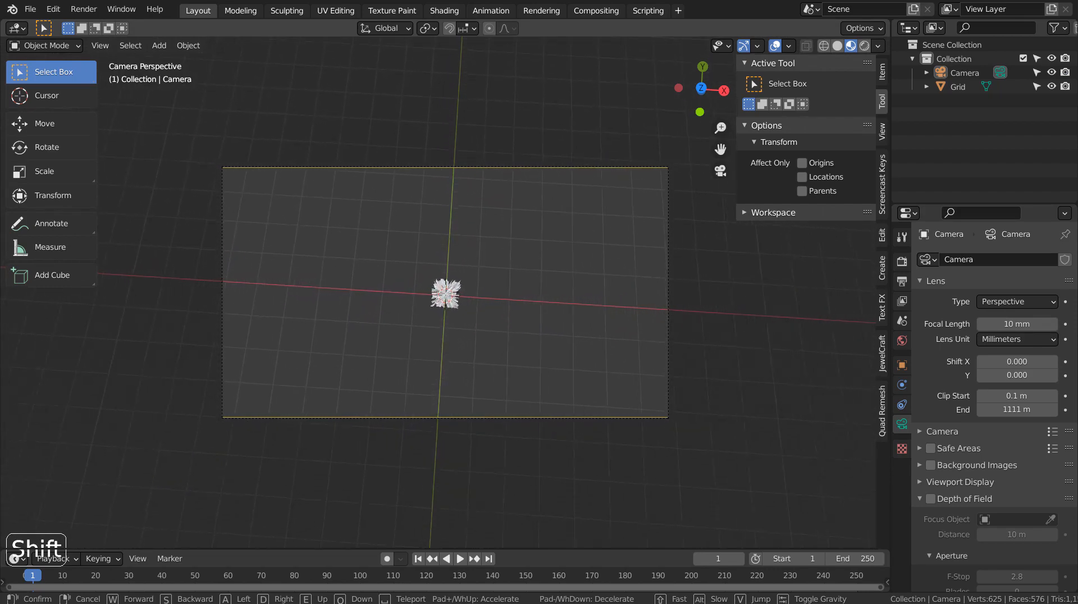
pyautogui.hotkey('shift', 'w')
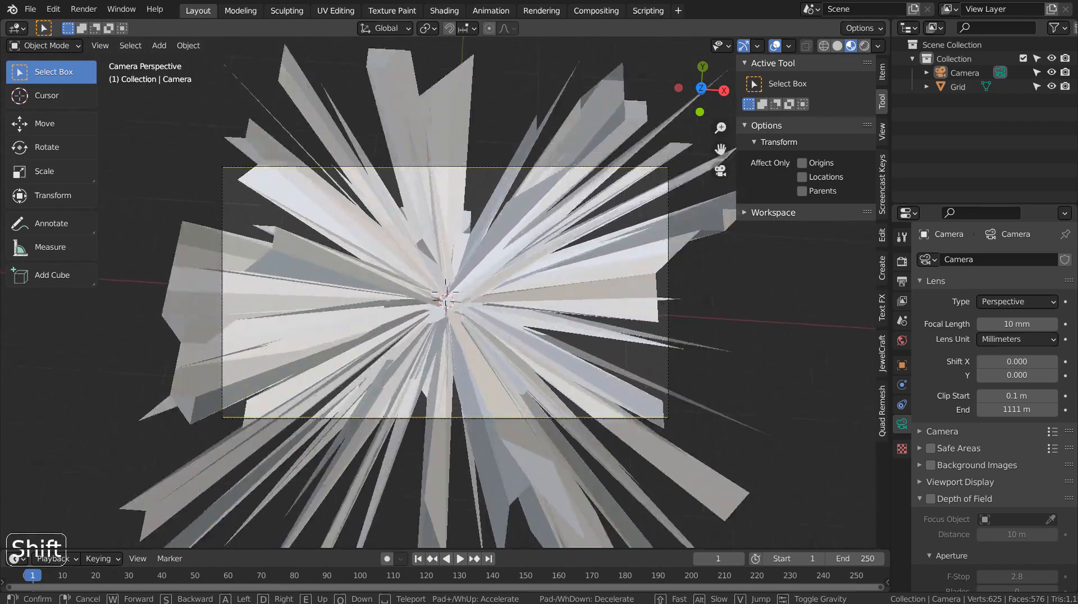
pyautogui.press('s')
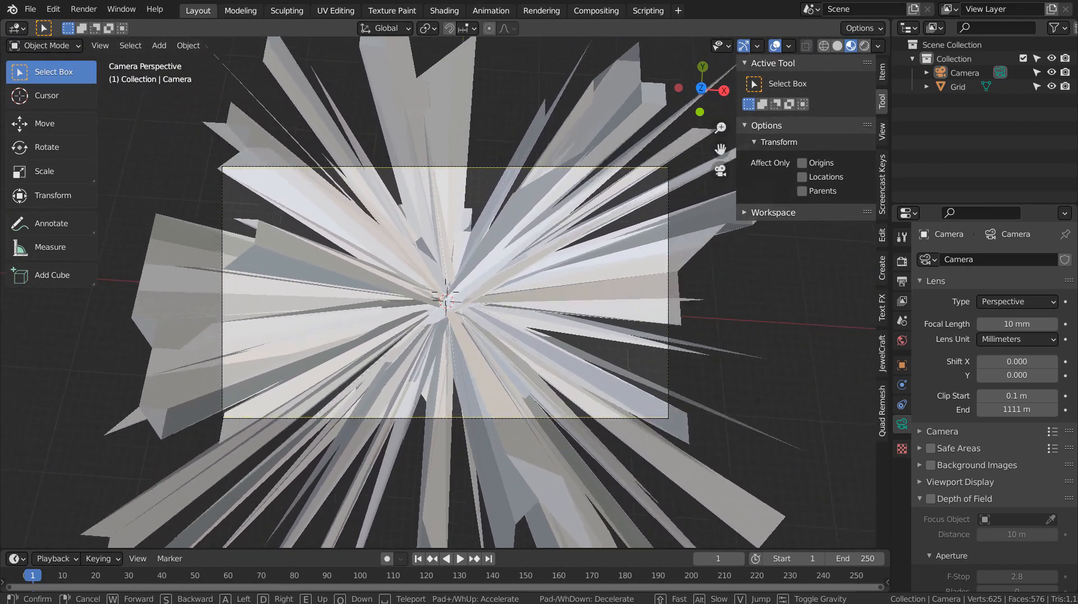
pyautogui.press('w')
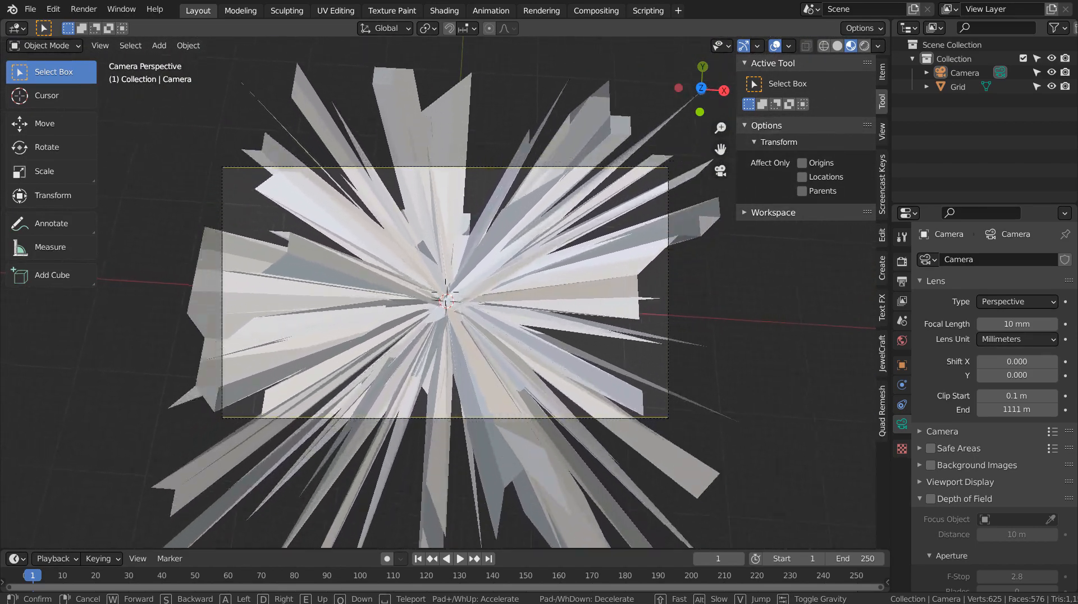
pyautogui.click(446, 298)
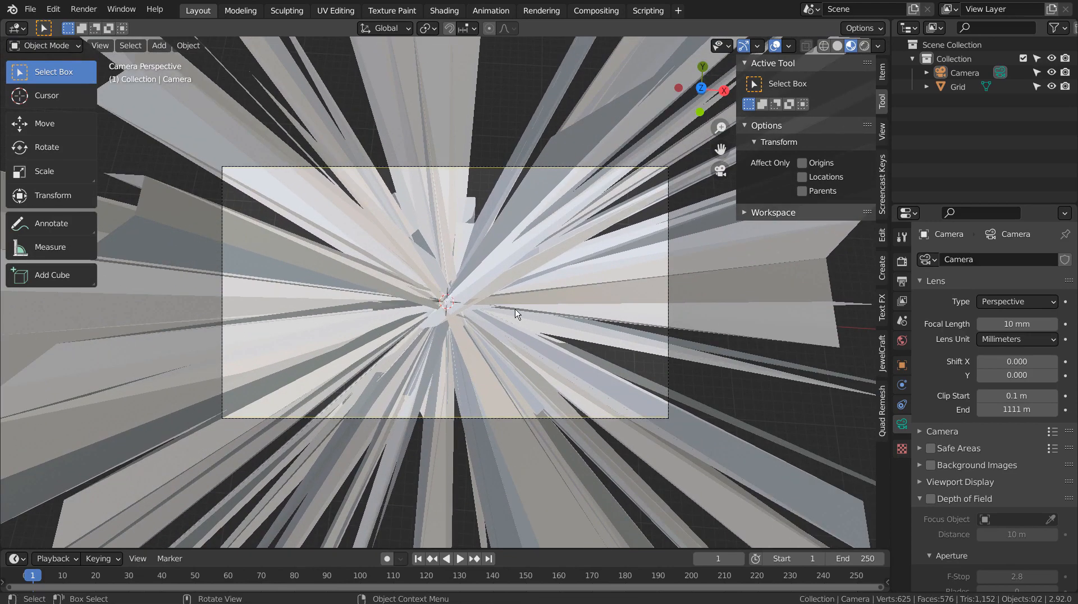
# Add a plane at the base of the spiky grid and scale it up by about 11.4.
pyautogui.click(617, 265)
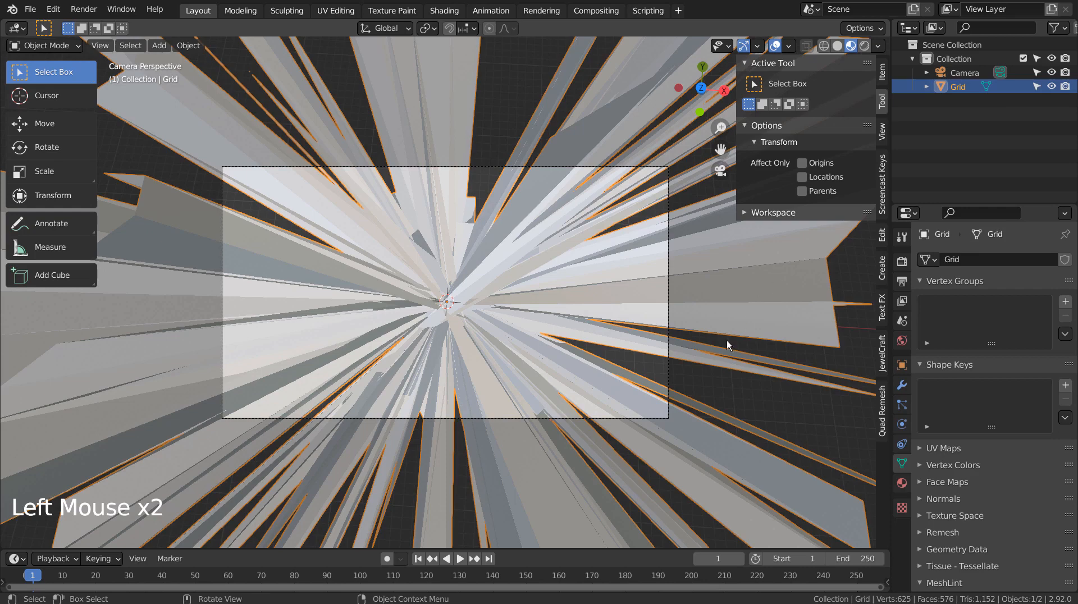
pyautogui.scroll(-8, 724, 339)
pyautogui.click(720, 416)
pyautogui.moveTo(720, 416); pyautogui.dragTo(722, 311, button='middle')
pyautogui.scroll(-7, 713, 312)
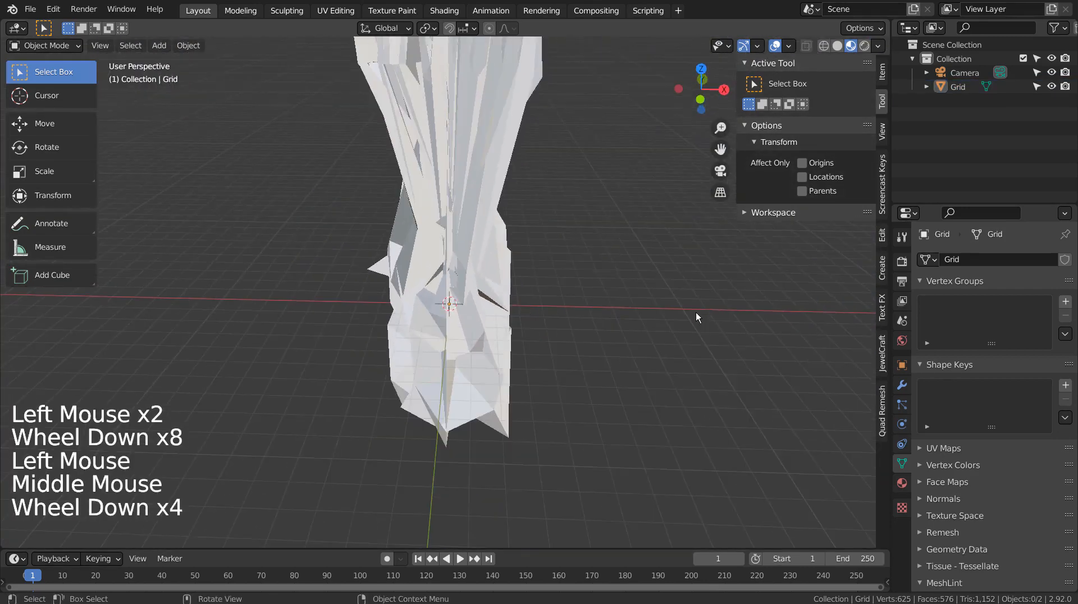
pyautogui.hotkey('shift', 'a')
pyautogui.moveTo(607, 325)
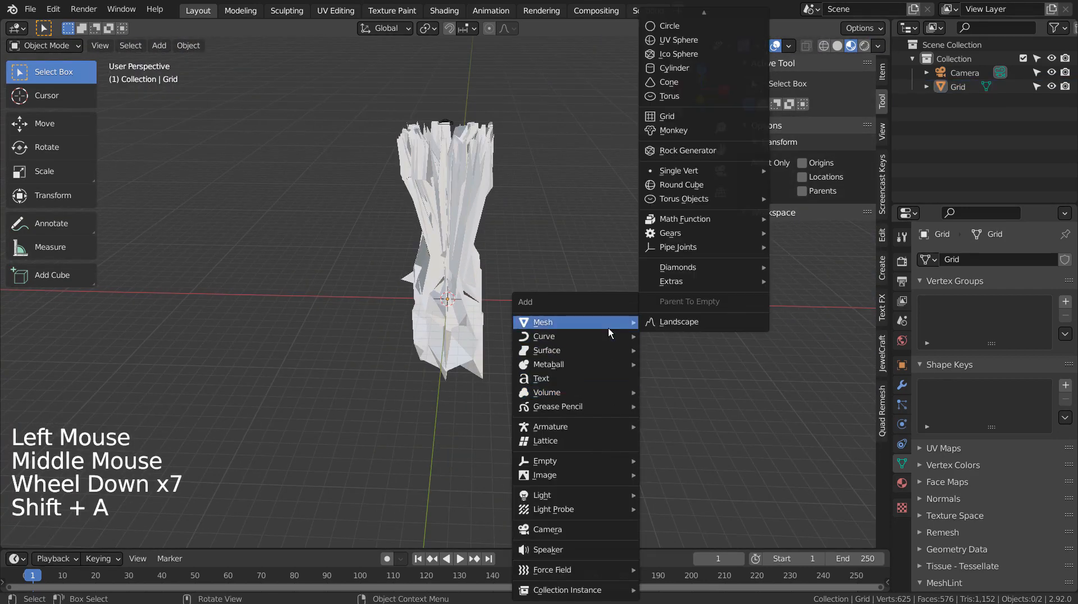
pyautogui.click(730, 19)
pyautogui.press('s')
pyautogui.click(396, 303)
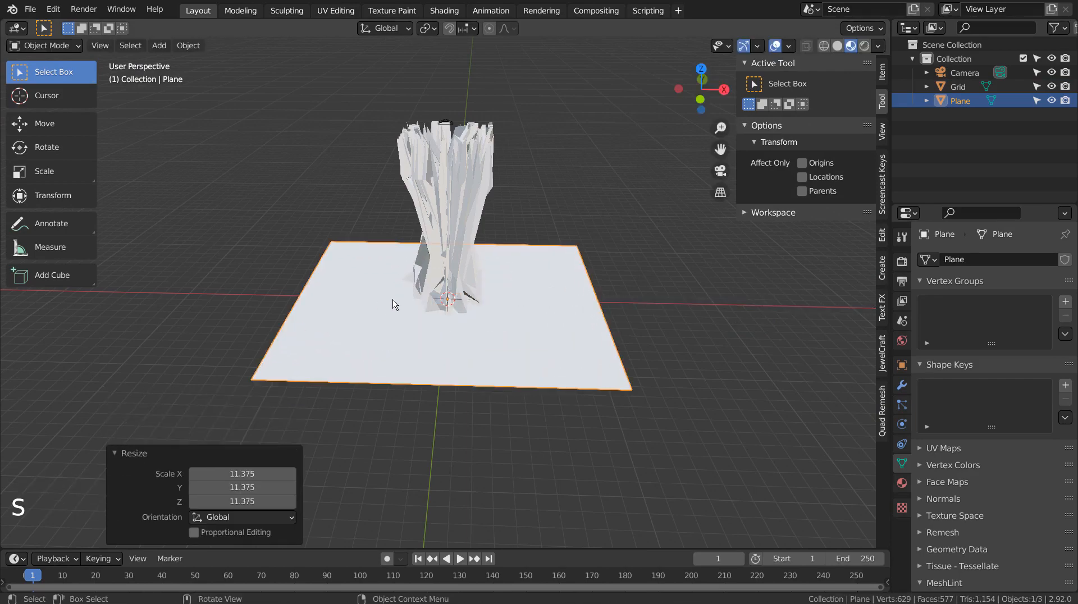
# Enlarge the plane by a further factor of about 3.9 so it fills the camera frame behind the spikes.
pyautogui.press('KP_0')
pyautogui.scroll(2, 392, 301)
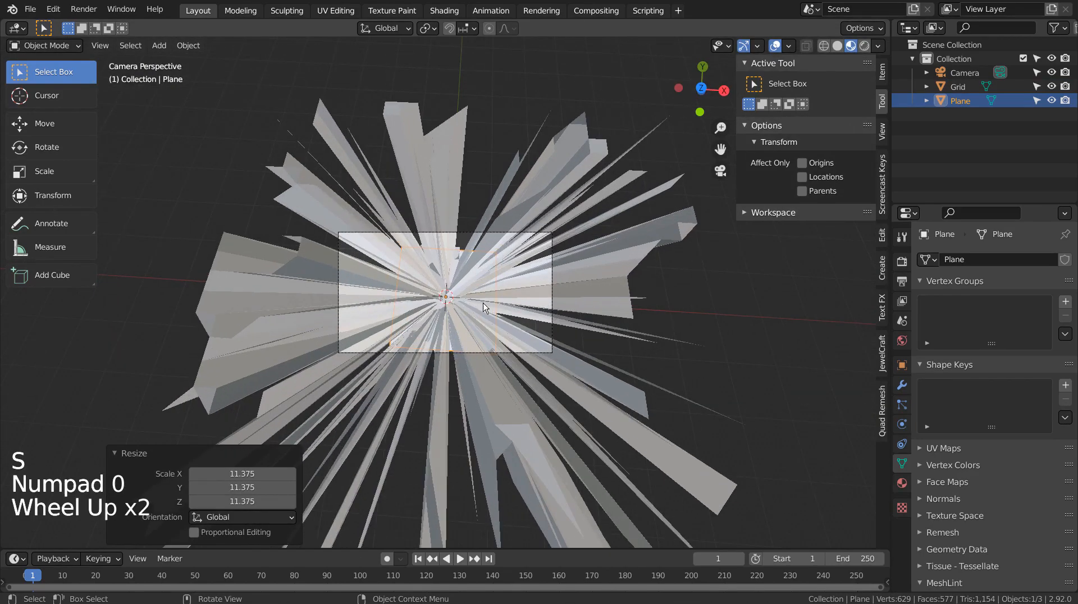
pyautogui.press('s')
pyautogui.click(122, 274)
pyautogui.scroll(3, 163, 282)
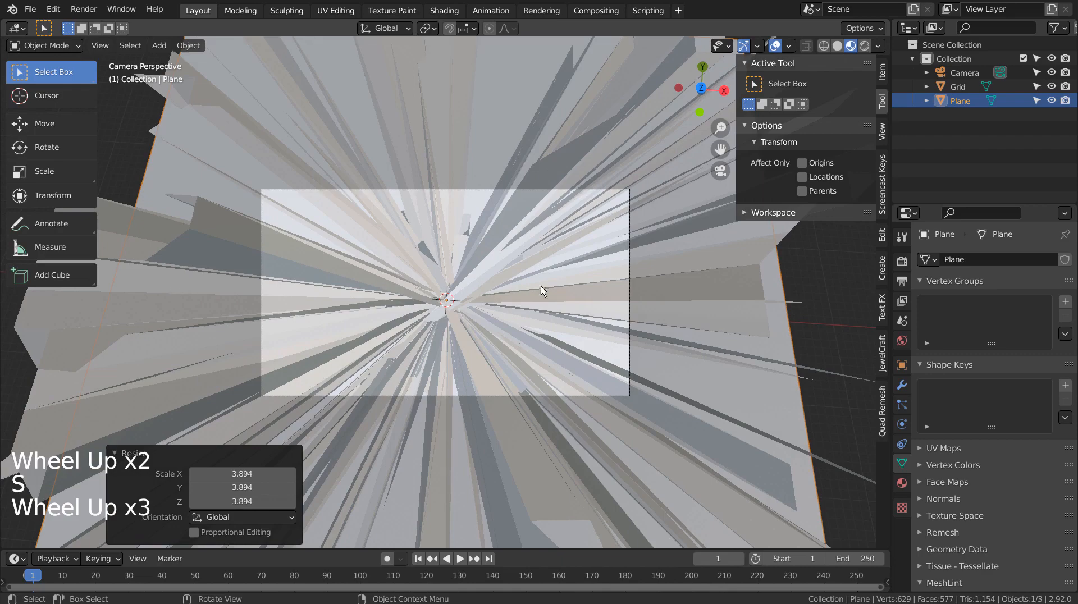
pyautogui.scroll(1, 547, 291)
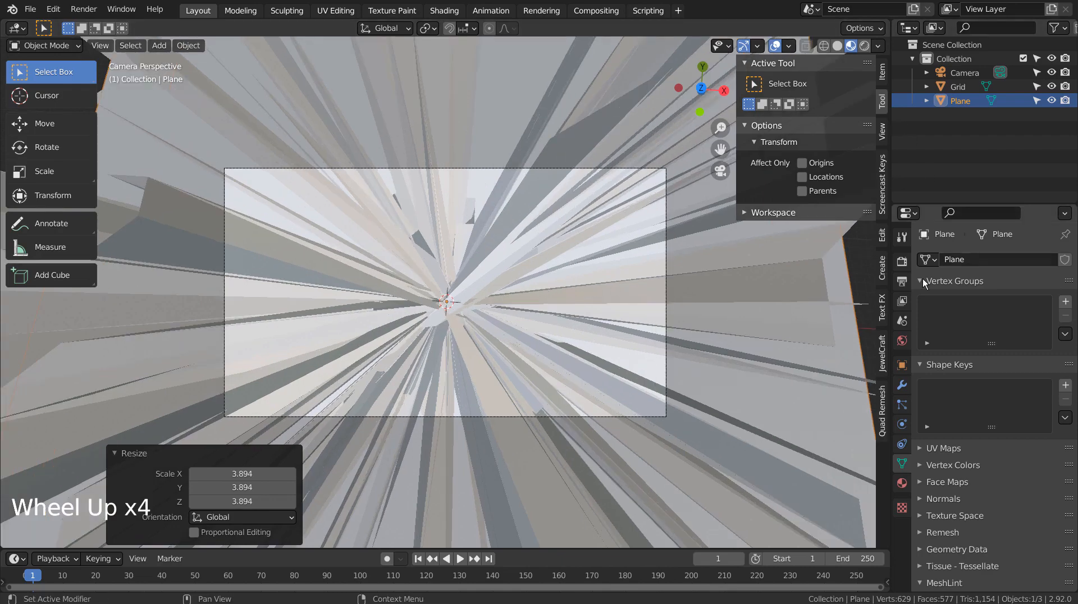
# Show the viewport in rendered shading and set the Cycles viewport samples to 5.
pyautogui.click(864, 45)
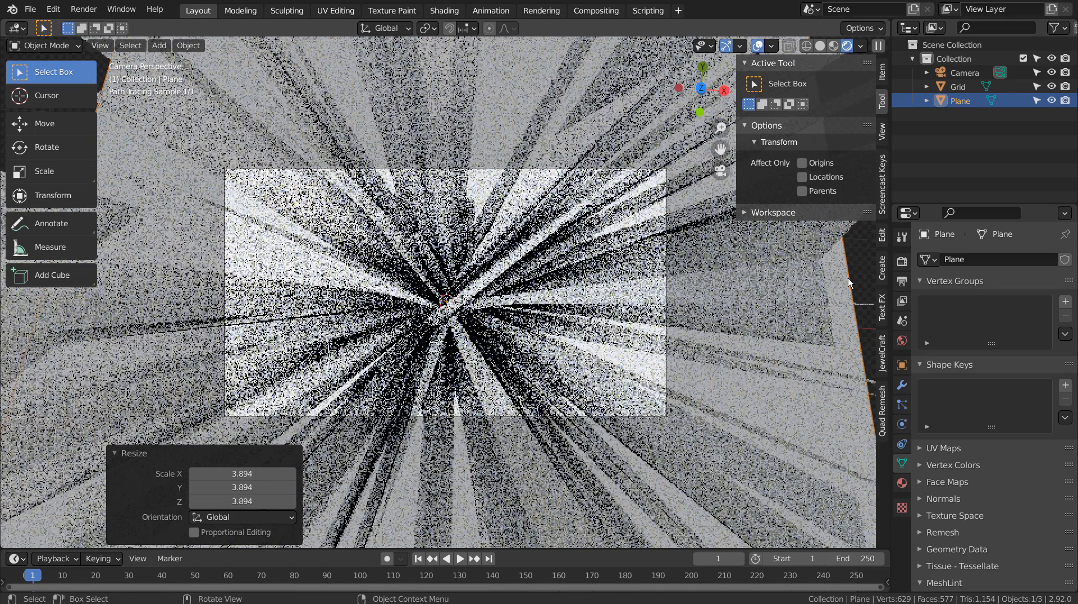
pyautogui.click(902, 261)
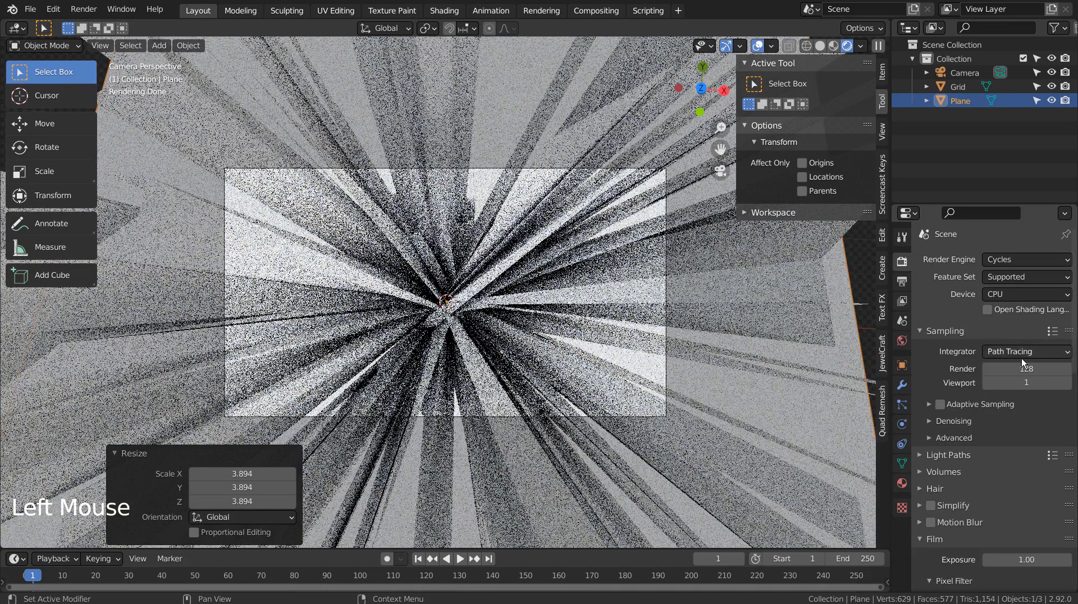
pyautogui.moveTo(1027, 387); pyautogui.dragTo(1027, 389)
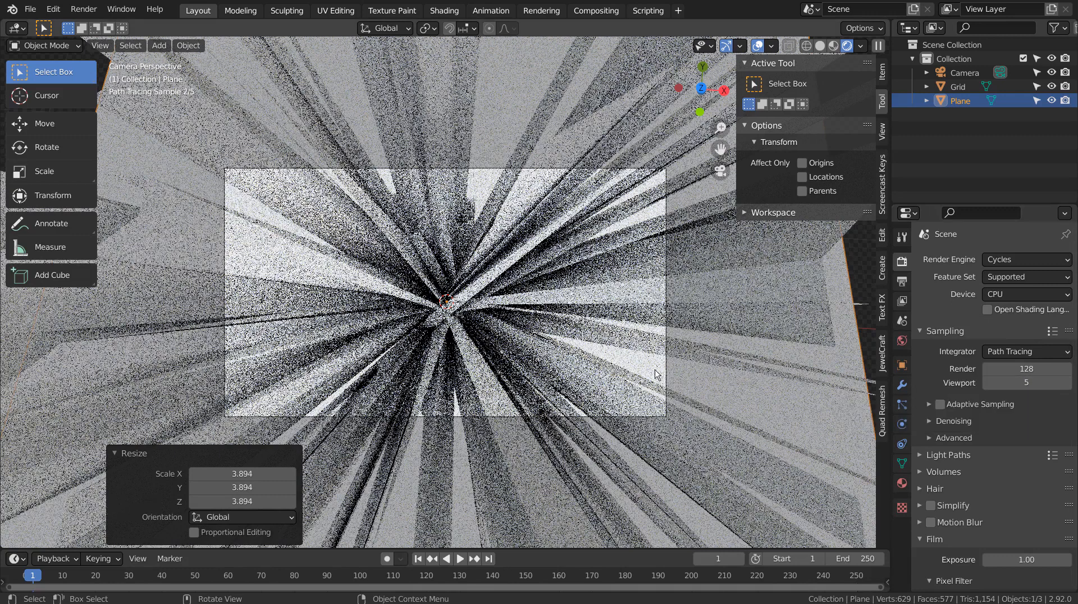
# Give the spiky grid a new material with metallic 0.934 and roughness 0.310.
pyautogui.click(702, 285)
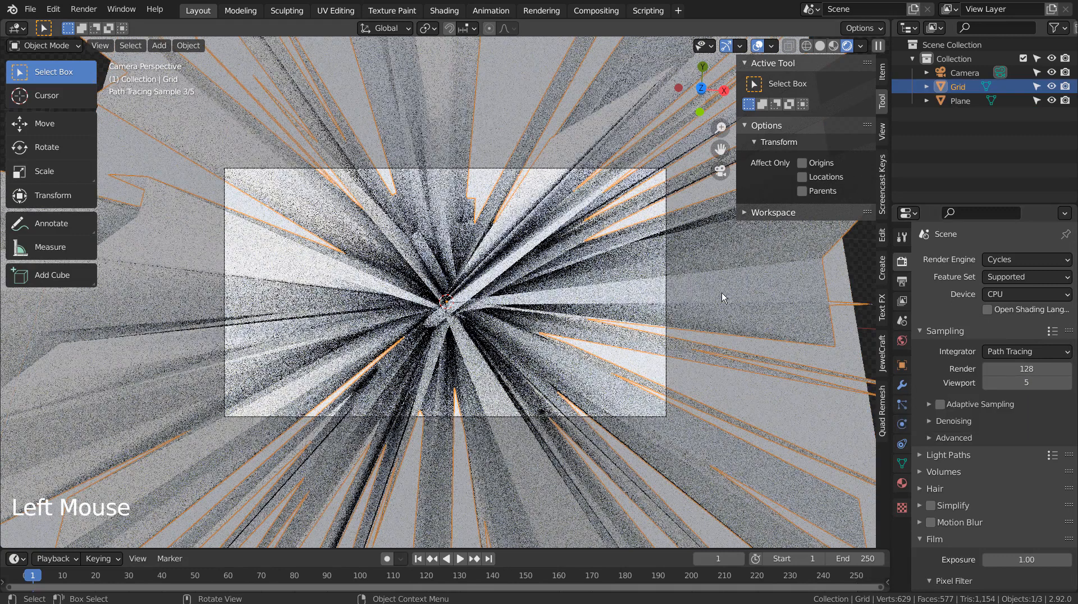
pyautogui.click(902, 483)
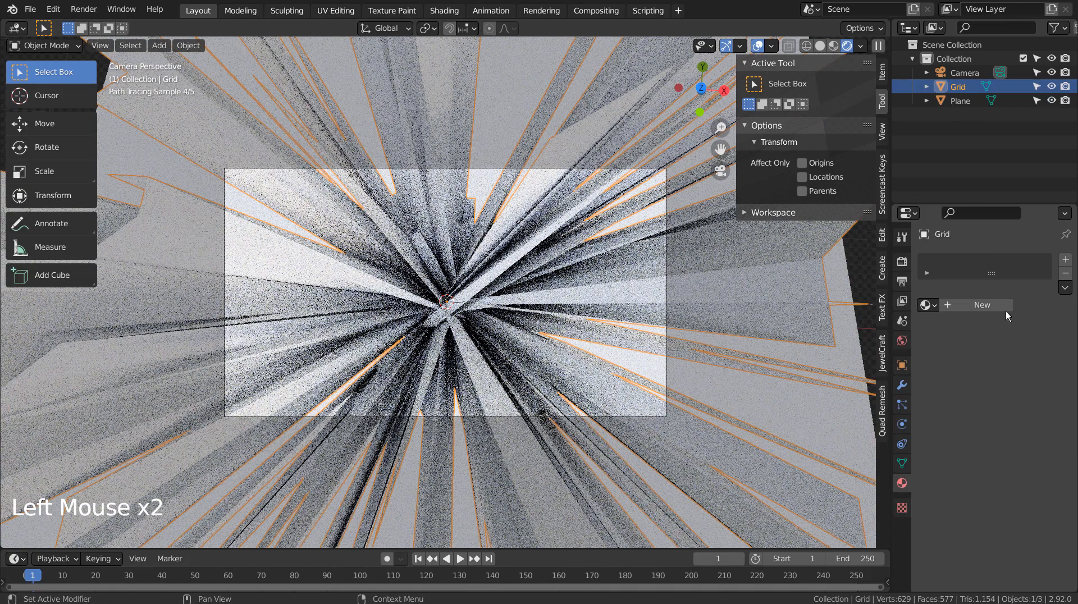
pyautogui.click(1005, 308)
pyautogui.scroll(-8, 1014, 429)
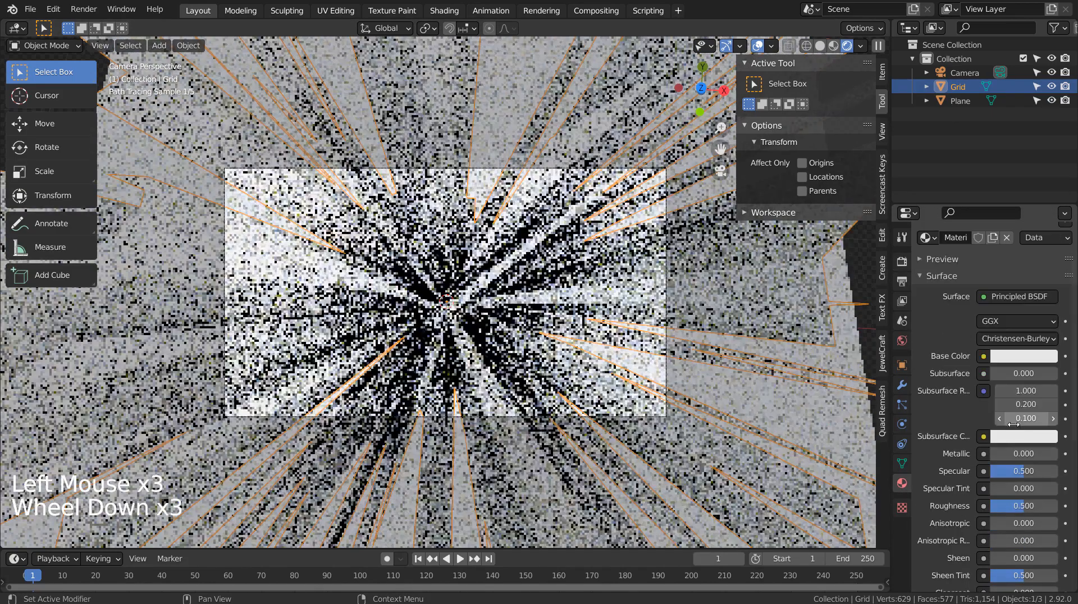
pyautogui.moveTo(1006, 339); pyautogui.dragTo(1053, 341)
pyautogui.moveTo(1027, 393); pyautogui.dragTo(1014, 393)
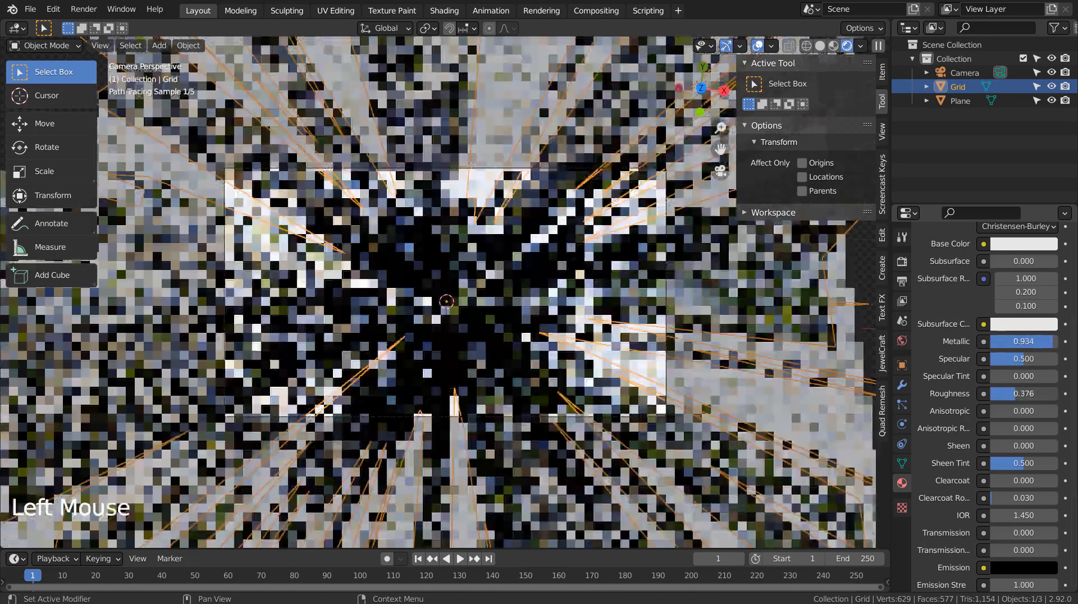
# Tune the spiky grid's material to transmission roughness 0.694, alpha 0.281, roughness 0.475 and metallic 0.612.
pyautogui.scroll(-5, 1015, 481)
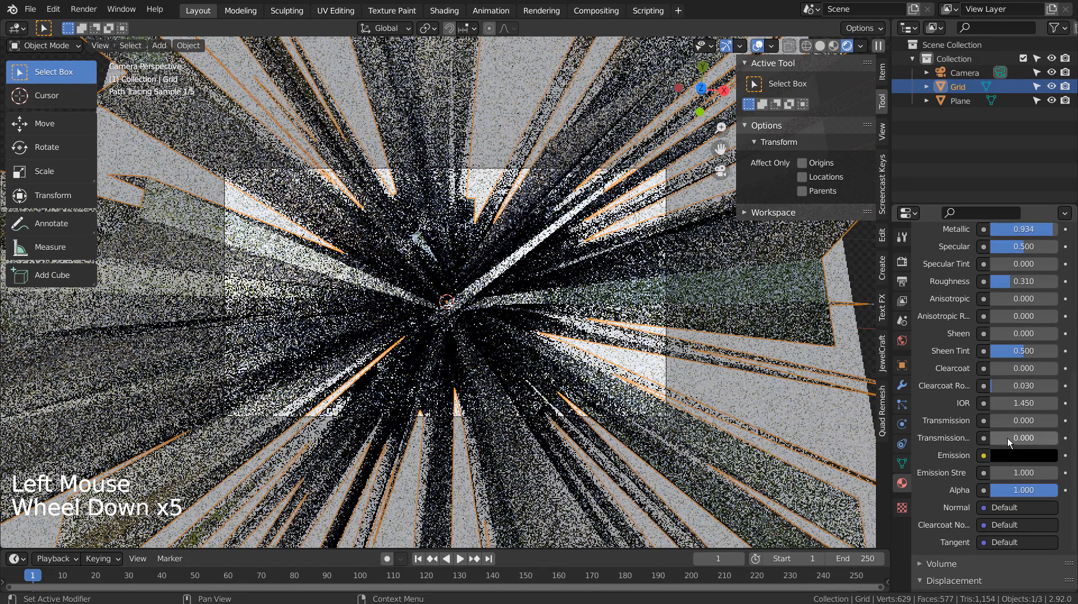
pyautogui.moveTo(1007, 438)
pyautogui.mouseDown()
pyautogui.moveTo(1019, 438)
pyautogui.moveTo(1008, 437)
pyautogui.mouseUp()
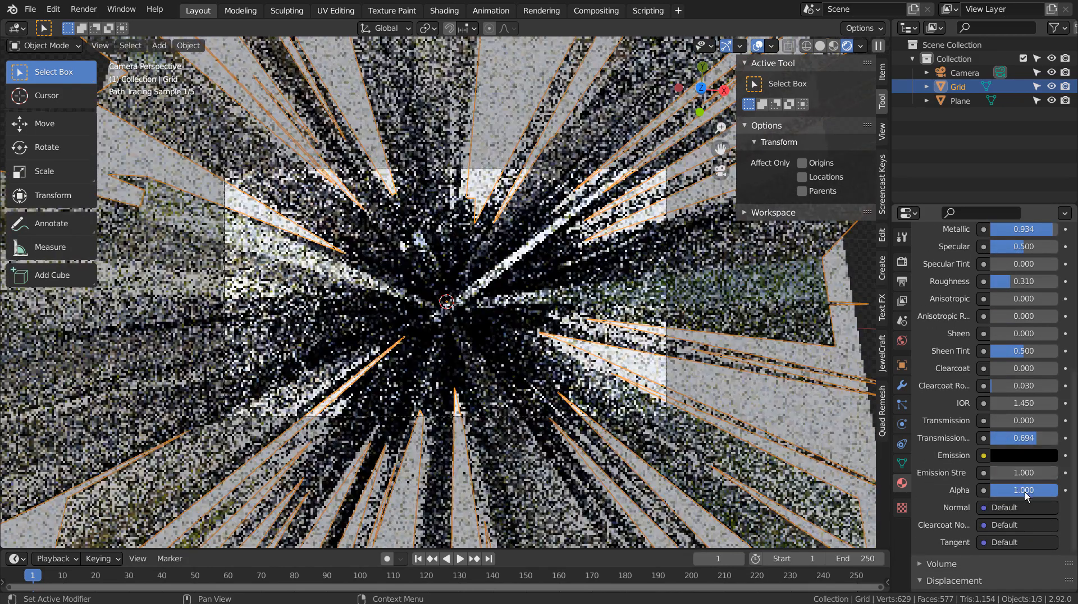
pyautogui.moveTo(1027, 492)
pyautogui.mouseDown()
pyautogui.moveTo(970, 492)
pyautogui.moveTo(983, 491)
pyautogui.mouseUp()
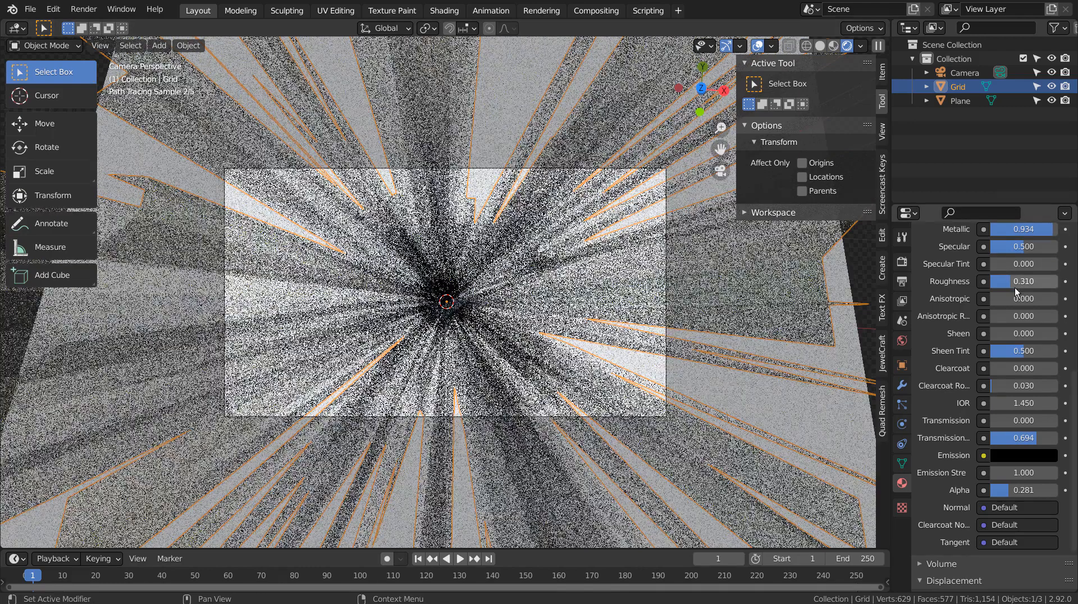
pyautogui.moveTo(1015, 281); pyautogui.dragTo(1026, 281)
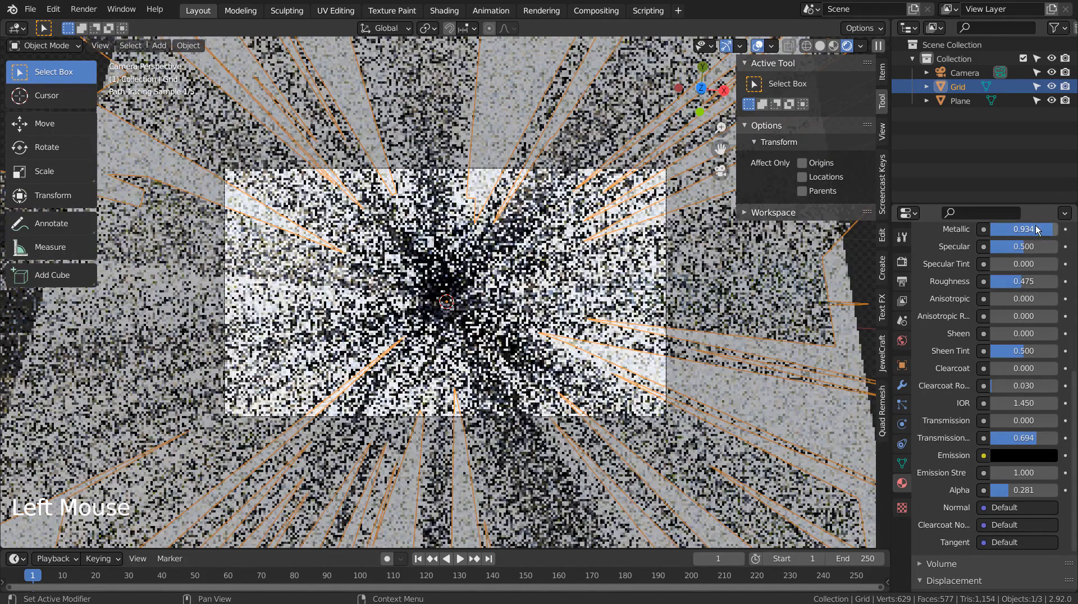
pyautogui.moveTo(1053, 229); pyautogui.dragTo(1031, 229)
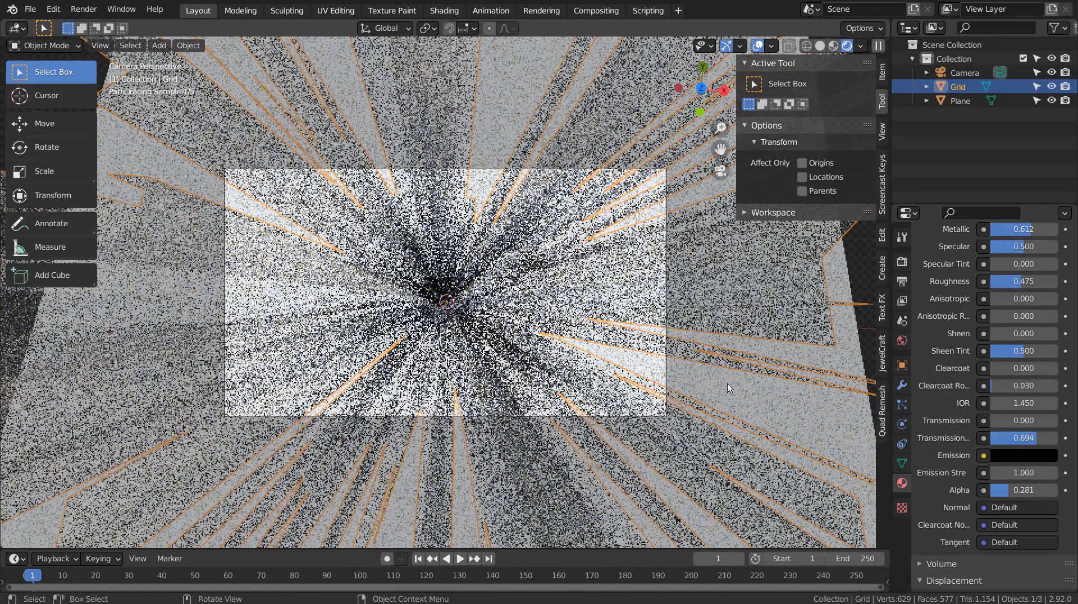
# Set the base color of the spiky grid's material to a saturated bright blue.
pyautogui.click(726, 383)
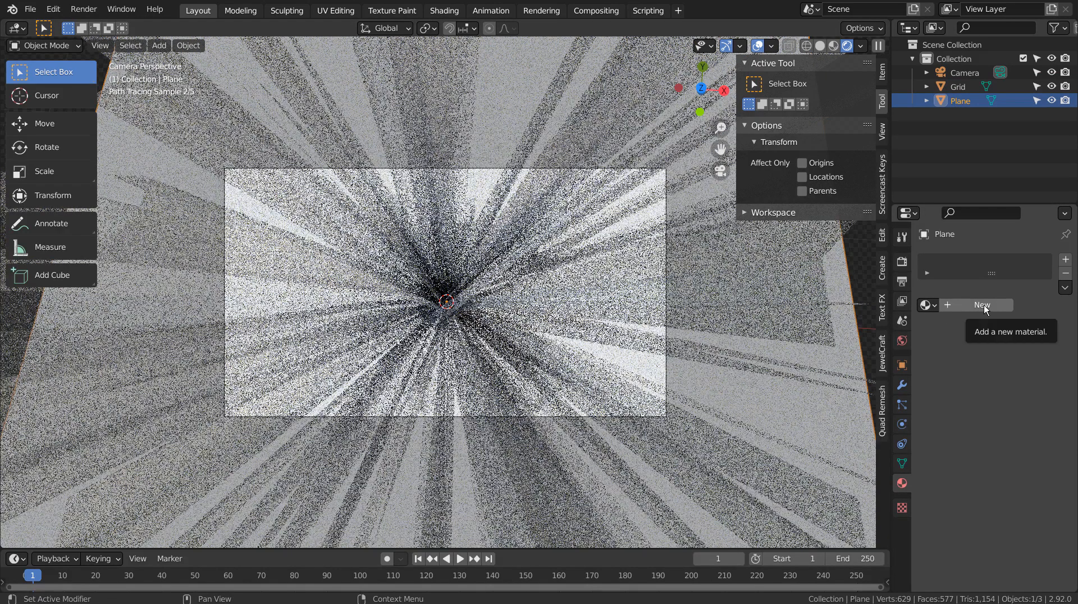
pyautogui.click(713, 288)
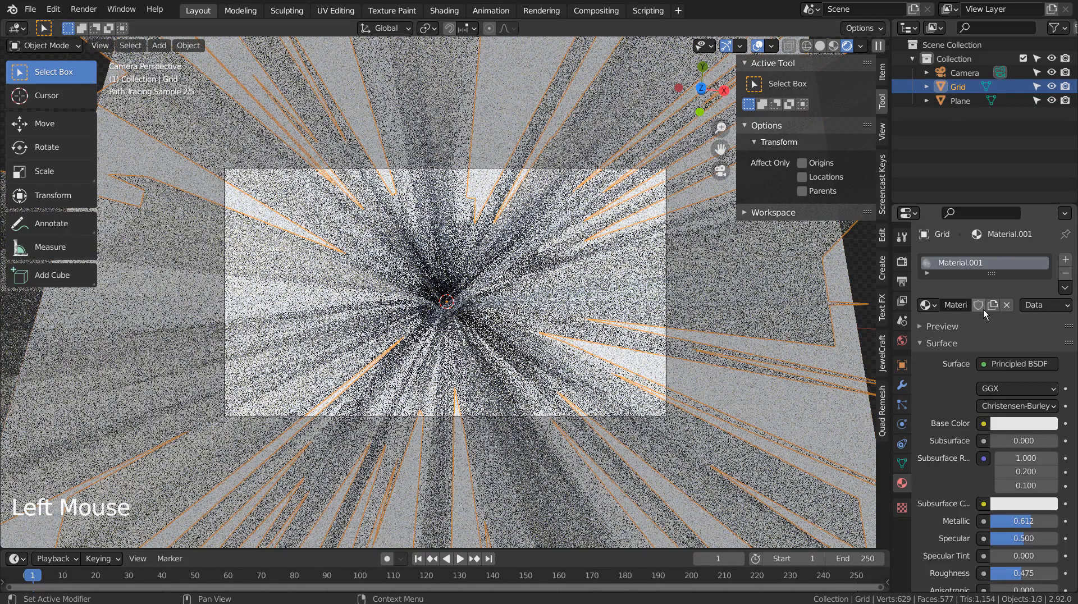
pyautogui.click(1009, 425)
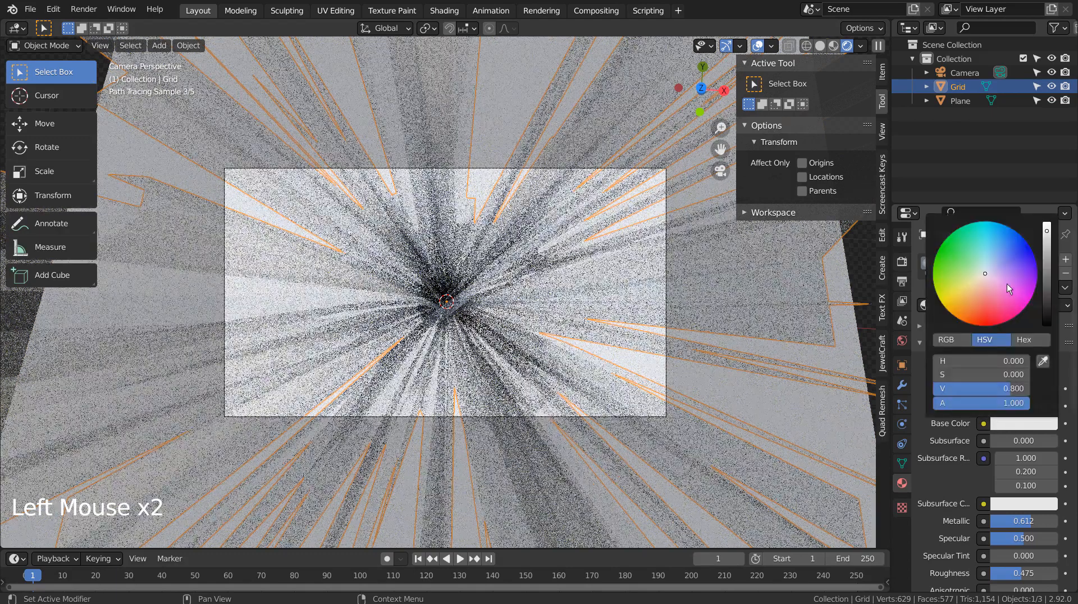
pyautogui.click(1002, 226)
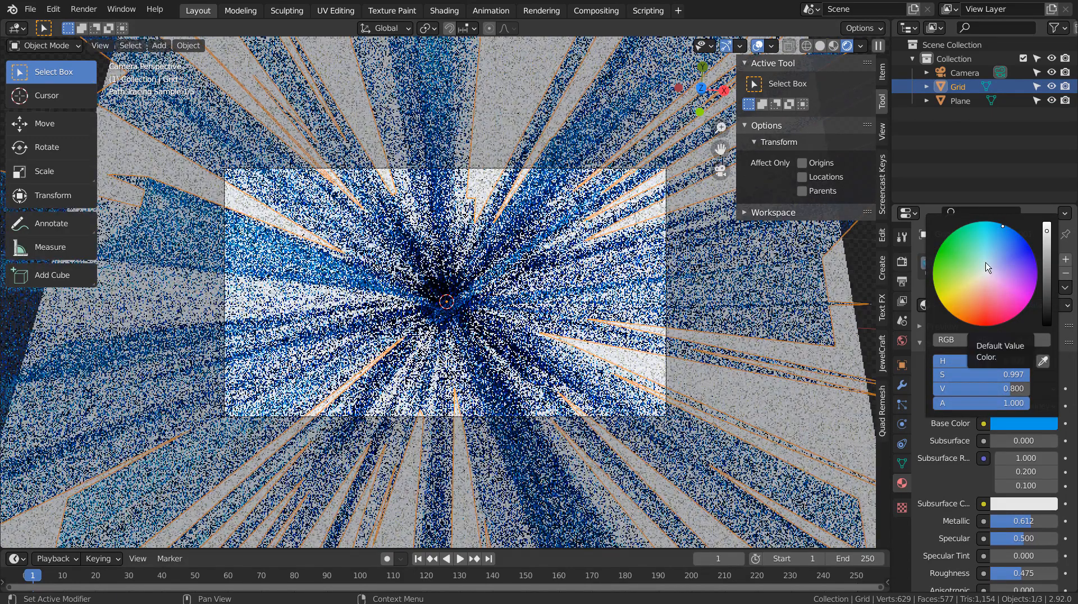
pyautogui.click(625, 293)
pyautogui.click(640, 274)
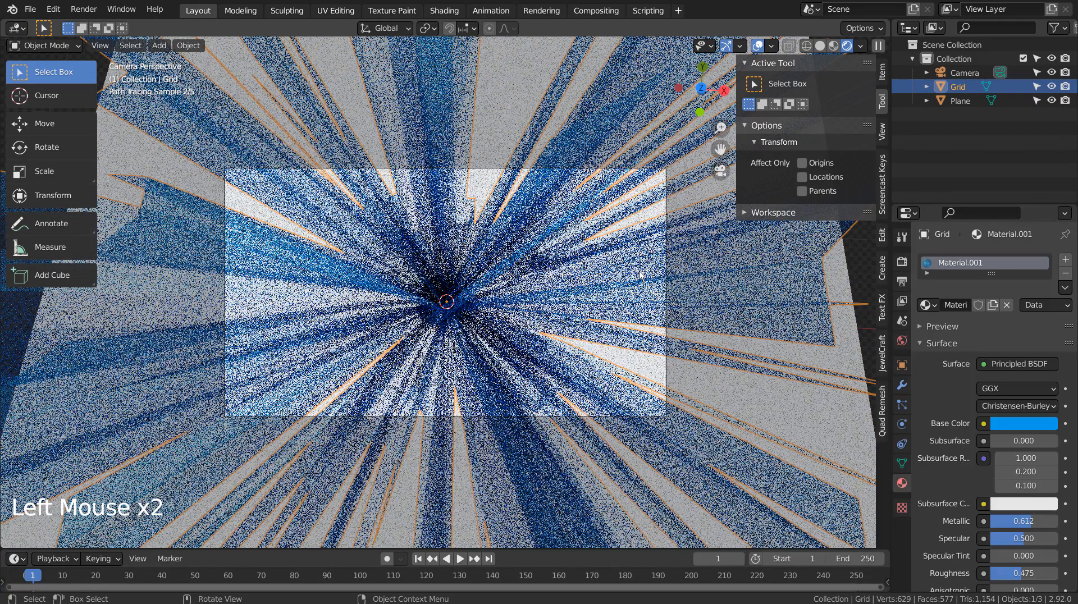
# Duplicate the spiky grid in place and rotate the copy 101° about the camera's view axis.
pyautogui.press('KP_1')
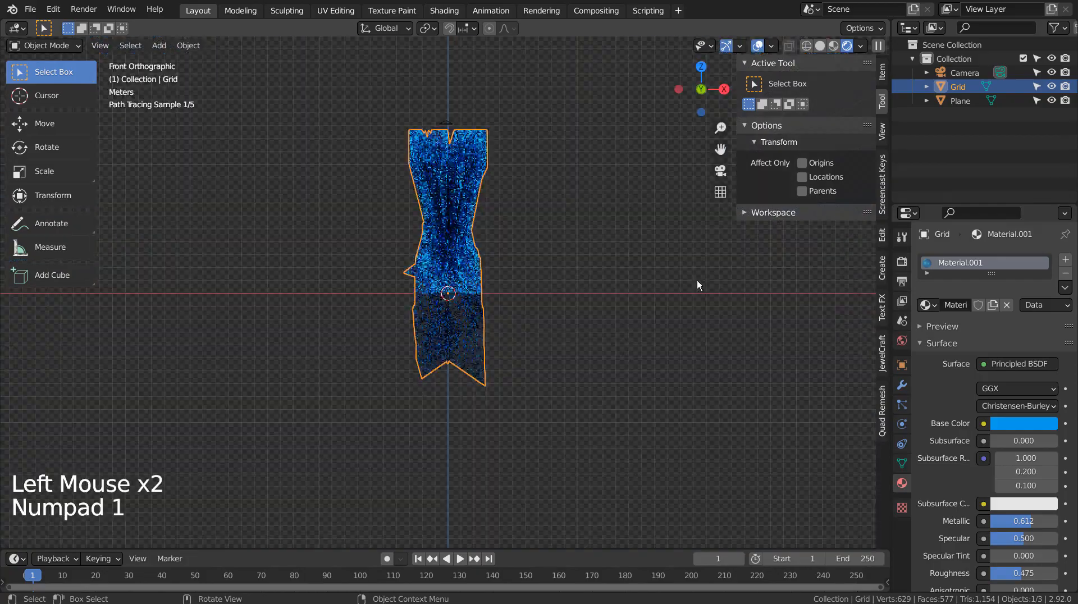
pyautogui.press('KP_7')
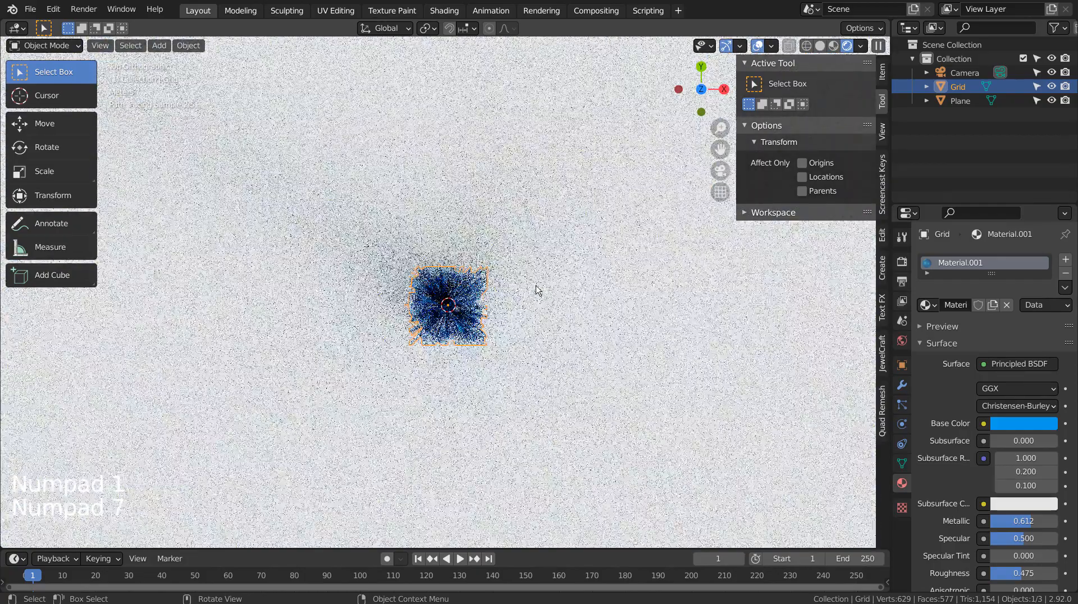
pyautogui.press('KP_0')
pyautogui.hotkey('shift', 'd')
pyautogui.press('r')
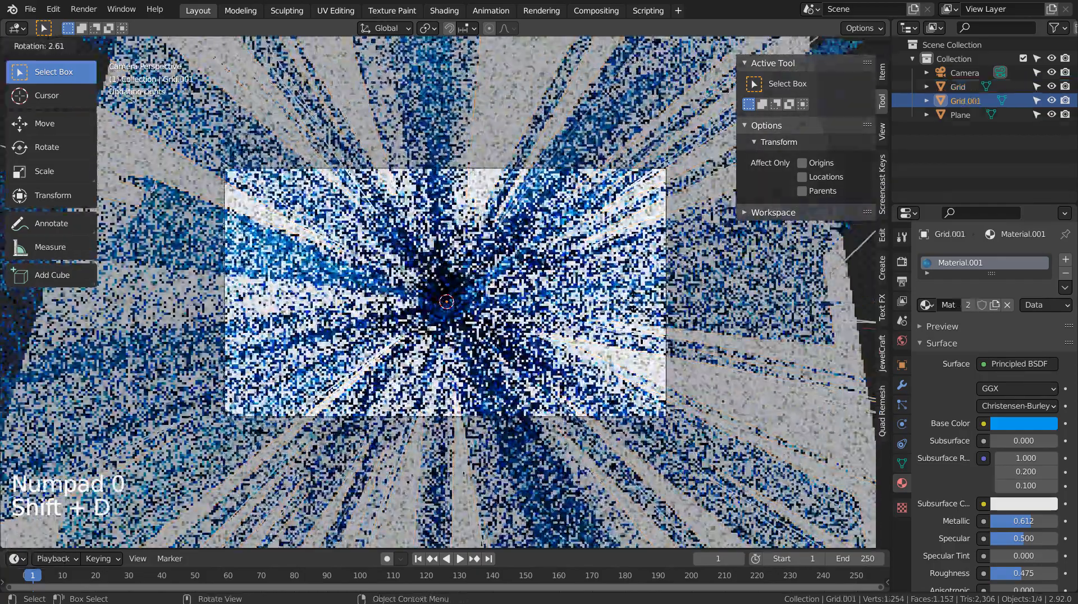
pyautogui.click(469, 369)
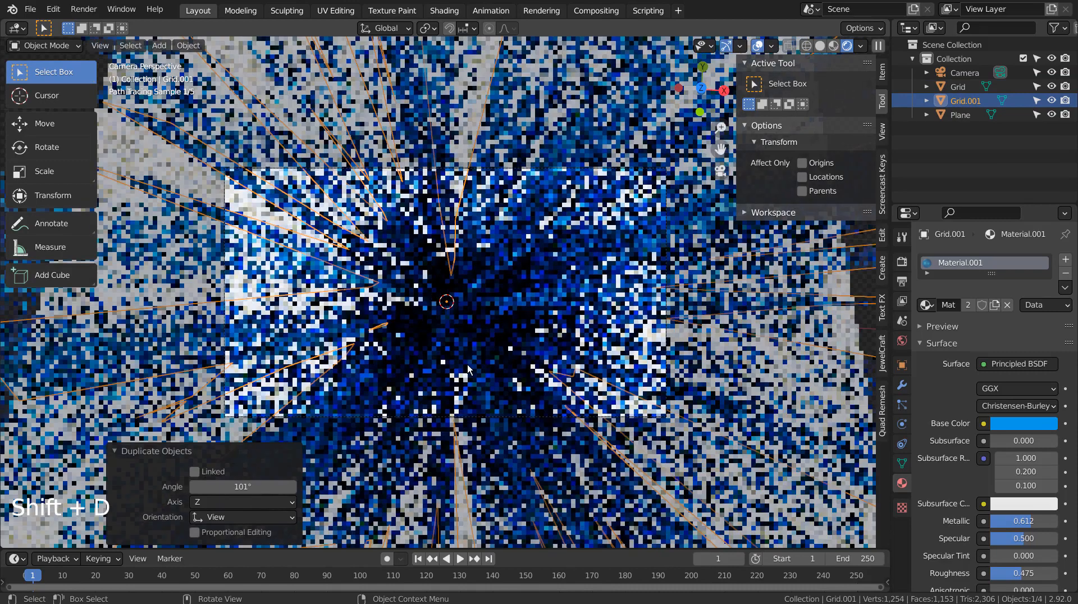
pyautogui.moveTo(617, 391); pyautogui.dragTo(672, 278, button='middle')
pyautogui.scroll(-8, 671, 278)
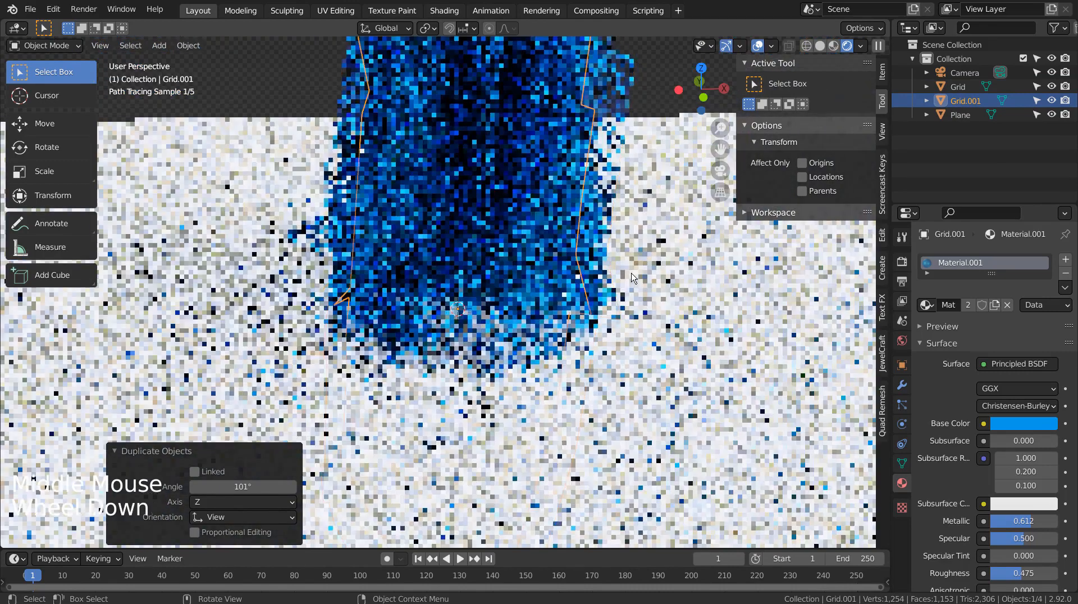
# Lower the rotated grid copy about 1 m along Z and give it its own material with a light orange base color.
pyautogui.press('g')
pyautogui.press('z')
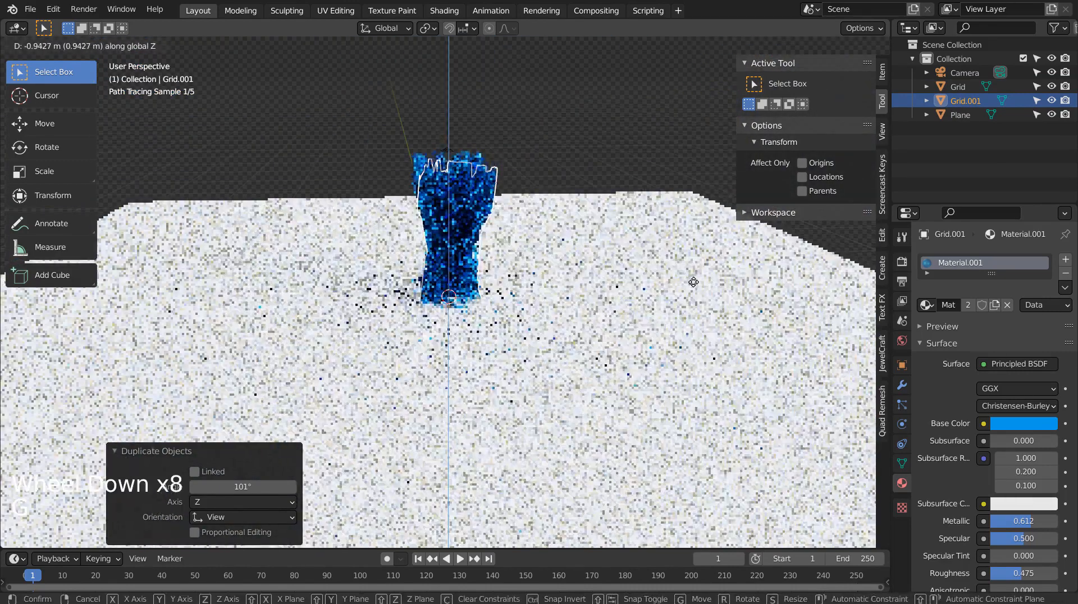
pyautogui.click(695, 291)
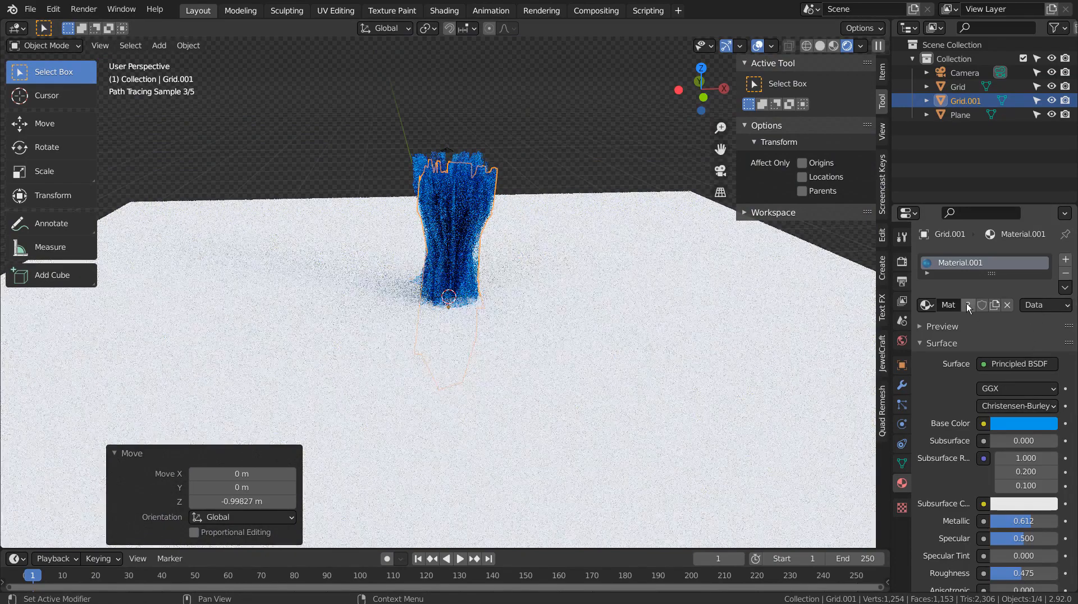
pyautogui.click(994, 305)
pyautogui.click(1025, 422)
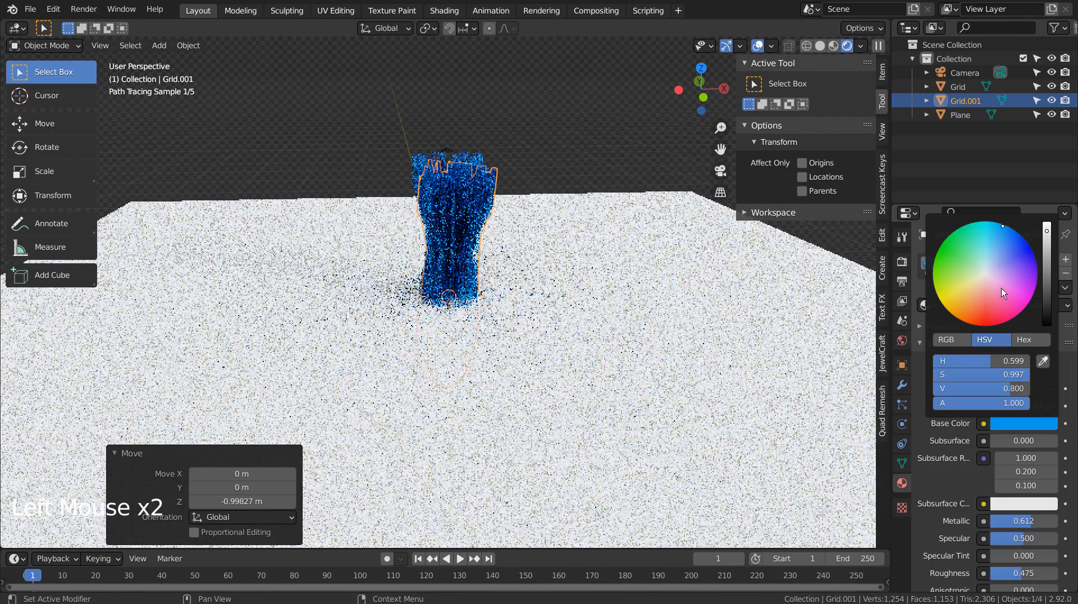
pyautogui.click(964, 287)
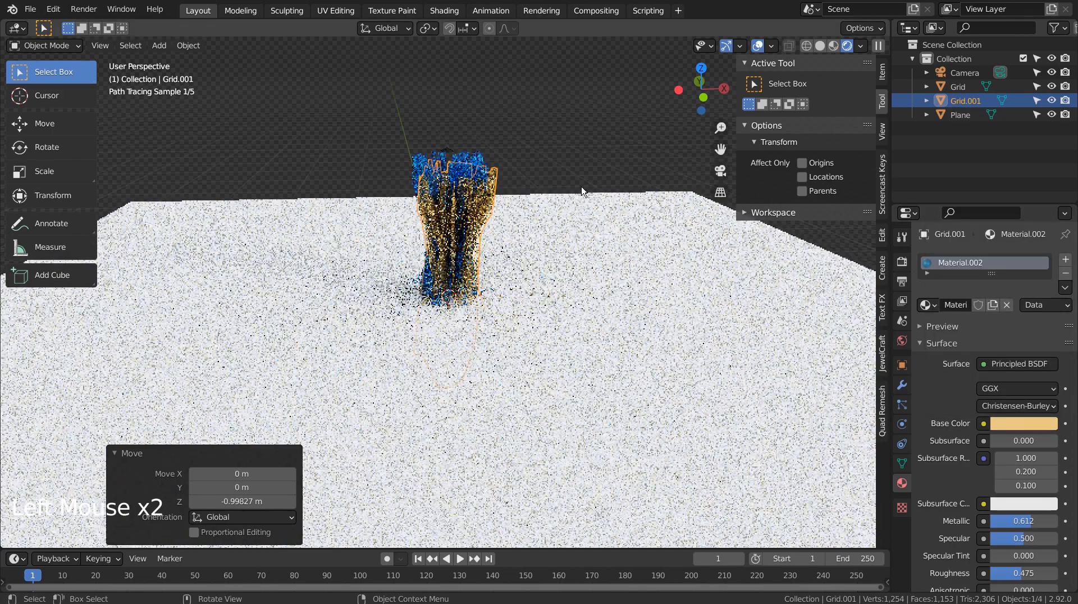
# Scale the rotated grid copy uniformly by about 1.154 while looking through the camera.
pyautogui.press('KP_0')
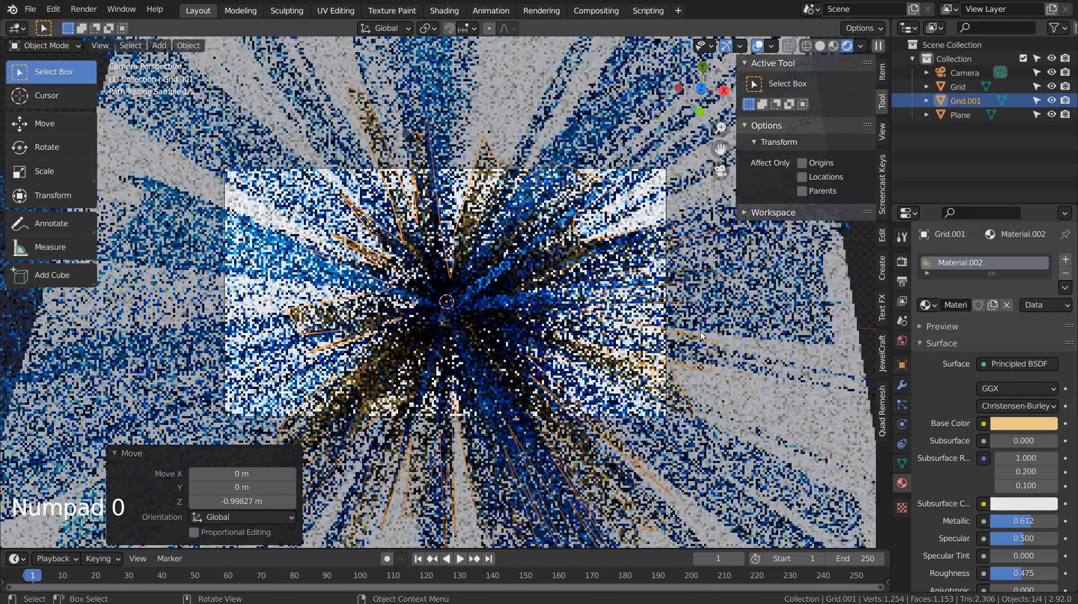
pyautogui.press('s')
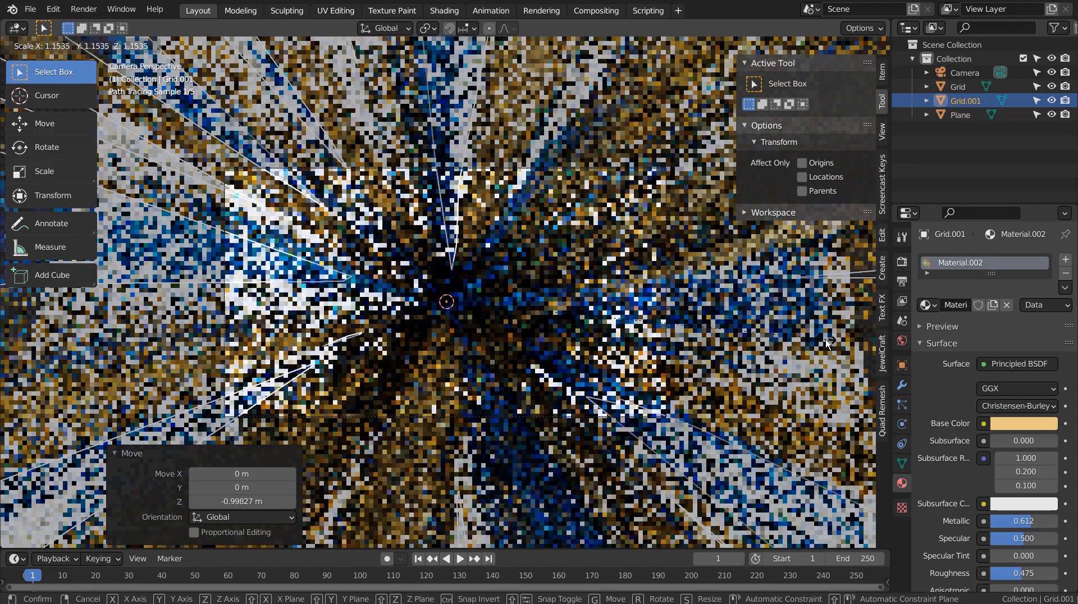
pyautogui.click(825, 339)
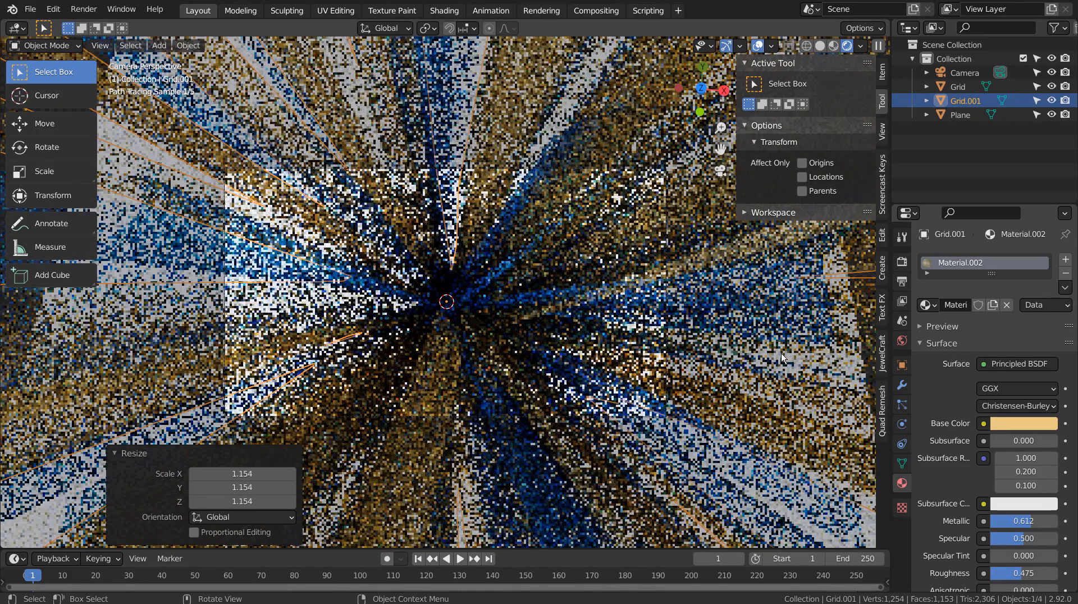
# Set the world background strength to 3.
pyautogui.click(902, 340)
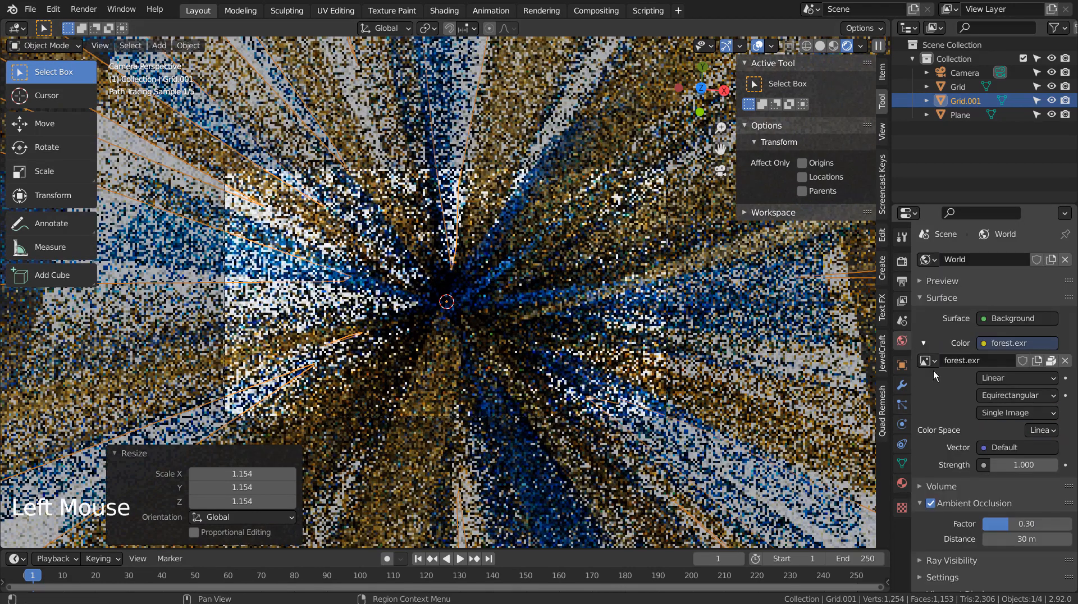
pyautogui.doubleClick(1014, 463)
pyautogui.press('Return')
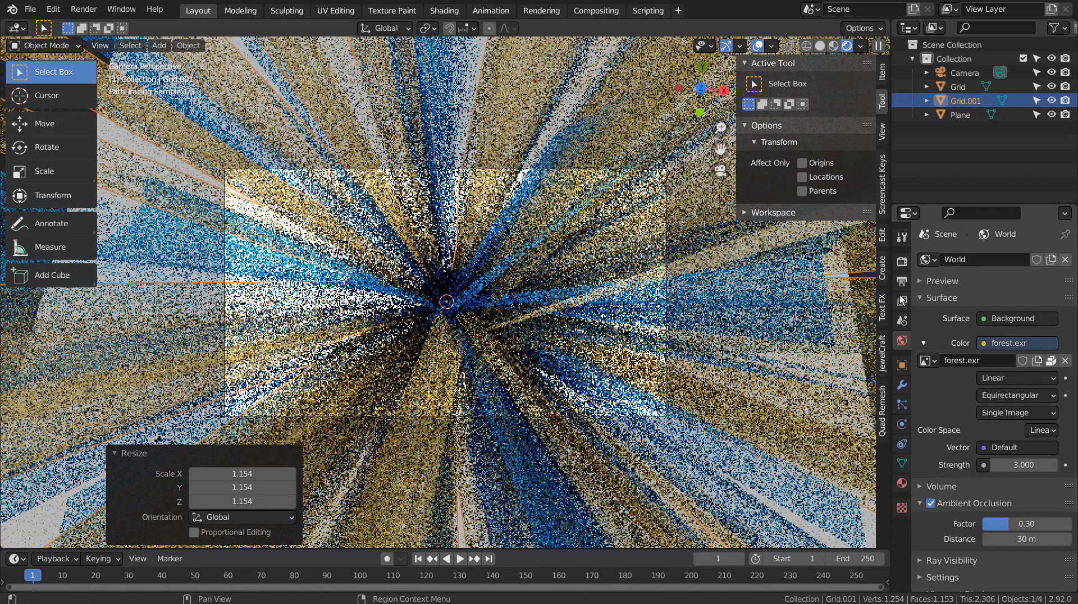
# Set the Cycles viewport samples to 12.
pyautogui.click(902, 263)
pyautogui.click(1025, 383)
pyautogui.write('12')
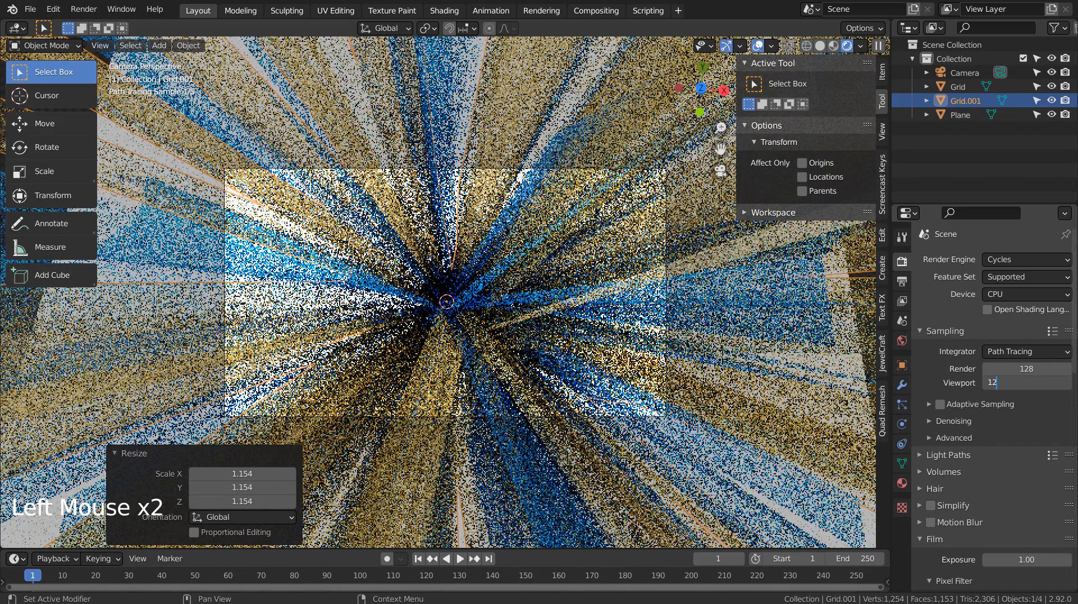
pyautogui.press('Return')
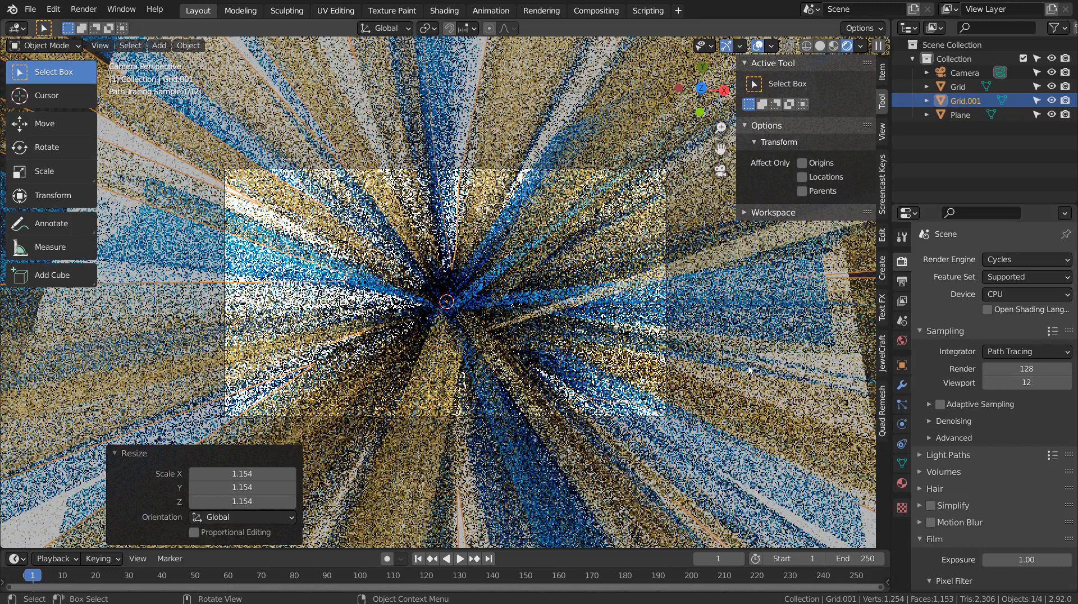
# Add a point light at the center of the spikes and raise it about 12.17 m along Z.
pyautogui.click(743, 403)
pyautogui.moveTo(744, 383); pyautogui.dragTo(749, 328, button='middle')
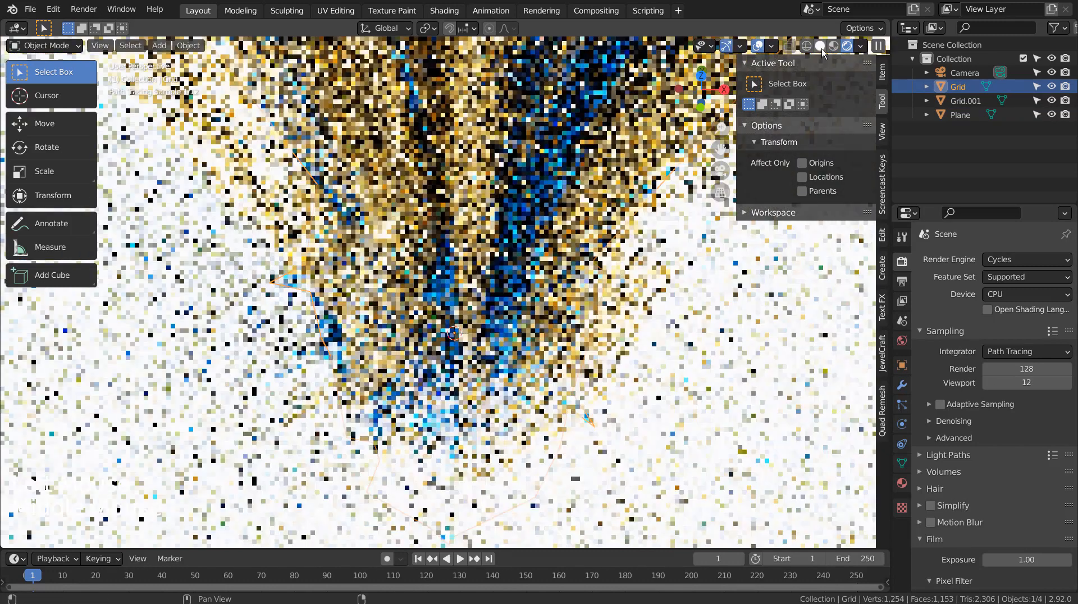
pyautogui.click(819, 46)
pyautogui.scroll(-5, 744, 221)
pyautogui.scroll(-9, 703, 299)
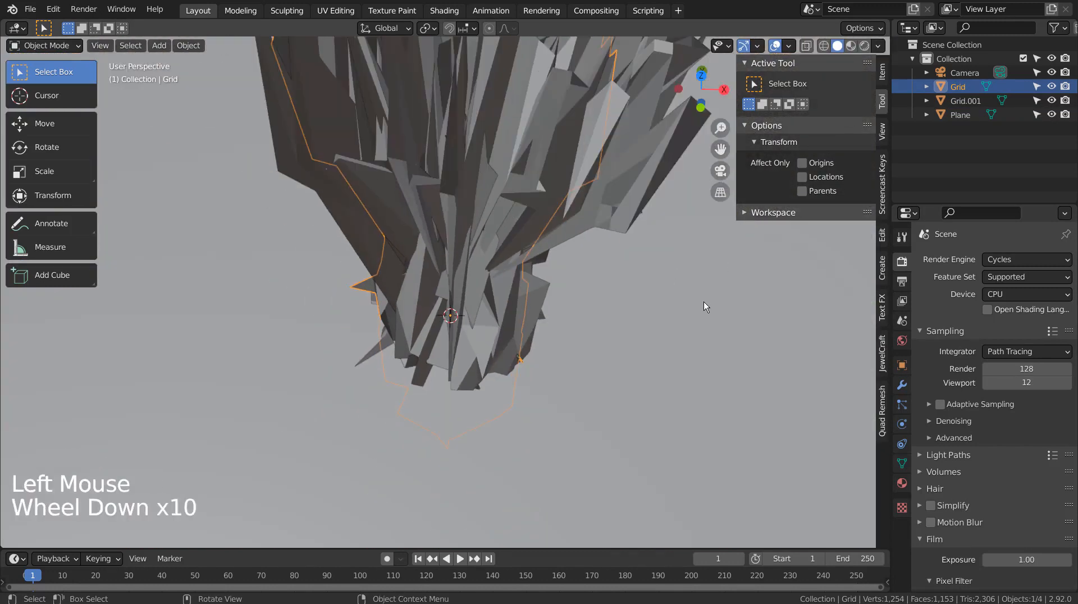
pyautogui.hotkey('shift', 'a')
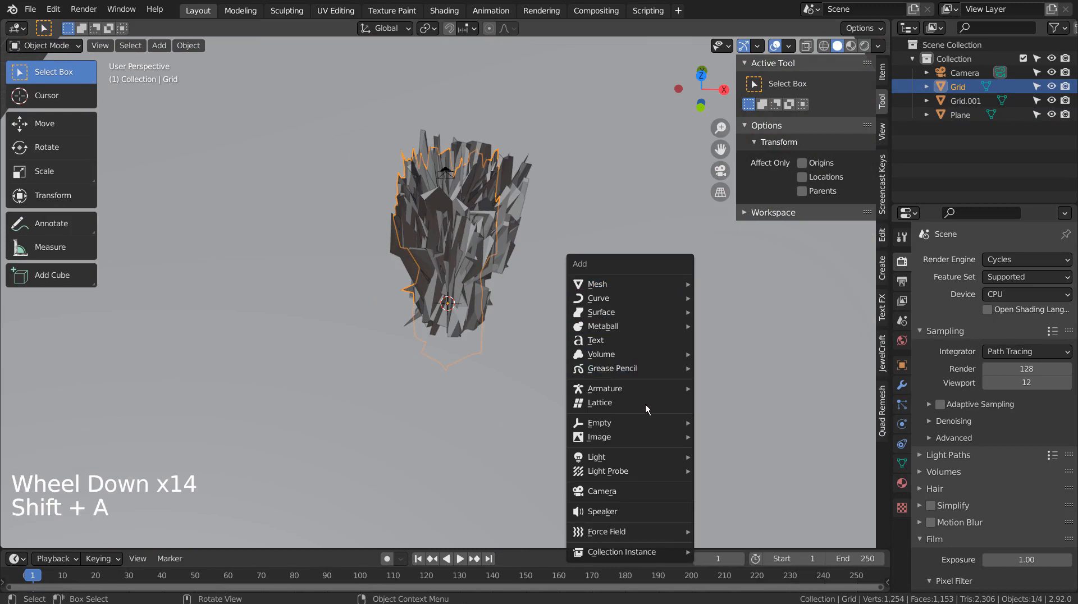
pyautogui.moveTo(645, 458)
pyautogui.click(745, 459)
pyautogui.press('g')
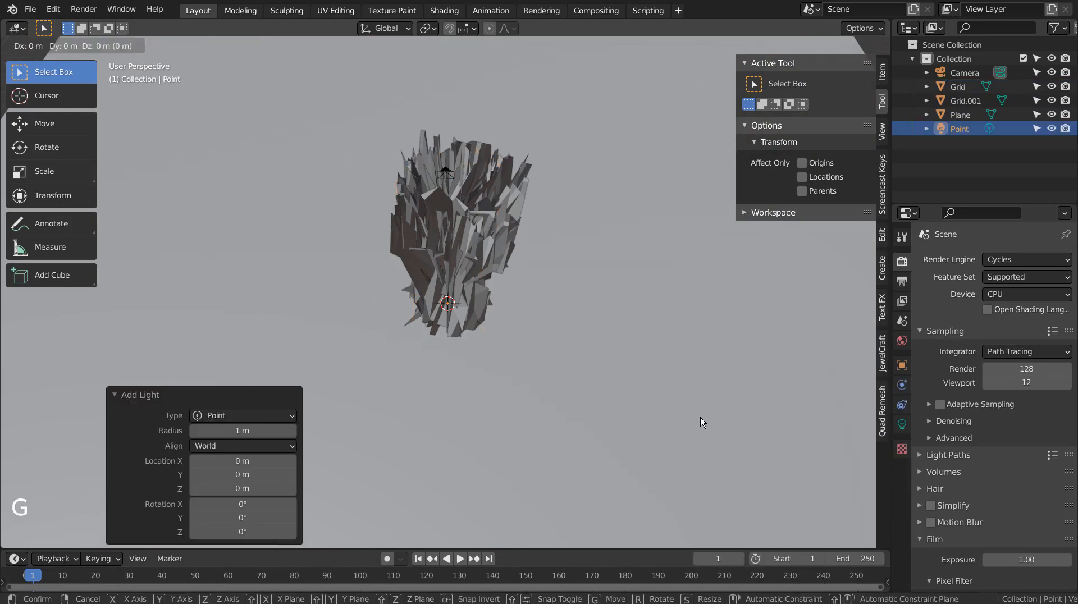
pyautogui.click(697, 301)
# Set the point light's power to 111 W and its color to light pink in the rendered camera view.
pyautogui.press('KP_0')
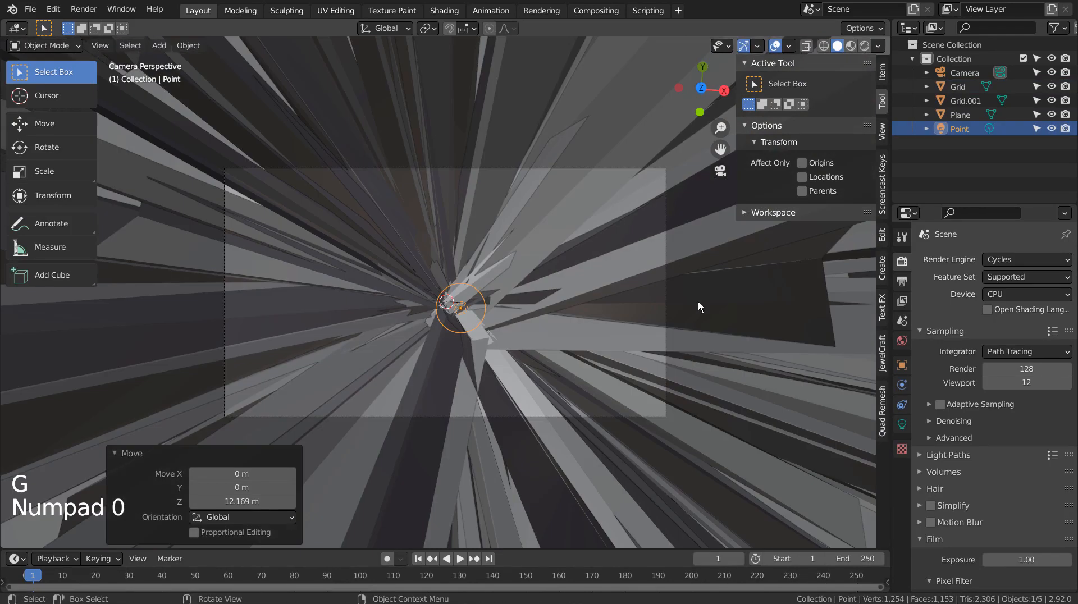
pyautogui.click(859, 45)
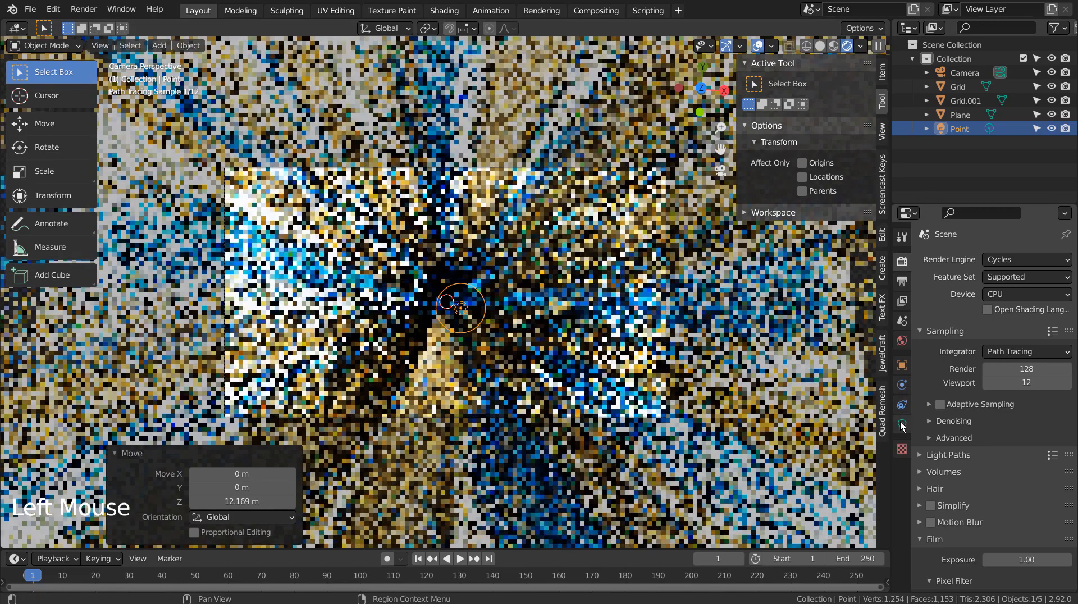
pyautogui.click(902, 425)
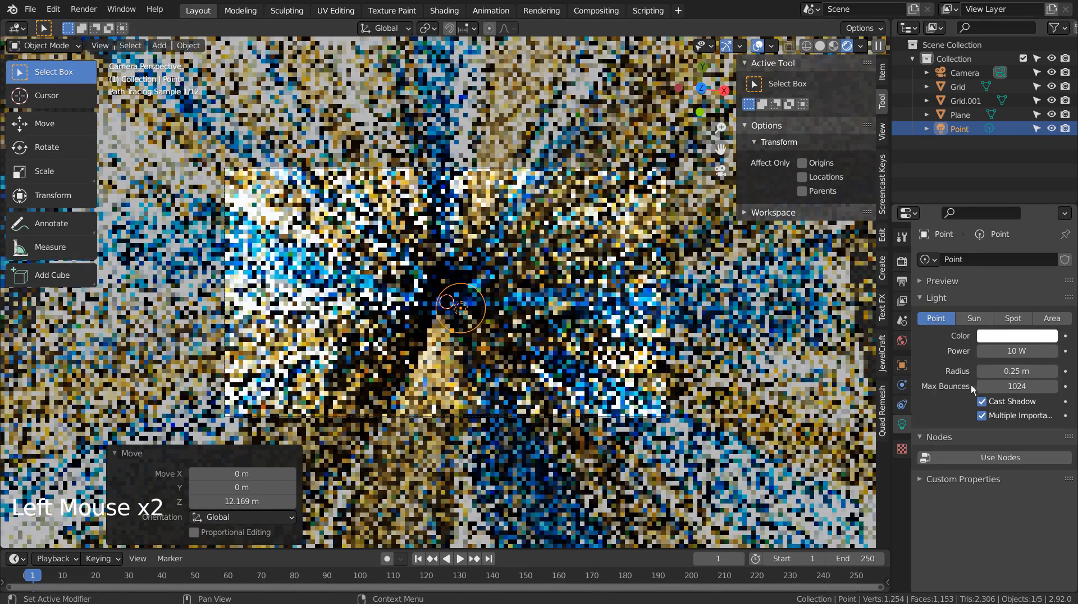
pyautogui.click(1016, 350)
pyautogui.write('111')
pyautogui.press('Return')
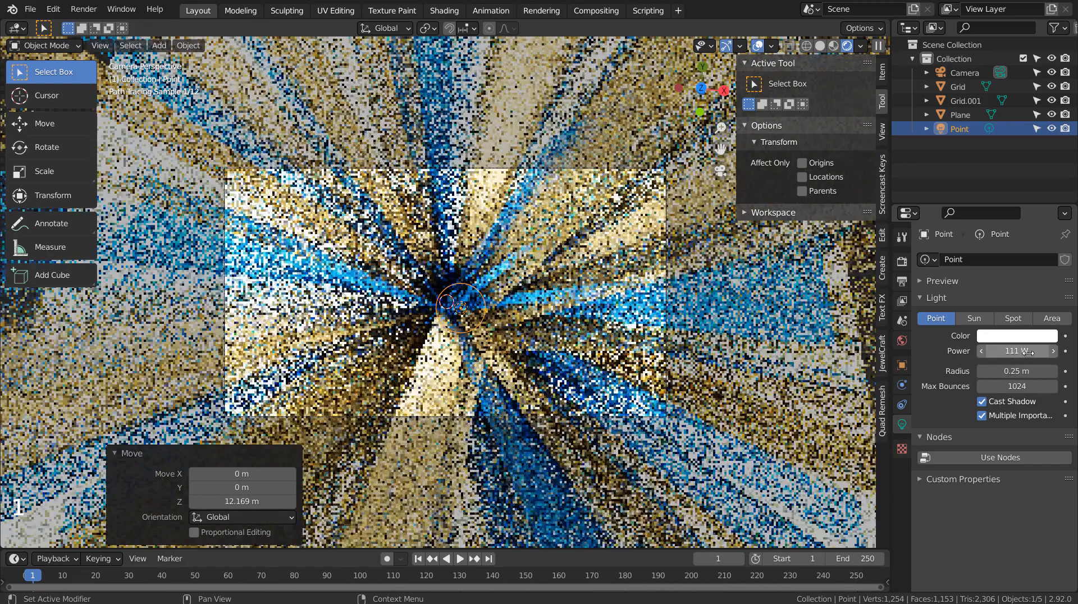
pyautogui.click(1013, 335)
pyautogui.click(1002, 226)
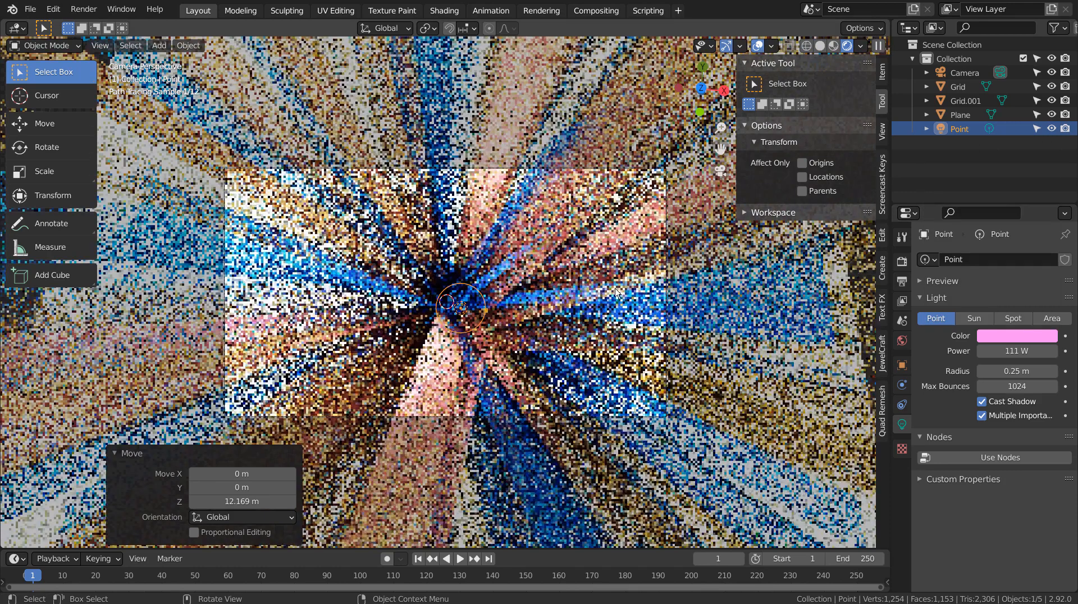
# Place two copies of the pink point light on opposite sides of the center and color the second one mint green.
pyautogui.hotkey('shift', 'd')
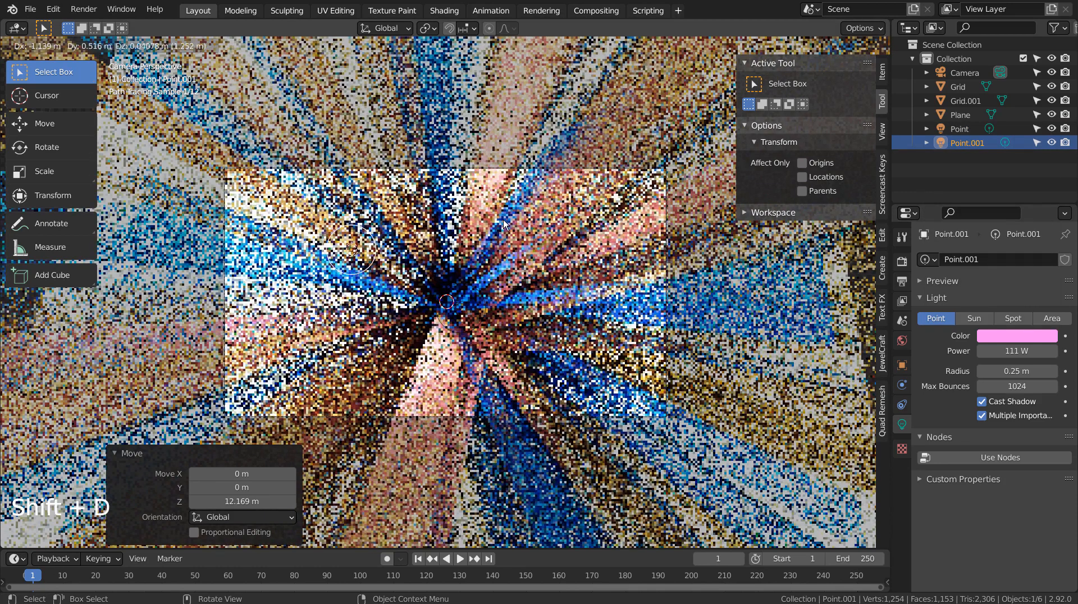
pyautogui.click(512, 225)
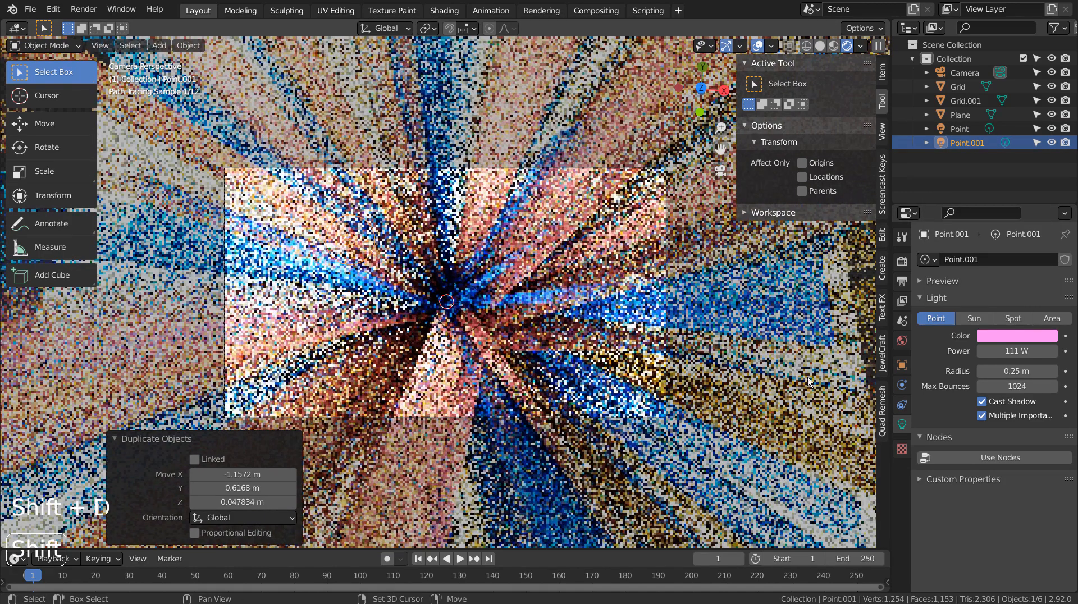
pyautogui.hotkey('shift', 'd')
pyautogui.click(588, 353)
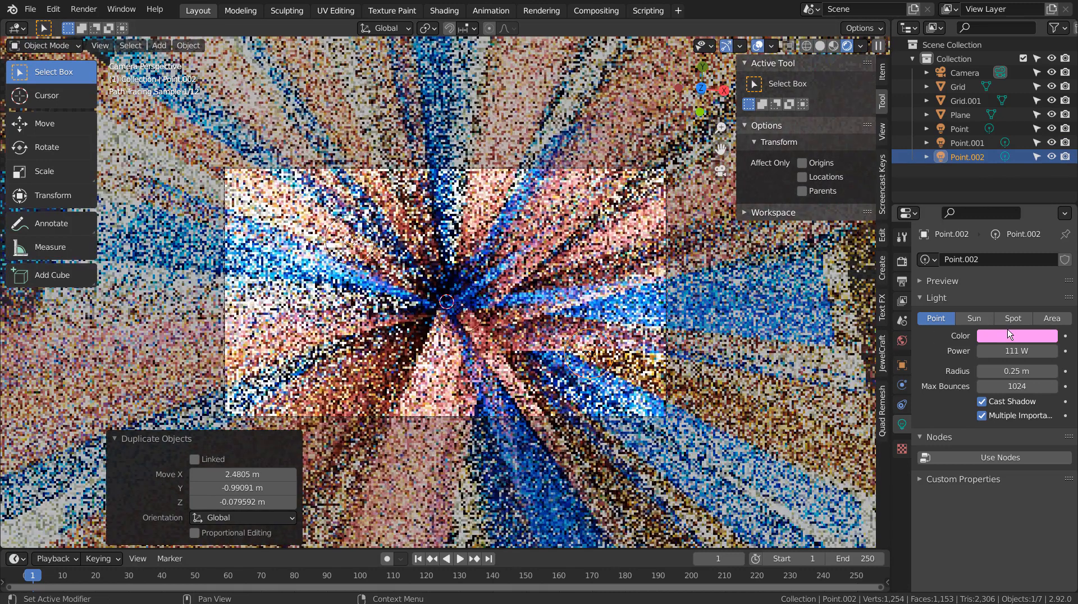
pyautogui.click(1013, 336)
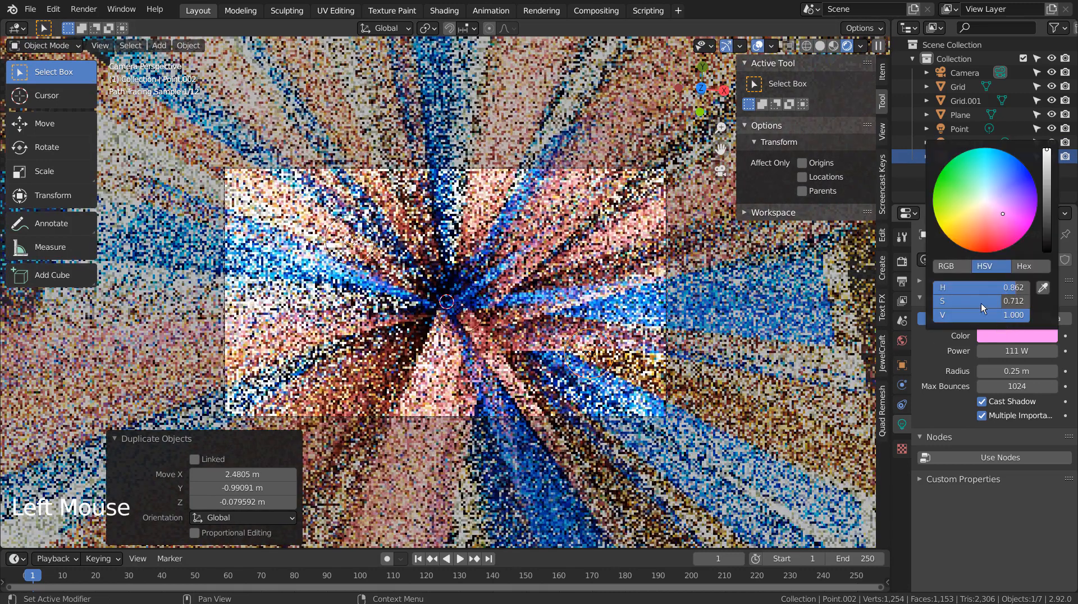
pyautogui.click(975, 185)
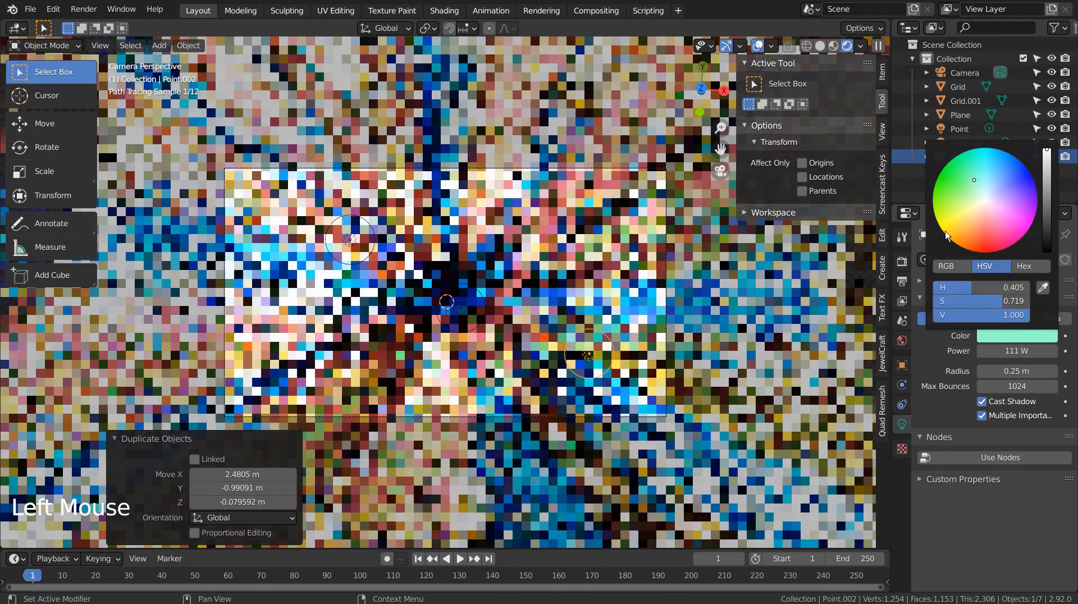
# Duplicate the mint green light about 2.54 m along negative X and color the copy orange.
pyautogui.hotkey('shift', 'd')
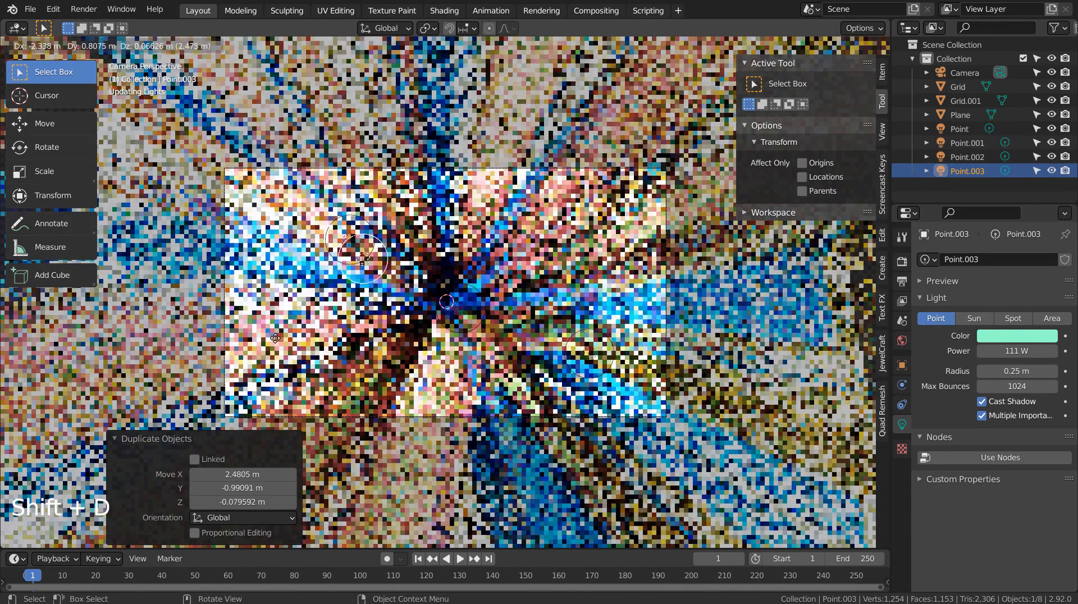
pyautogui.click(384, 403)
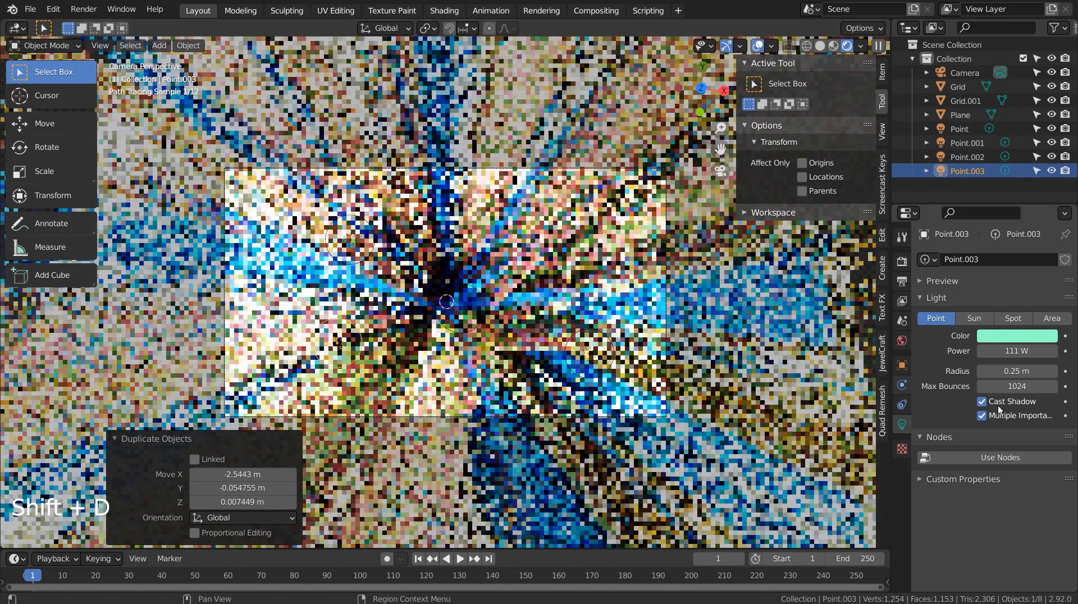
pyautogui.click(995, 334)
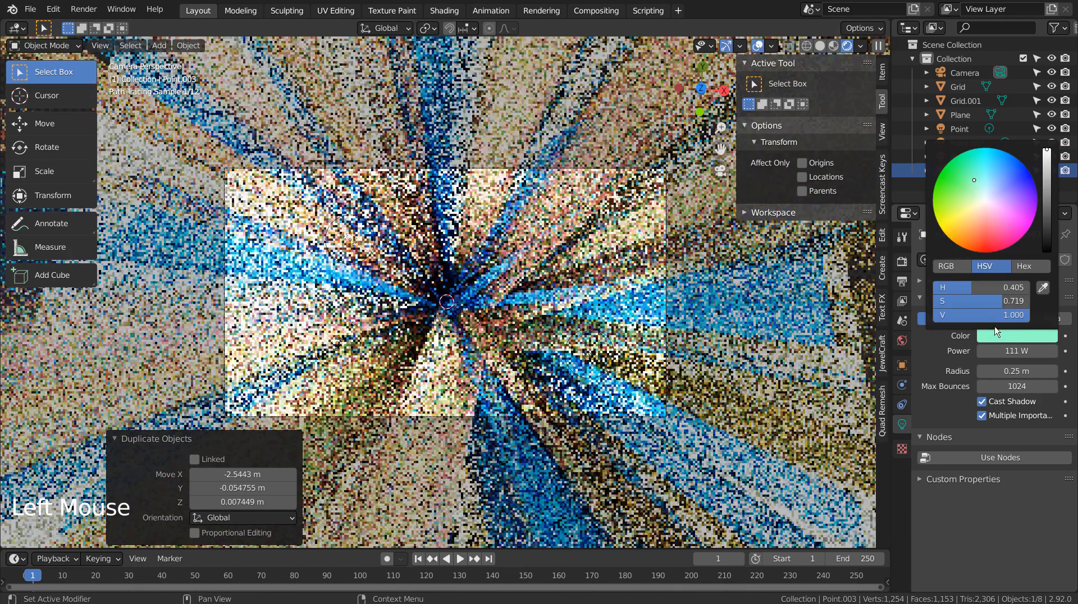
pyautogui.click(965, 227)
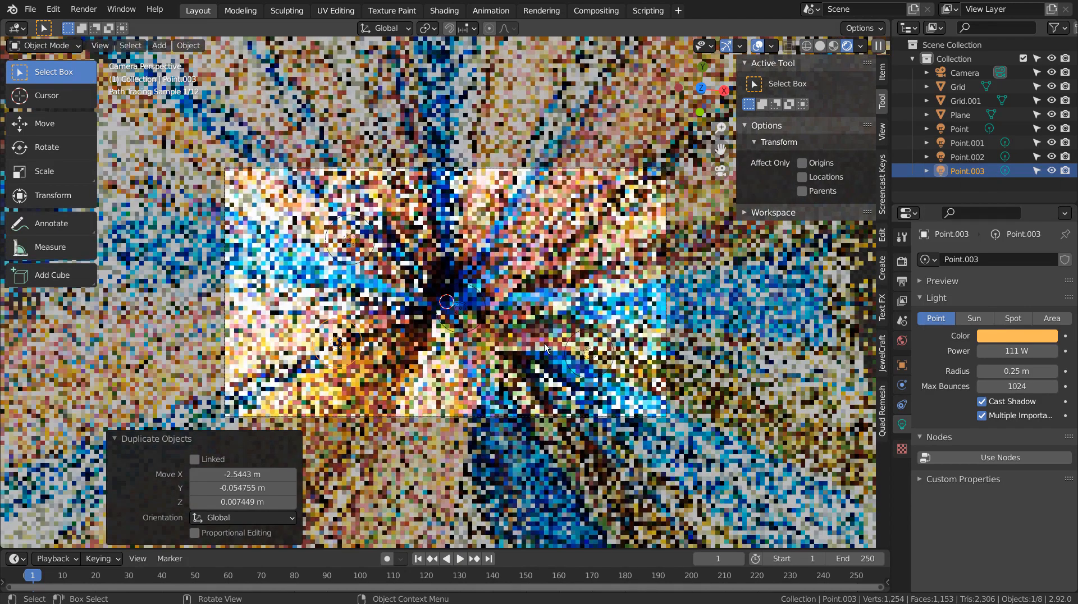
# Duplicate the orange light to the center of the camera view and lower the copy about 4.57 m along Z.
pyautogui.hotkey('shift', 'd')
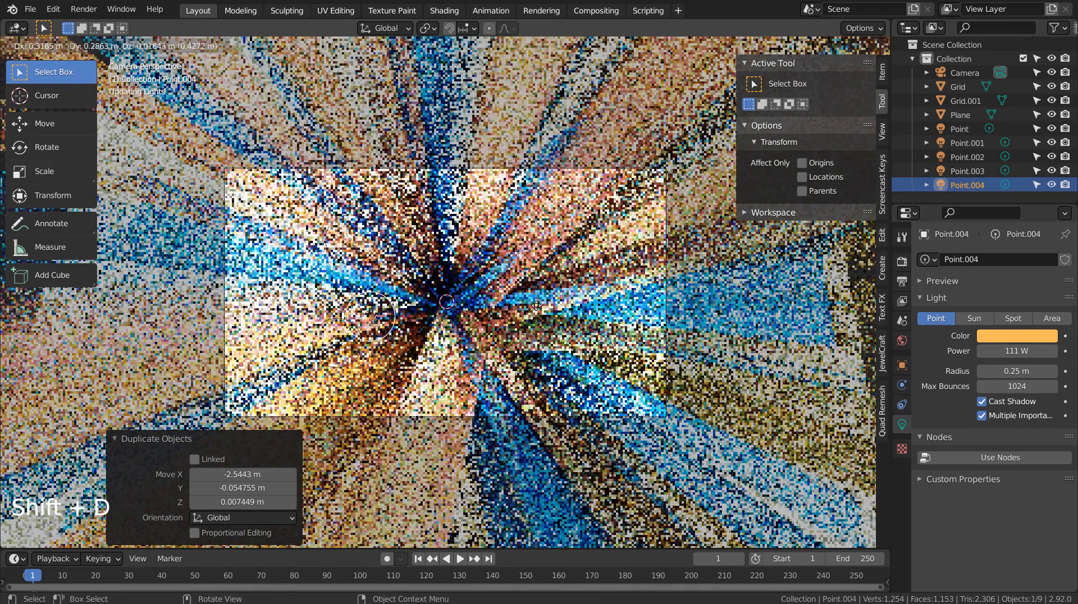
pyautogui.click(610, 294)
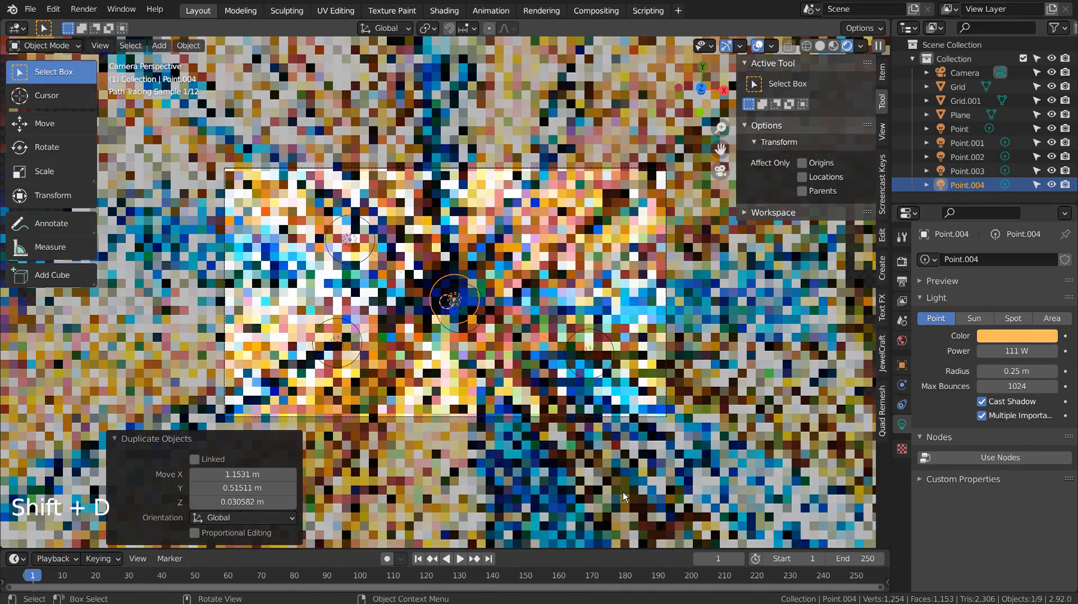
pyautogui.moveTo(783, 264); pyautogui.dragTo(800, 111, button='middle')
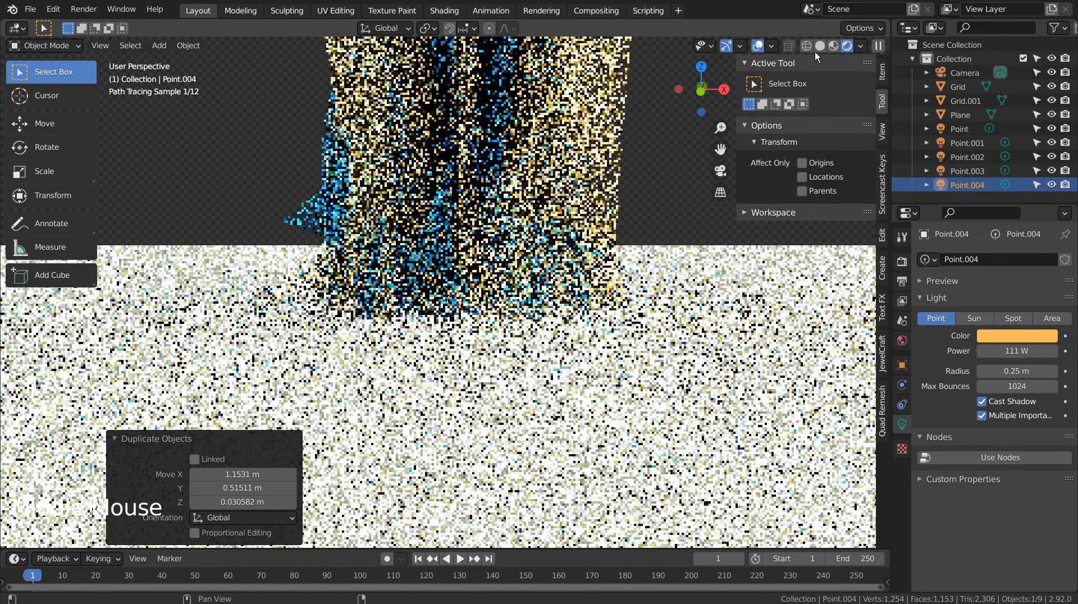
pyautogui.click(820, 45)
pyautogui.scroll(-7, 653, 295)
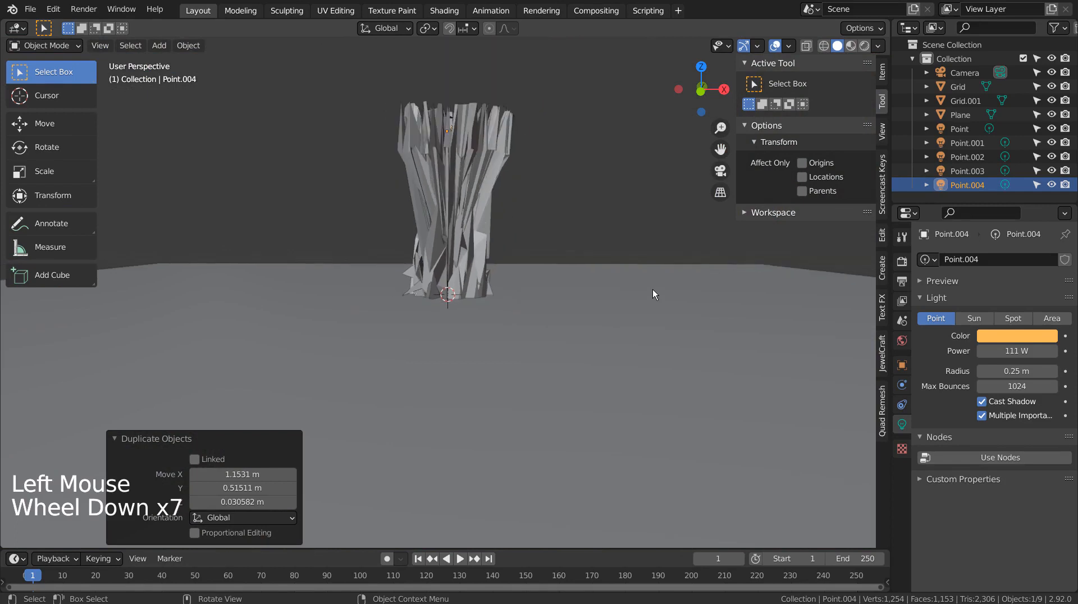
pyautogui.press('g')
pyautogui.press('z')
pyautogui.click(658, 359)
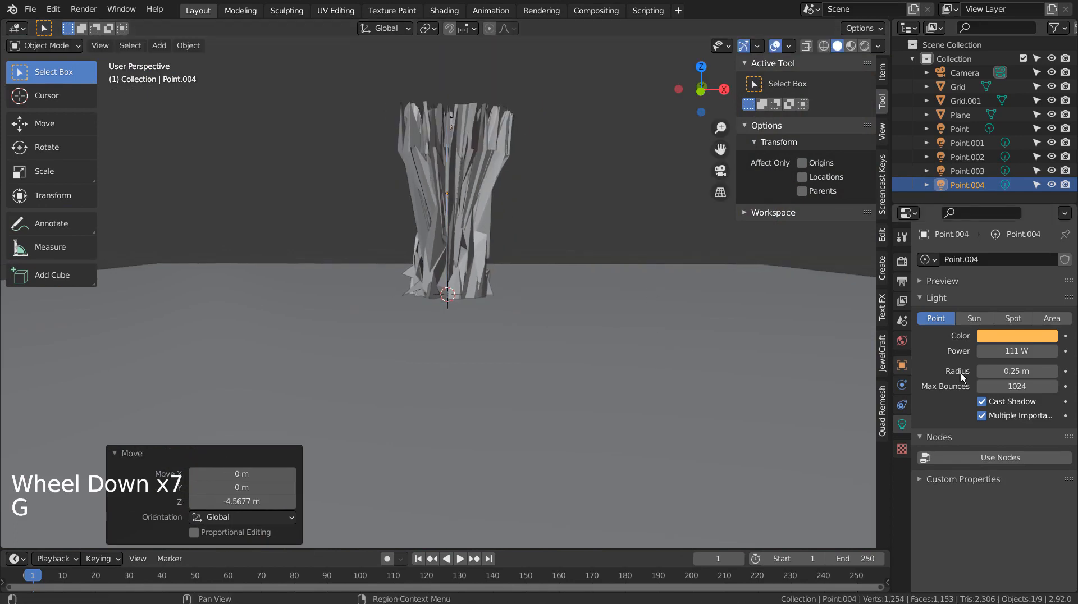
# Set the lowered center light's power to 11111 W and its color to a pale bluish white in the rendered camera view.
pyautogui.click(1012, 335)
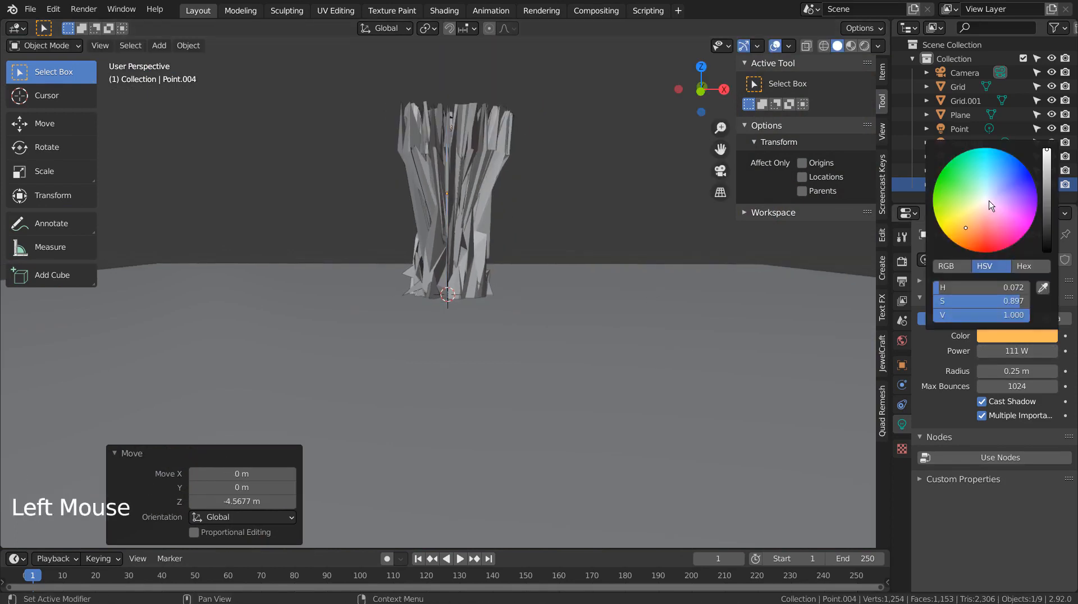
pyautogui.click(991, 206)
pyautogui.press('KP_0')
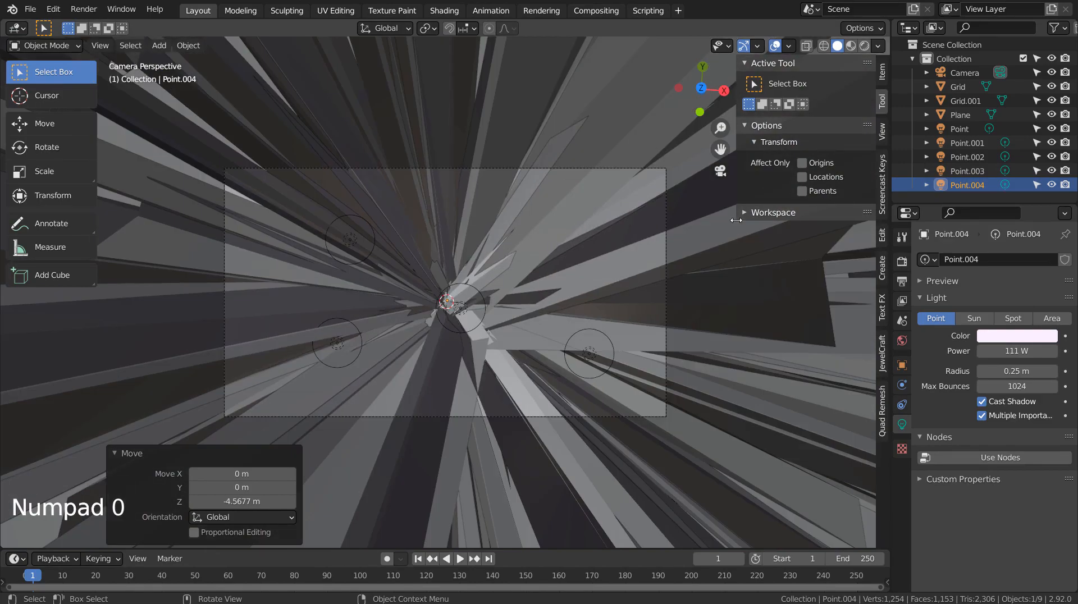
pyautogui.click(864, 45)
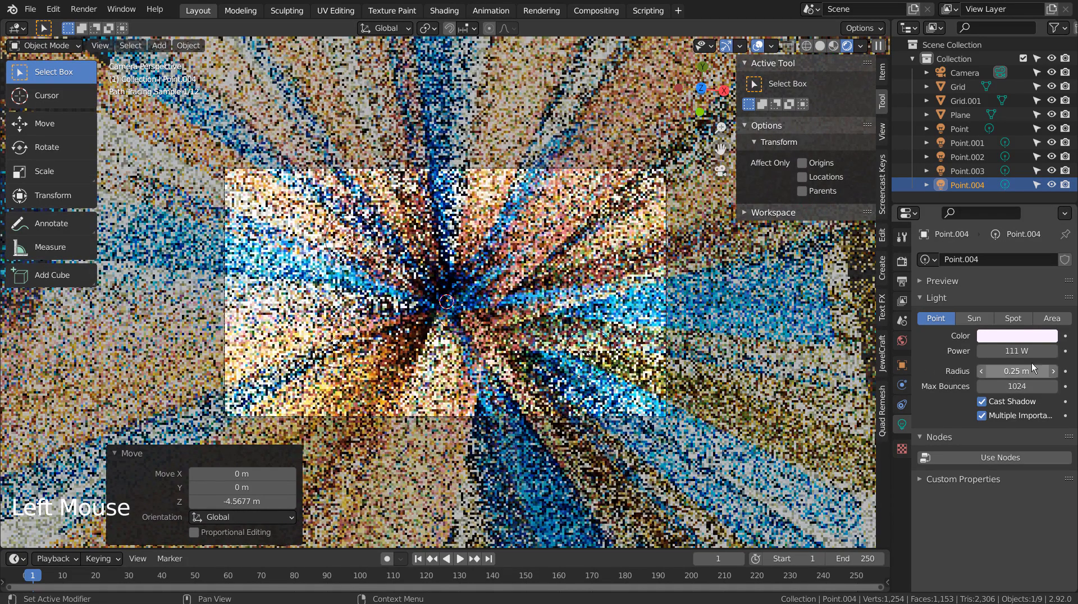
pyautogui.click(1020, 351)
pyautogui.write('11111')
pyautogui.press('Return')
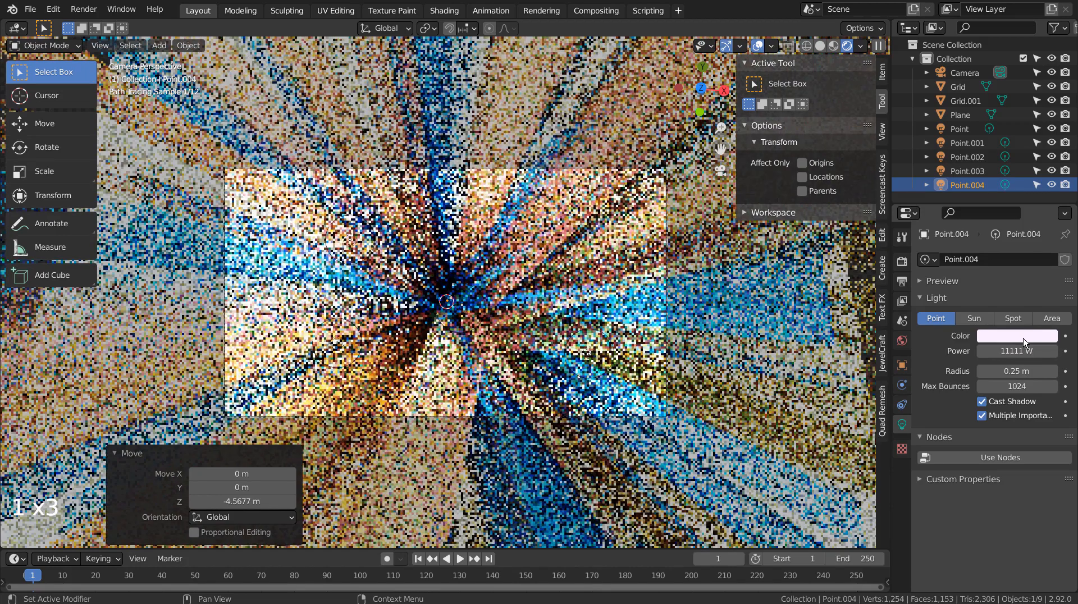
pyautogui.click(1011, 336)
pyautogui.moveTo(972, 234); pyautogui.dragTo(989, 198)
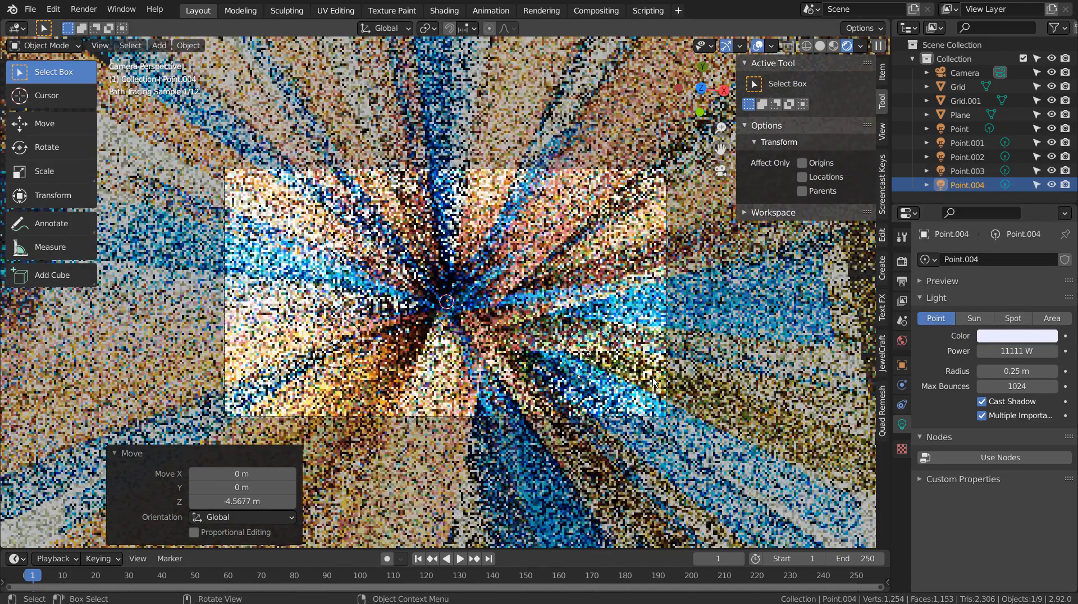
# Try to lower the pale center light about 571.54 m along Z, and undo its latest vertical moves in front view.
pyautogui.press('g')
pyautogui.press('z')
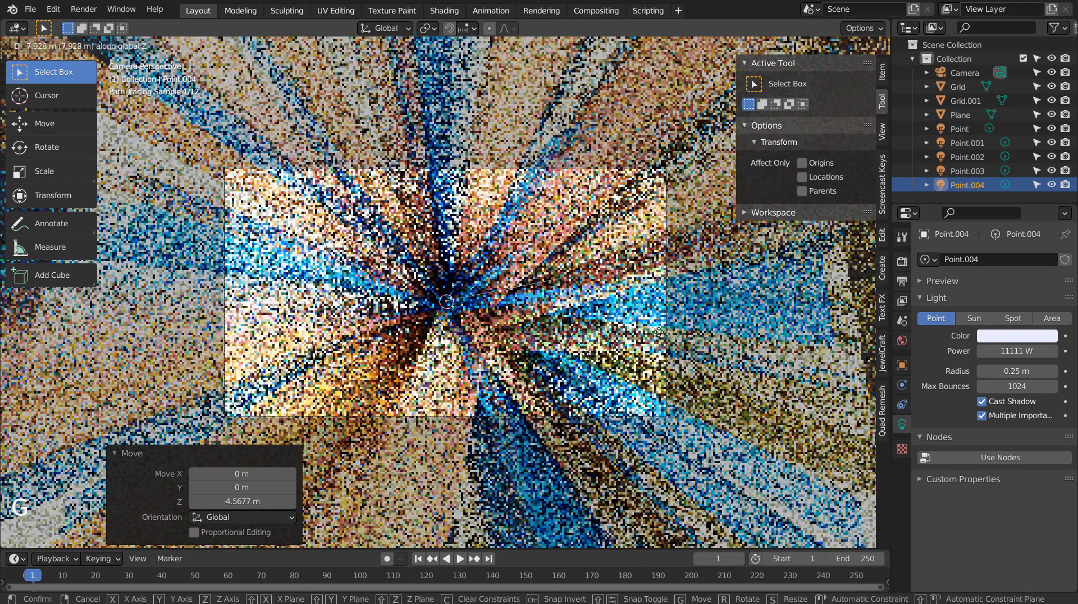
pyautogui.click(658, 147)
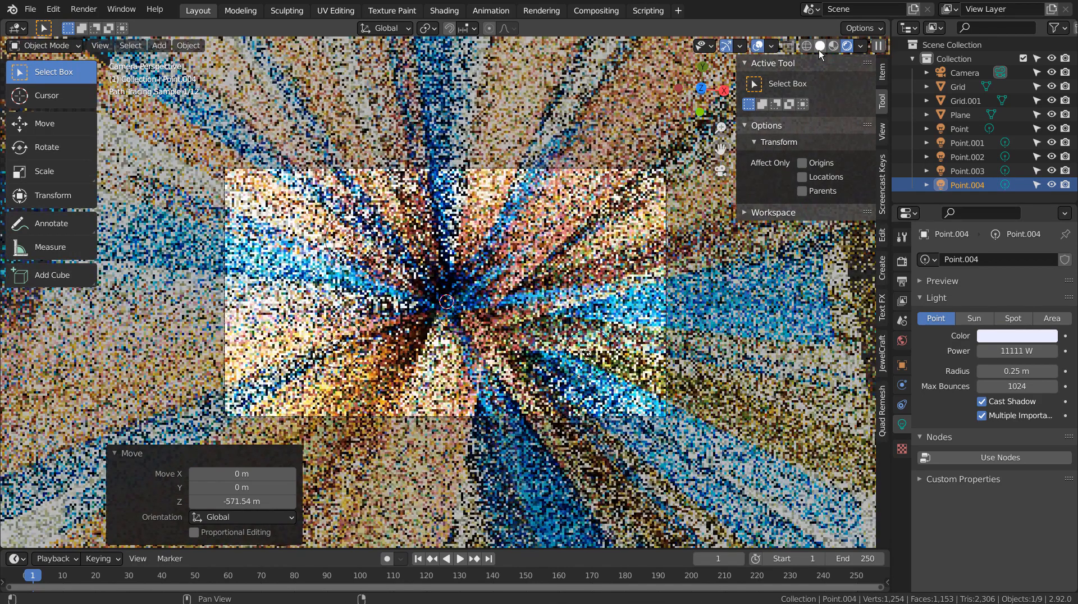
pyautogui.click(819, 50)
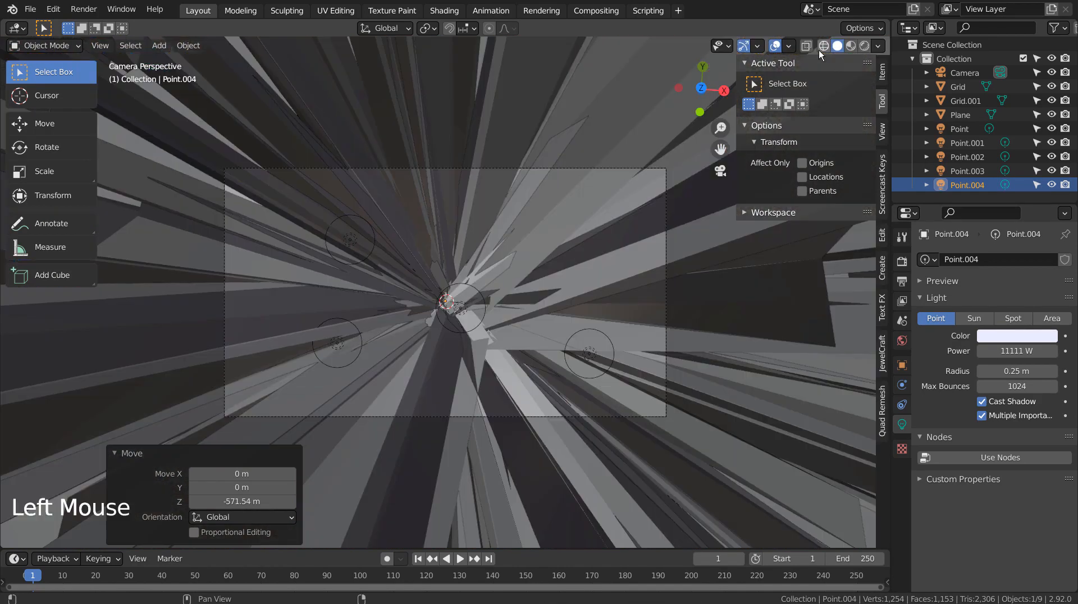
pyautogui.press('KP_1')
pyautogui.press('g')
pyautogui.press('z')
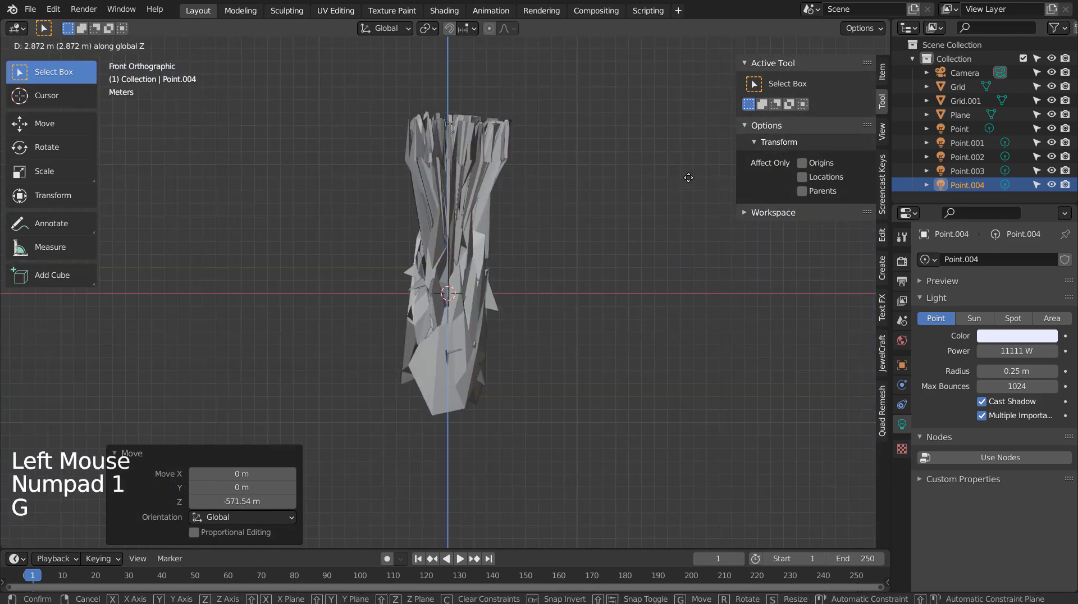
pyautogui.click(673, 321)
pyautogui.hotkey('ctrl', 'z')
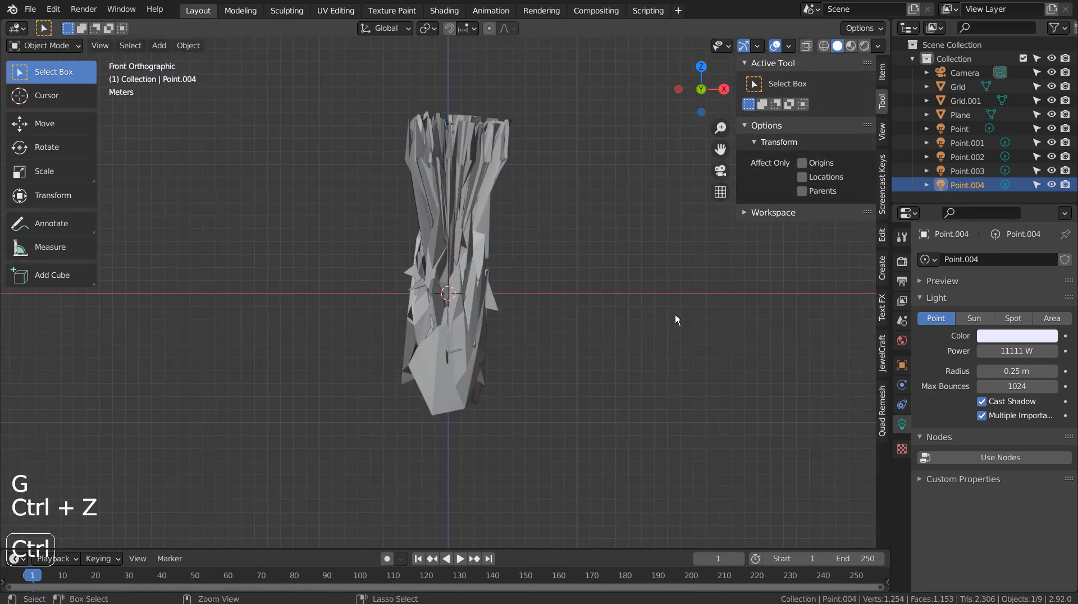
pyautogui.hotkey('ctrl', 'z')
# Raise the pale center light about 2.52 m along Z and check it in the rendered camera view.
pyautogui.press('g')
pyautogui.press('z')
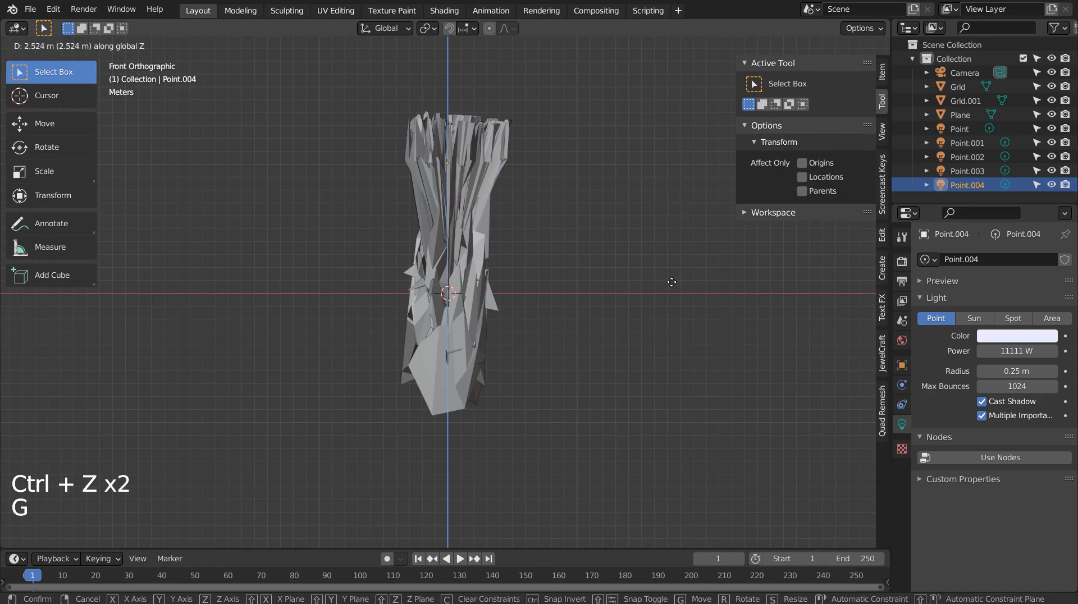
pyautogui.click(671, 279)
pyautogui.press('KP_0')
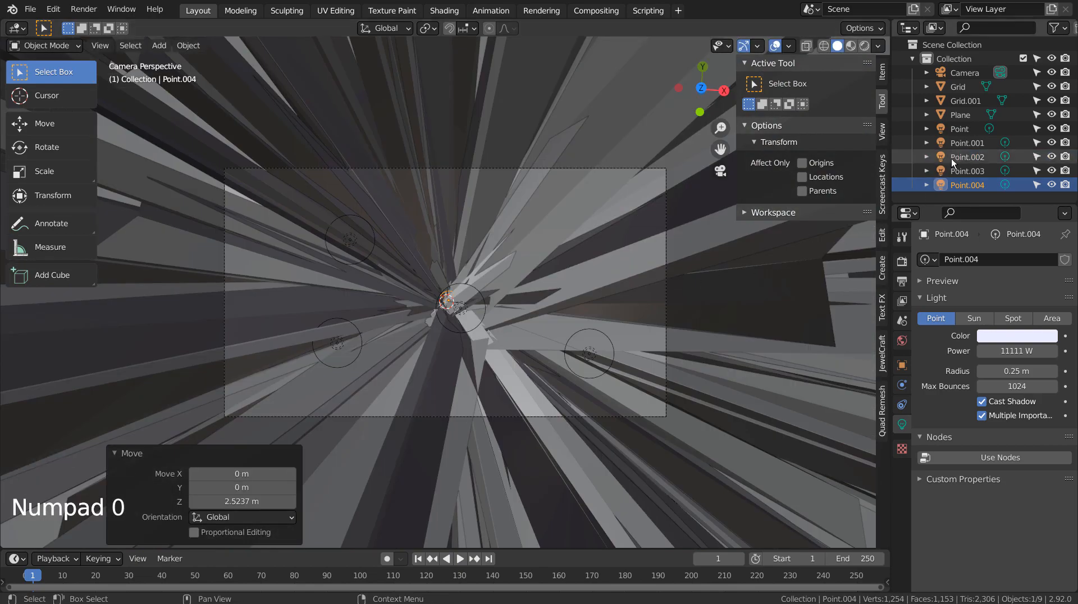
pyautogui.click(863, 47)
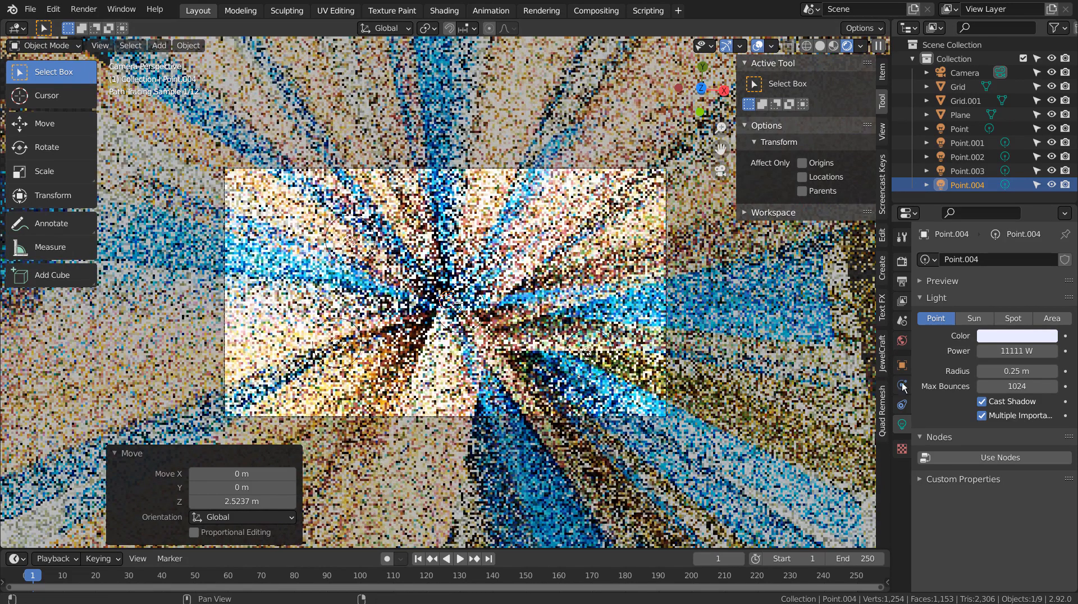
# Set the material of Grid.001 to roughness 0.194, metallic 0.769 and alpha 0.446.
pyautogui.click(883, 443)
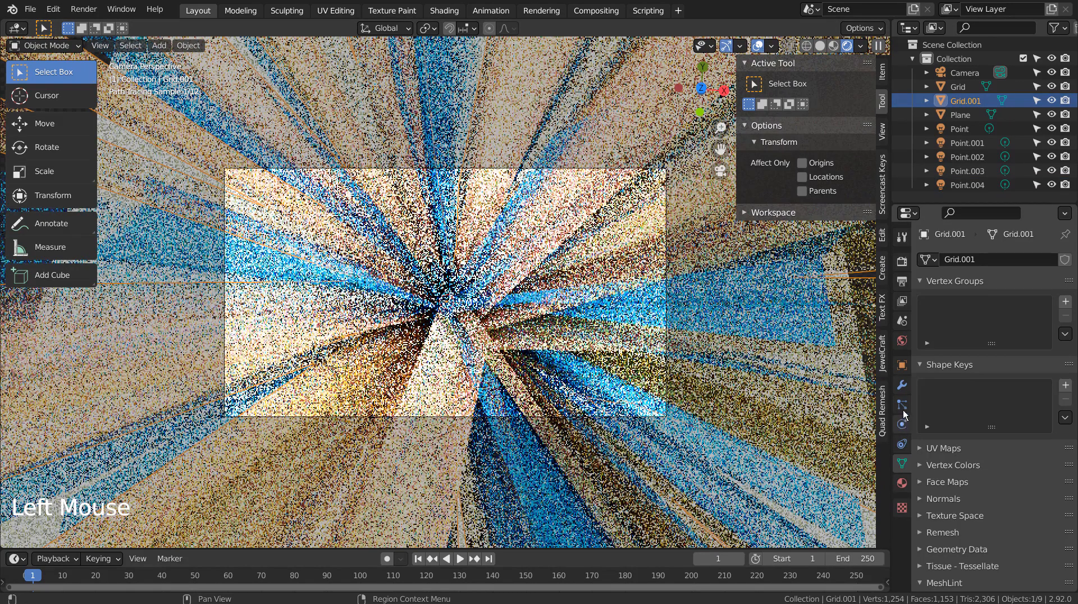
pyautogui.click(902, 385)
pyautogui.click(902, 483)
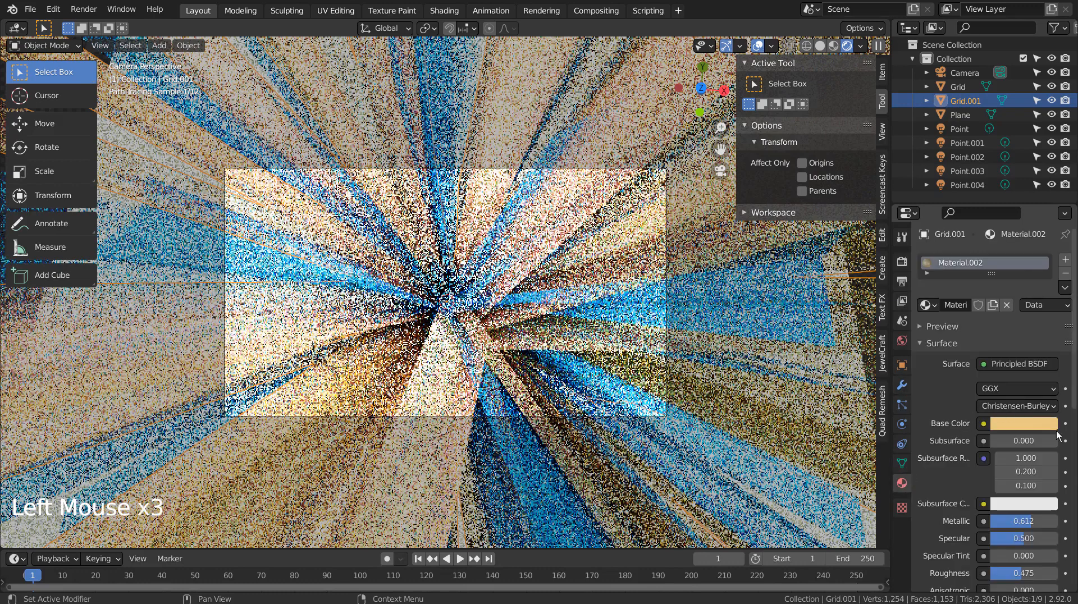
pyautogui.scroll(-3, 1054, 481)
pyautogui.scroll(-2, 1054, 482)
pyautogui.moveTo(1035, 461); pyautogui.dragTo(1014, 461)
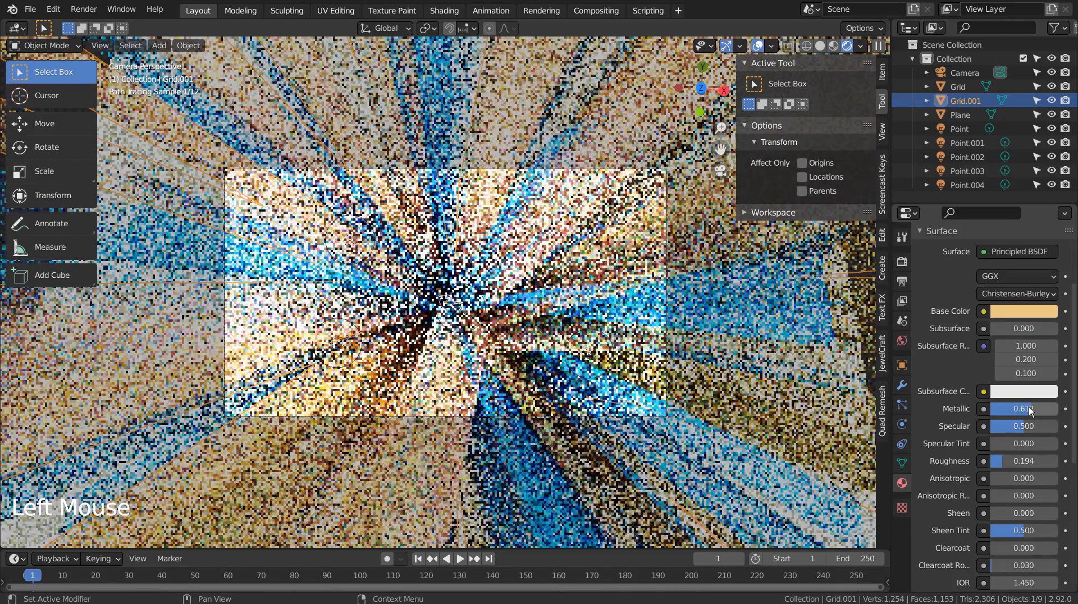
pyautogui.moveTo(1031, 410); pyautogui.dragTo(1051, 410)
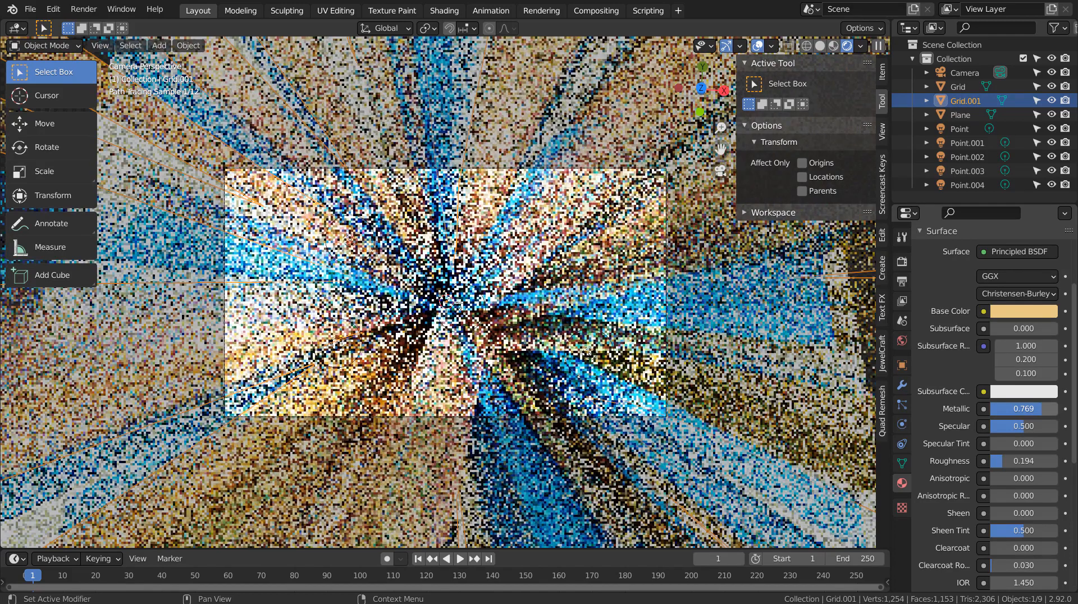
pyautogui.scroll(-8, 1043, 409)
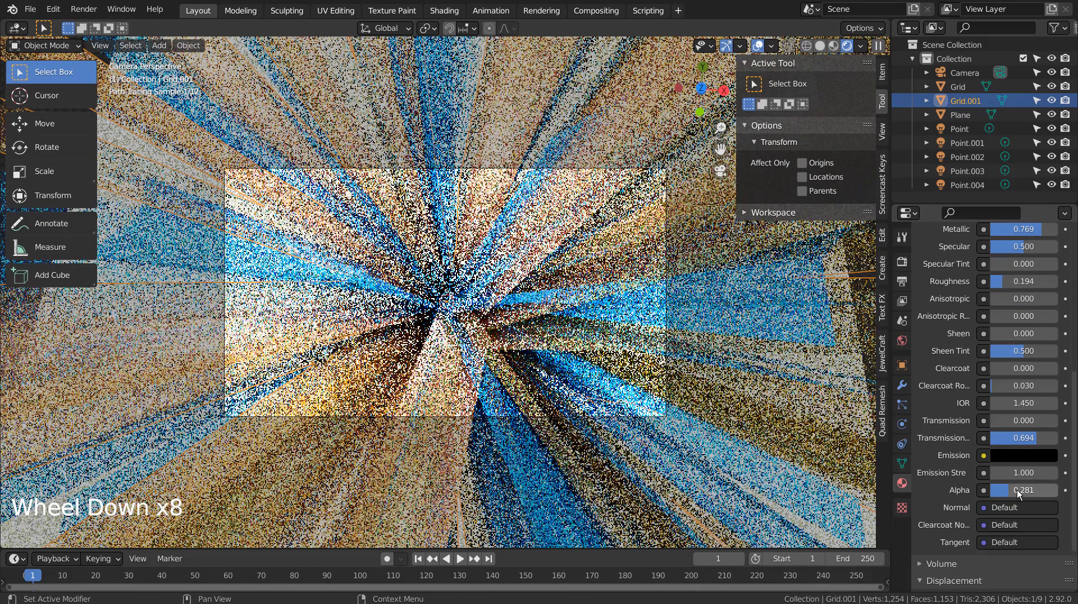
pyautogui.moveTo(1011, 490); pyautogui.dragTo(1021, 490)
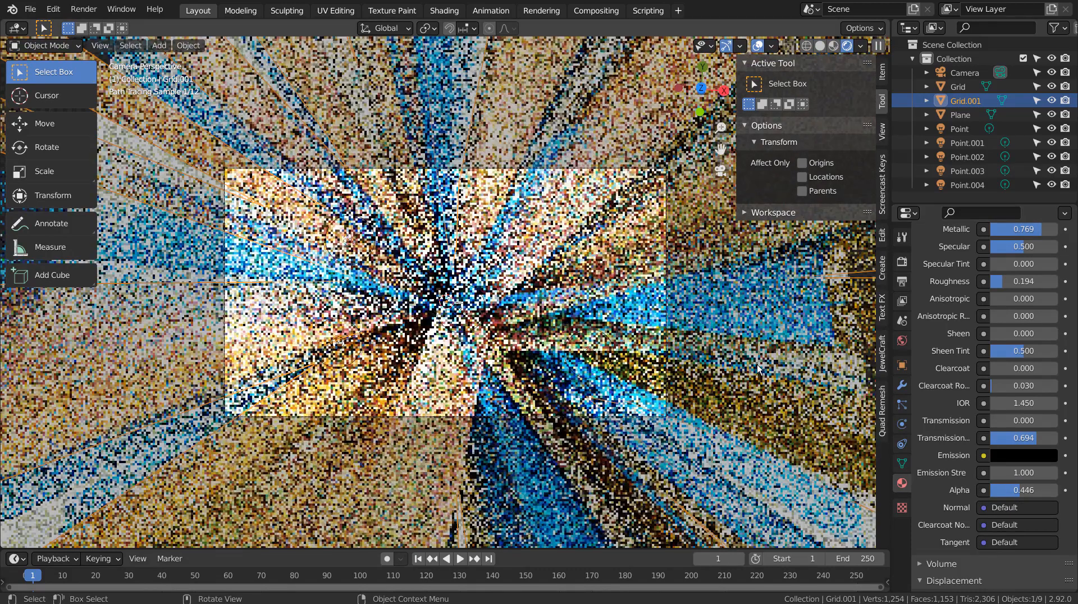
# Show the camera view as wireframe with nothing selected and save the file.
pyautogui.click(808, 45)
pyautogui.click(812, 352)
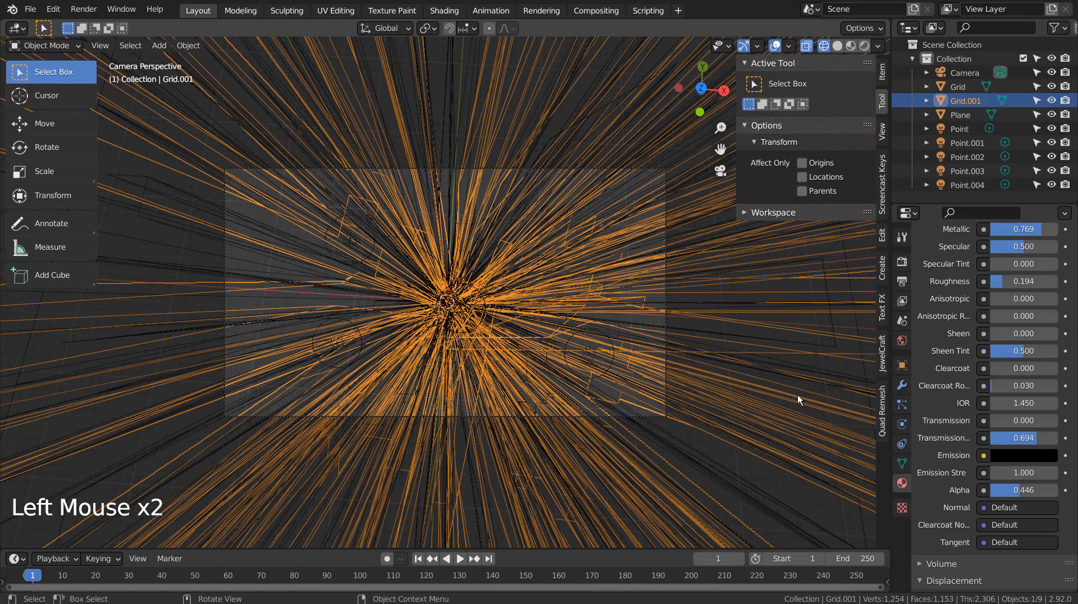
pyautogui.click(800, 517)
pyautogui.click(834, 461)
pyautogui.click(860, 519)
pyautogui.click(871, 520)
pyautogui.hotkey('alt', 'a')
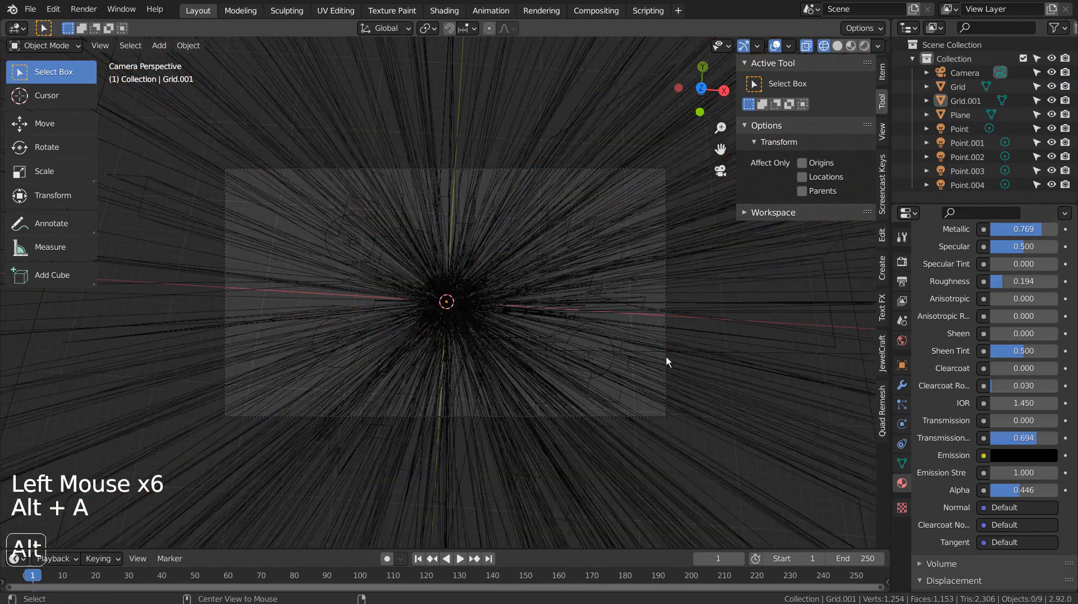
pyautogui.hotkey('ctrl', 's')
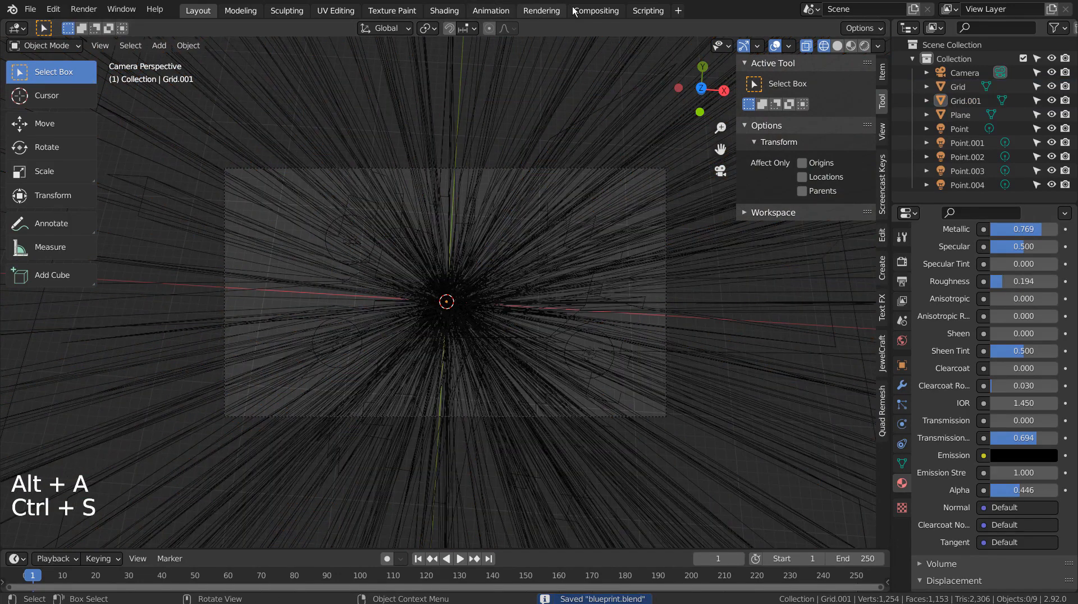
# Set the path tracing samples to 32 for render and 1 for viewport, and save the file.
pyautogui.click(595, 10)
pyautogui.click(198, 10)
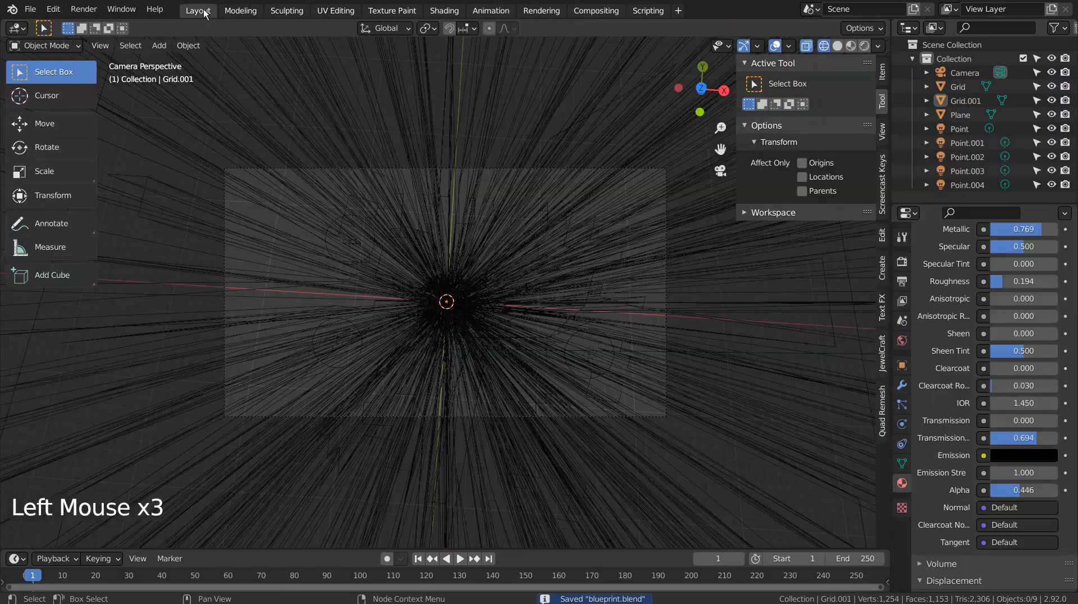
pyautogui.click(901, 262)
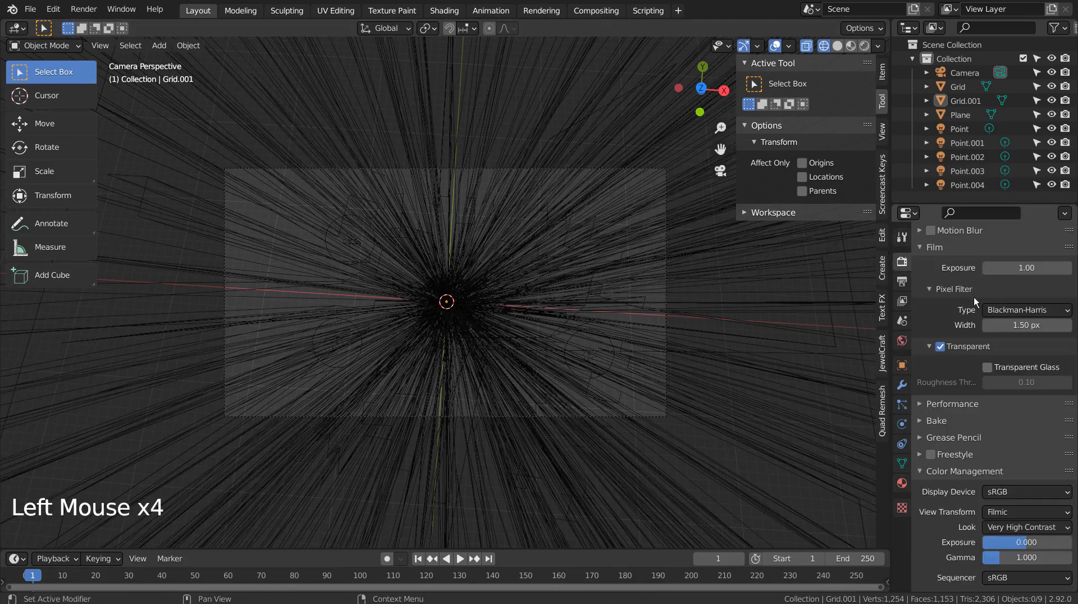
pyautogui.scroll(11, 1031, 400)
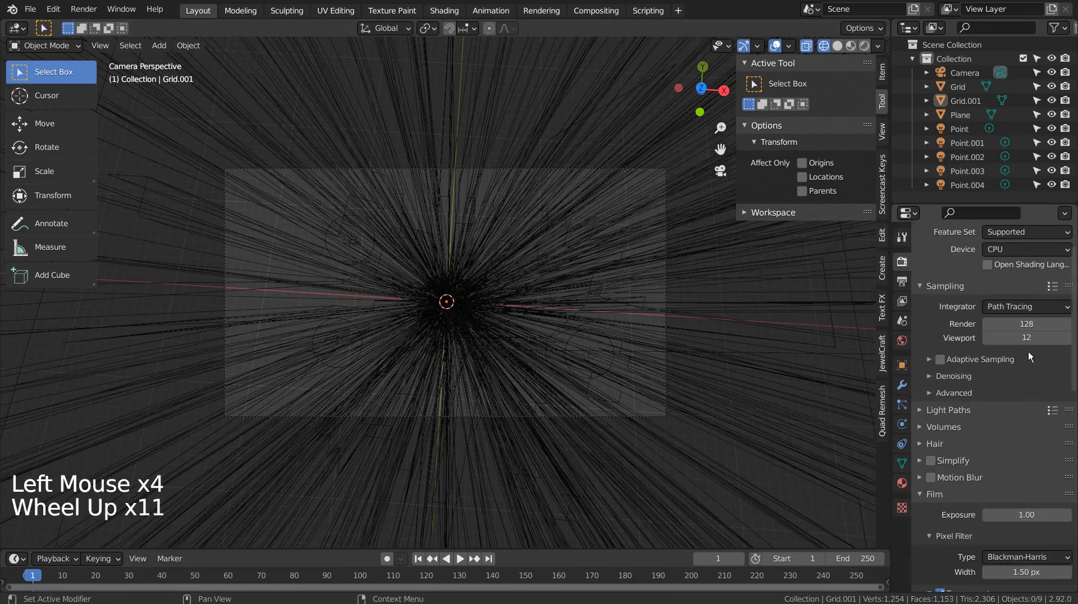
pyautogui.click(1036, 325)
pyautogui.write('32')
pyautogui.press('Return')
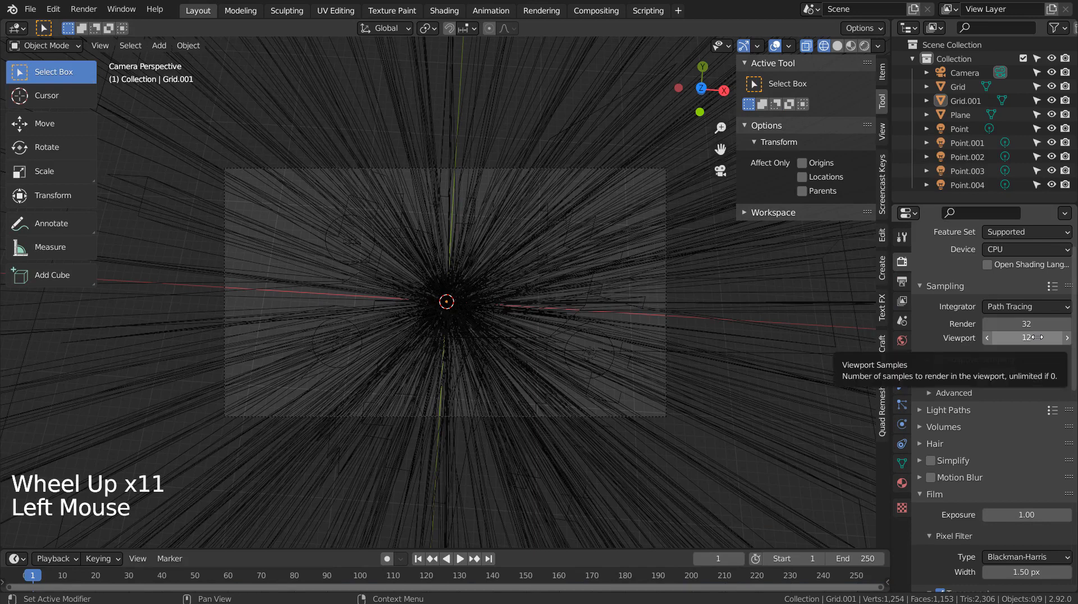
pyautogui.click(1037, 337)
pyautogui.write('1')
pyautogui.press('Return')
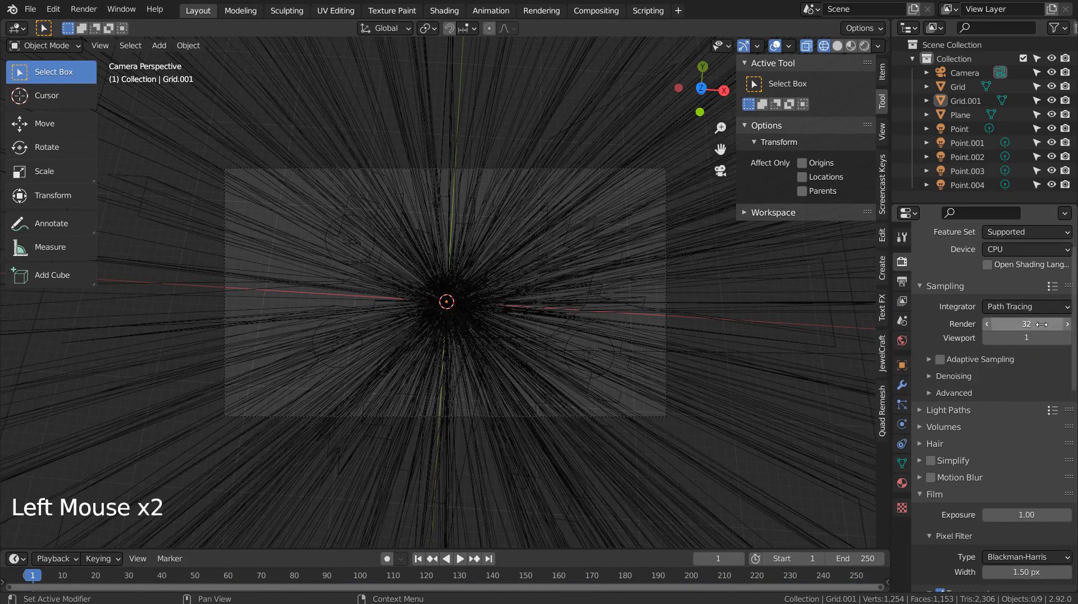
pyautogui.hotkey('ctrl', 's')
# Start a test render of the scene, stop it and close the render window.
pyautogui.press('F12')
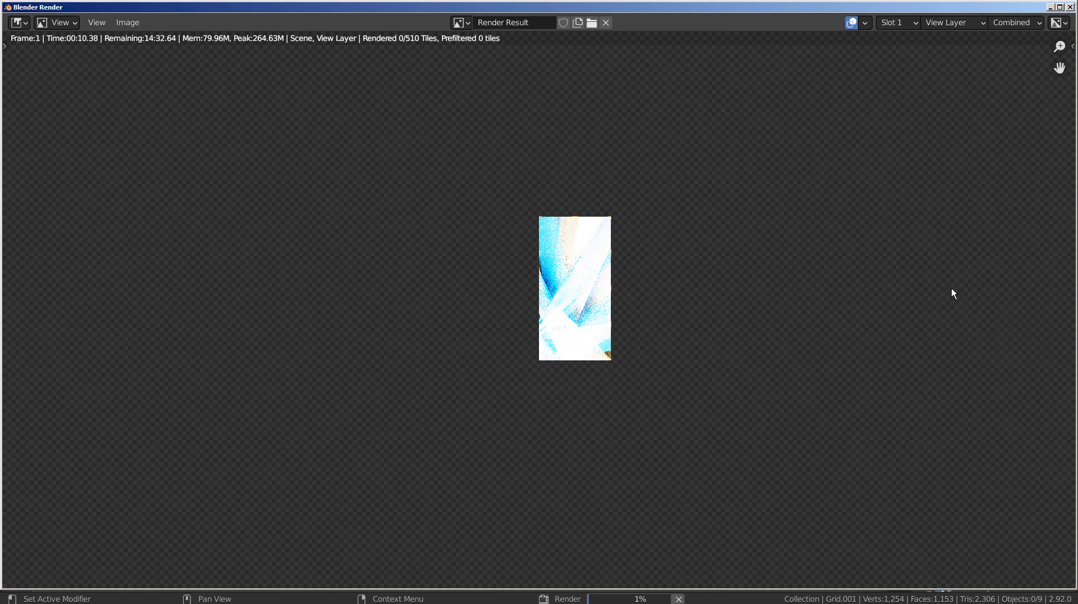
pyautogui.press('Escape')
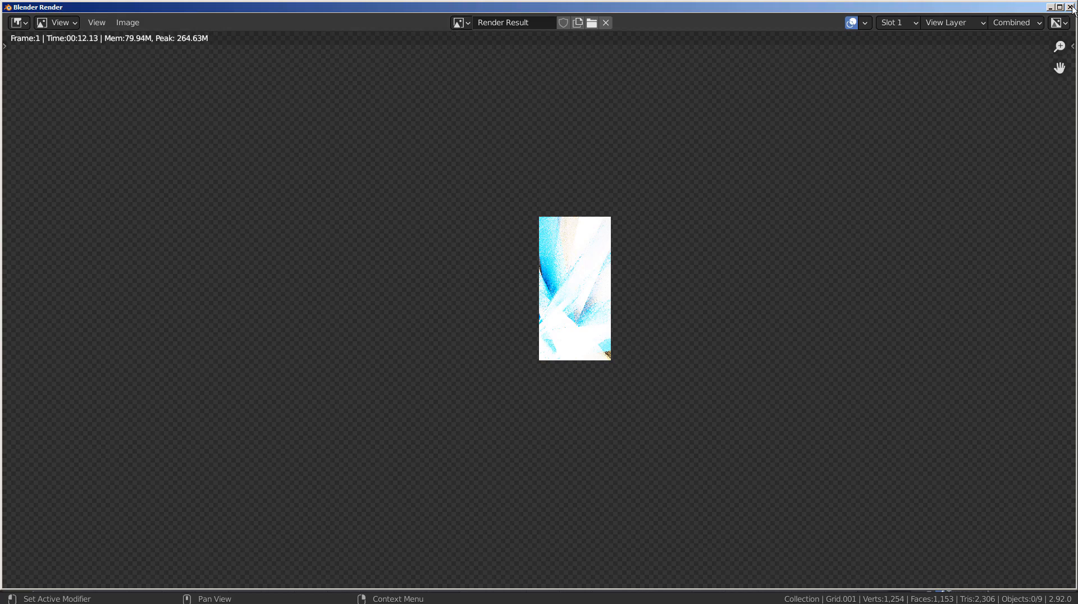
pyautogui.press('Escape')
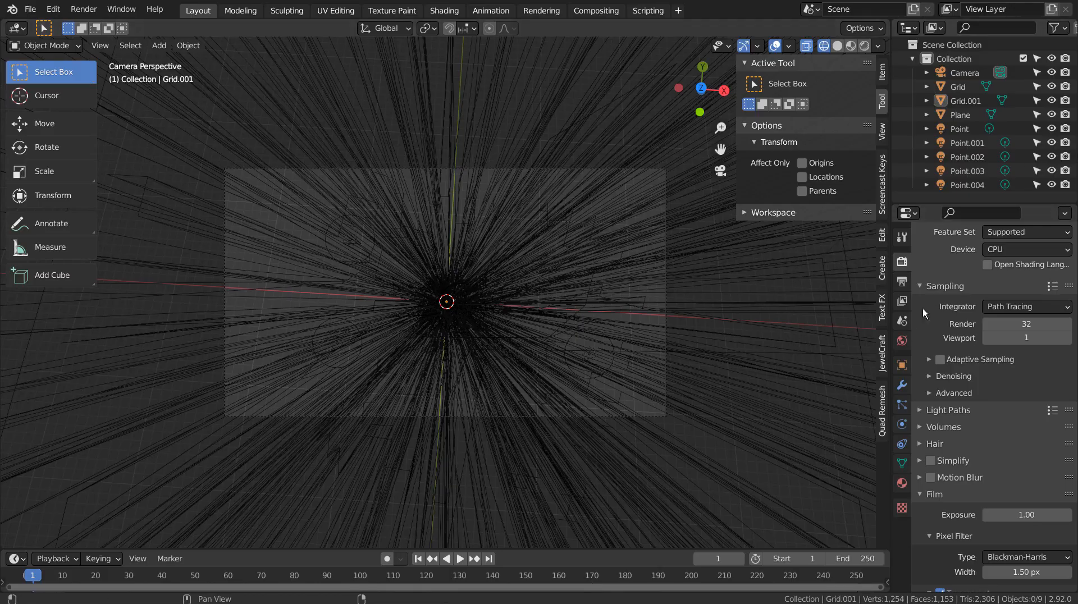
# Set the strength of the forest.exr world background to 1 and run another test render.
pyautogui.click(902, 340)
pyautogui.doubleClick(1019, 437)
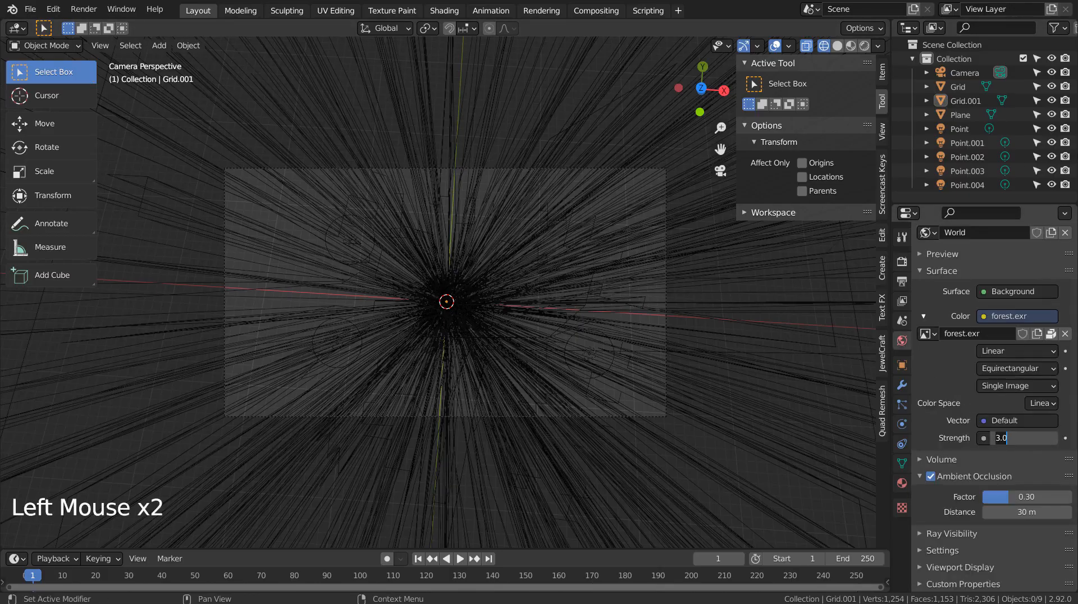
pyautogui.write('1')
pyautogui.press('Return')
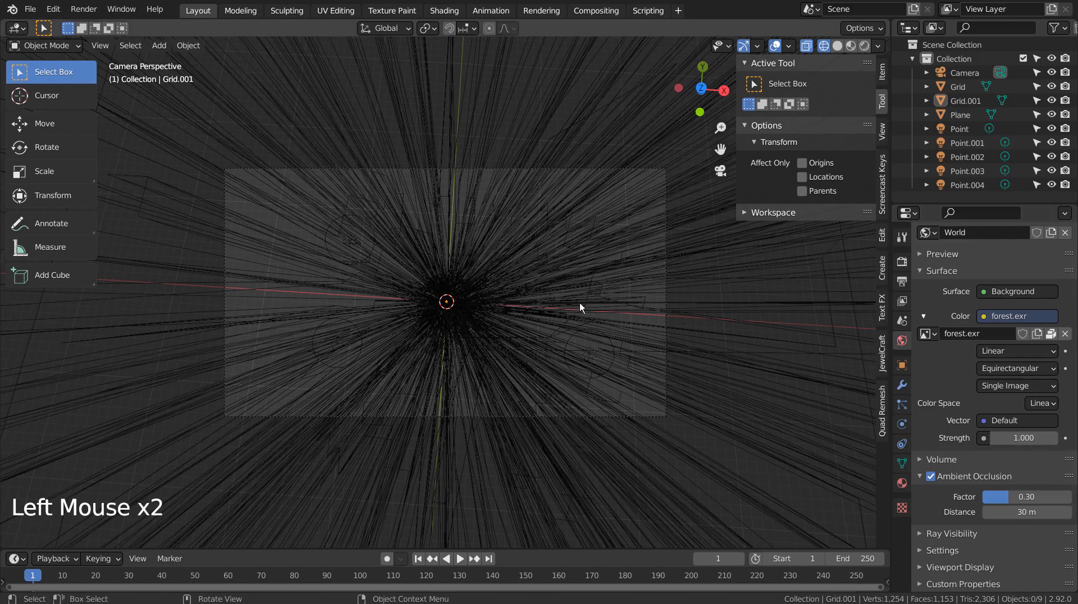
pyautogui.press('F12')
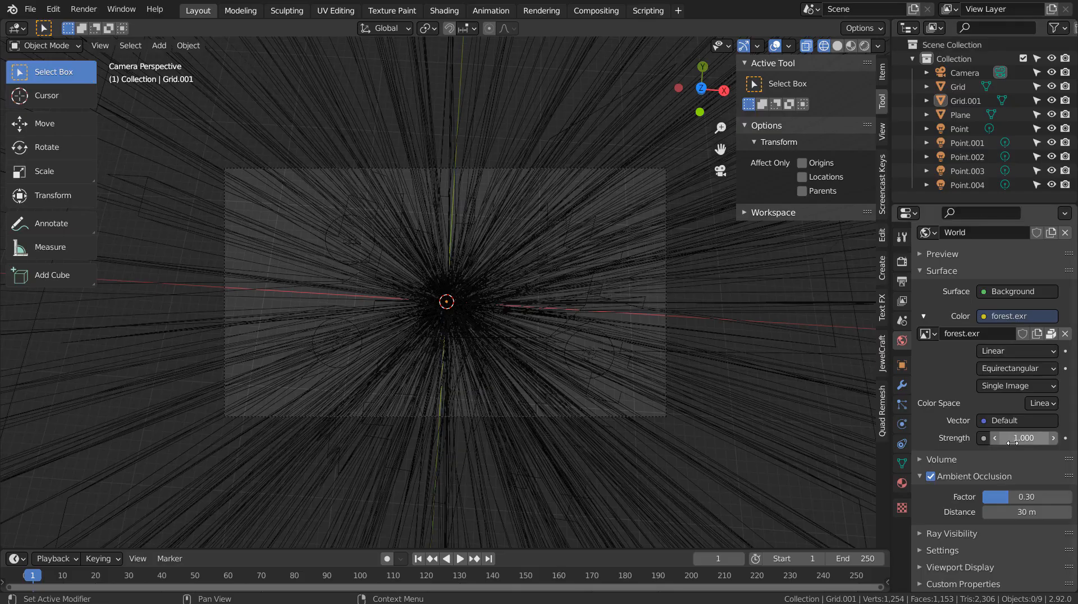
# Set the strength of the forest.exr world background to 0.
pyautogui.click(1005, 437)
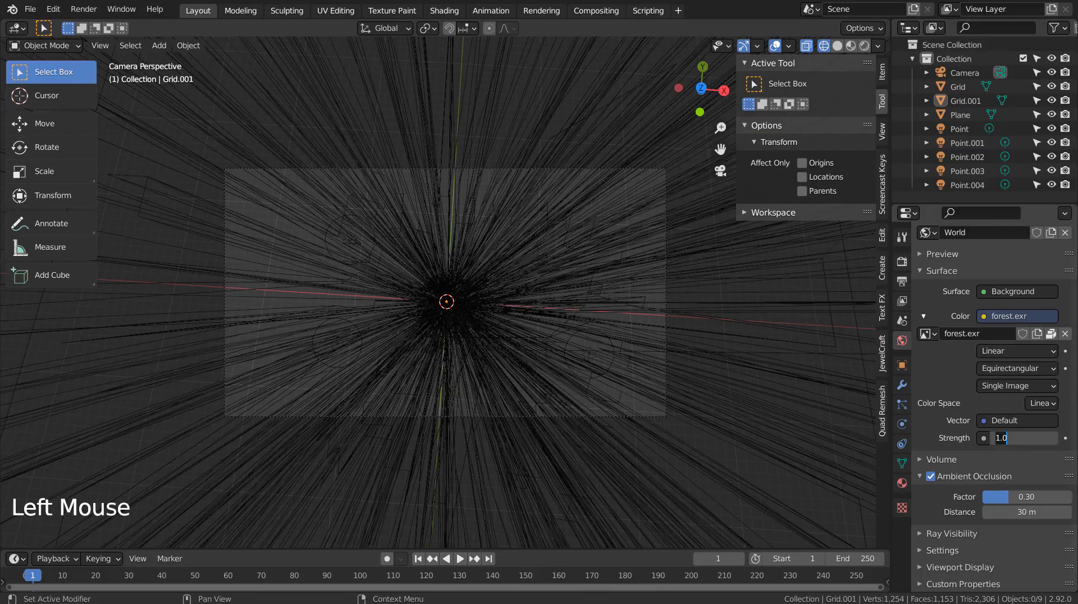
pyautogui.write('0')
pyautogui.press('Return')
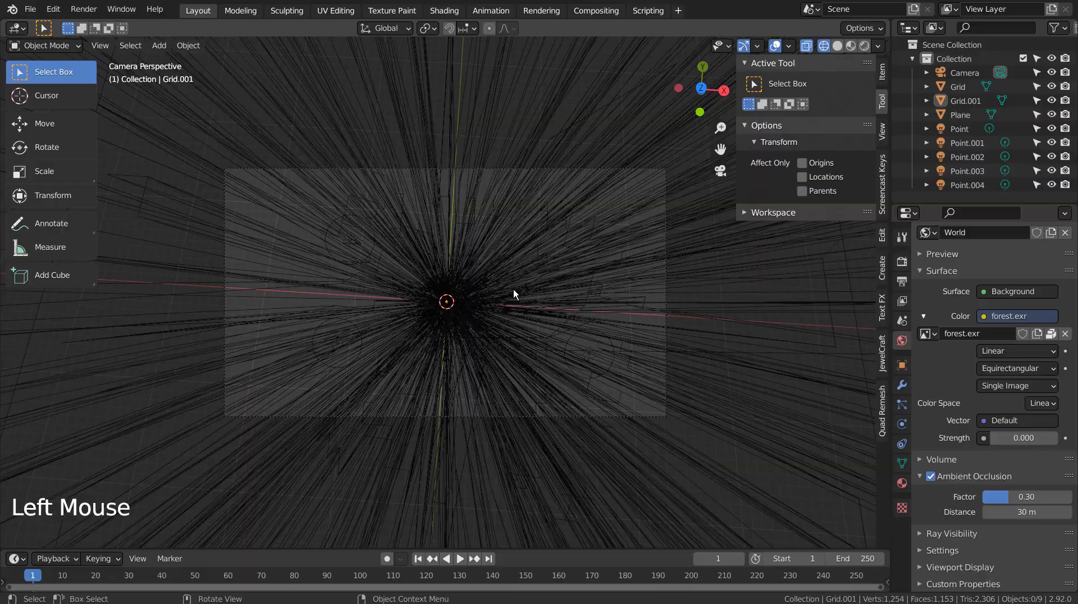
# Run a test render of the scene without world lighting and close the render window.
pyautogui.press('F12')
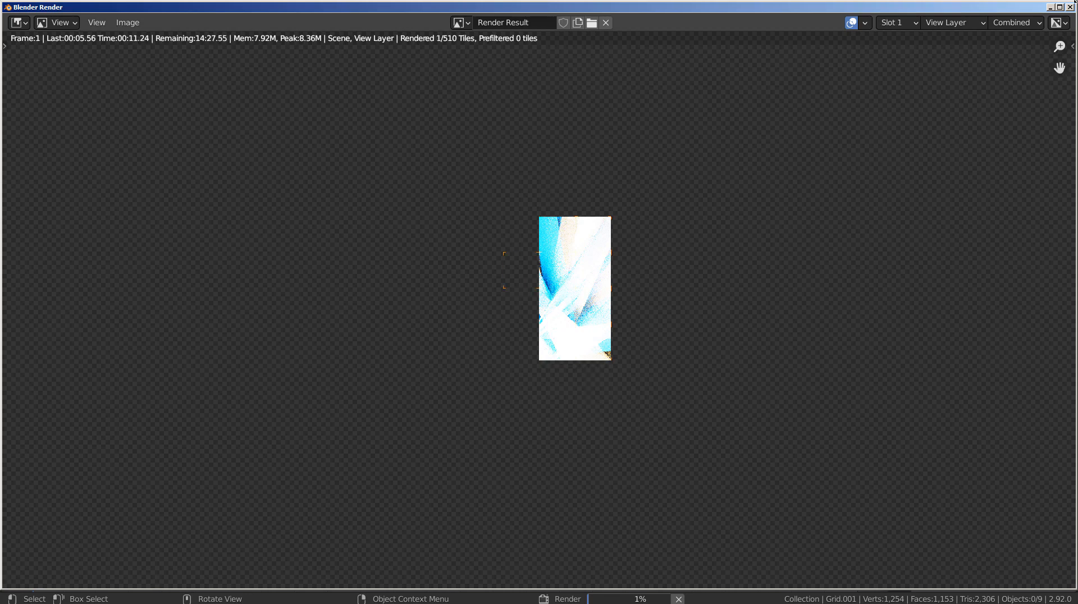
pyautogui.click(1070, 7)
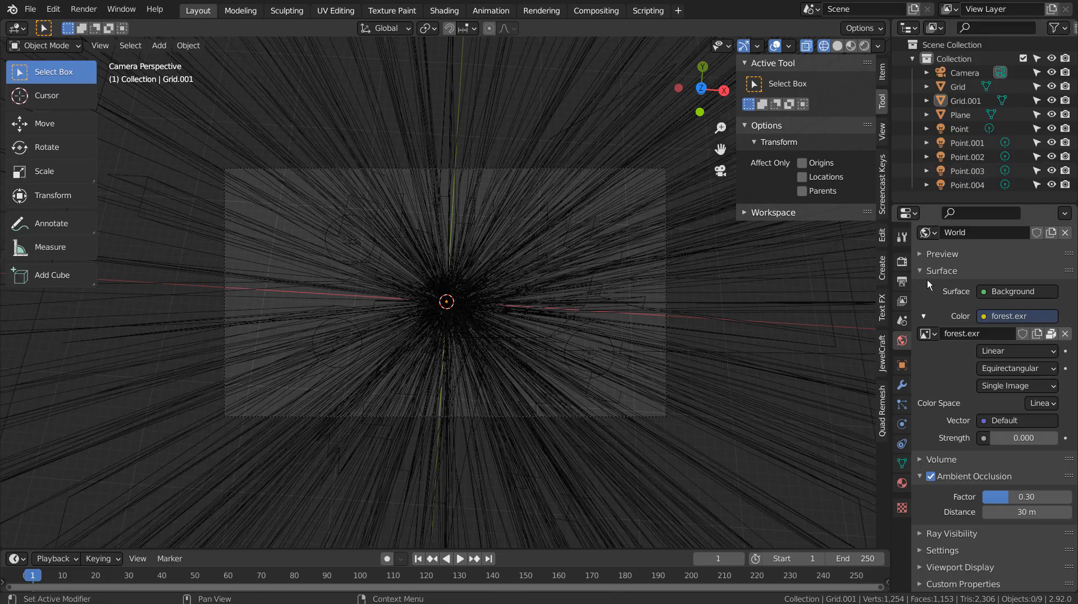
# Set the power of the point lights Point and Point.001 to 55 W each.
pyautogui.click(954, 130)
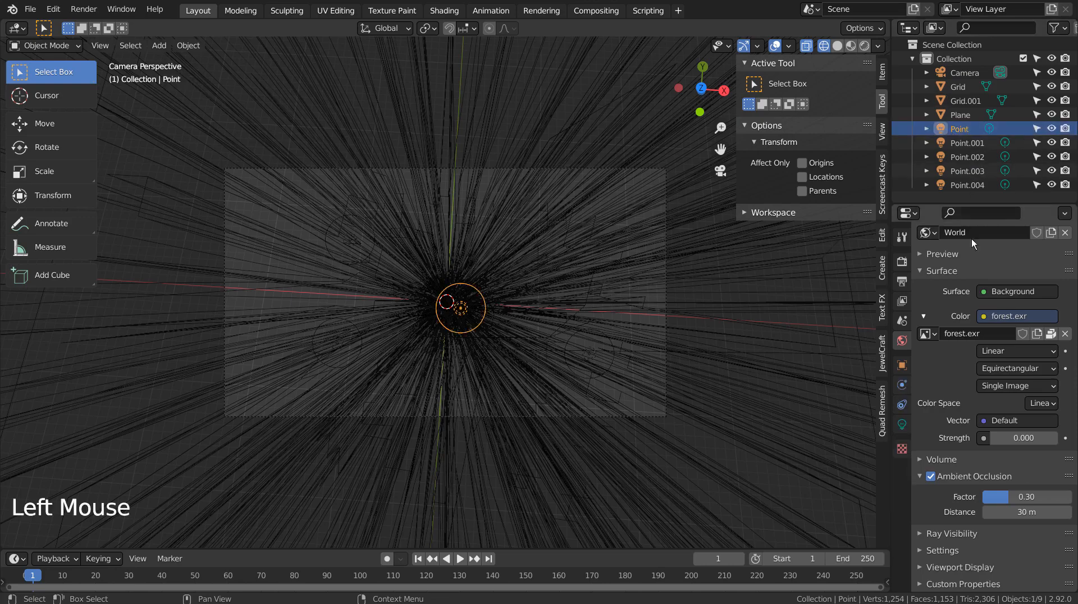
pyautogui.click(902, 424)
pyautogui.click(1003, 351)
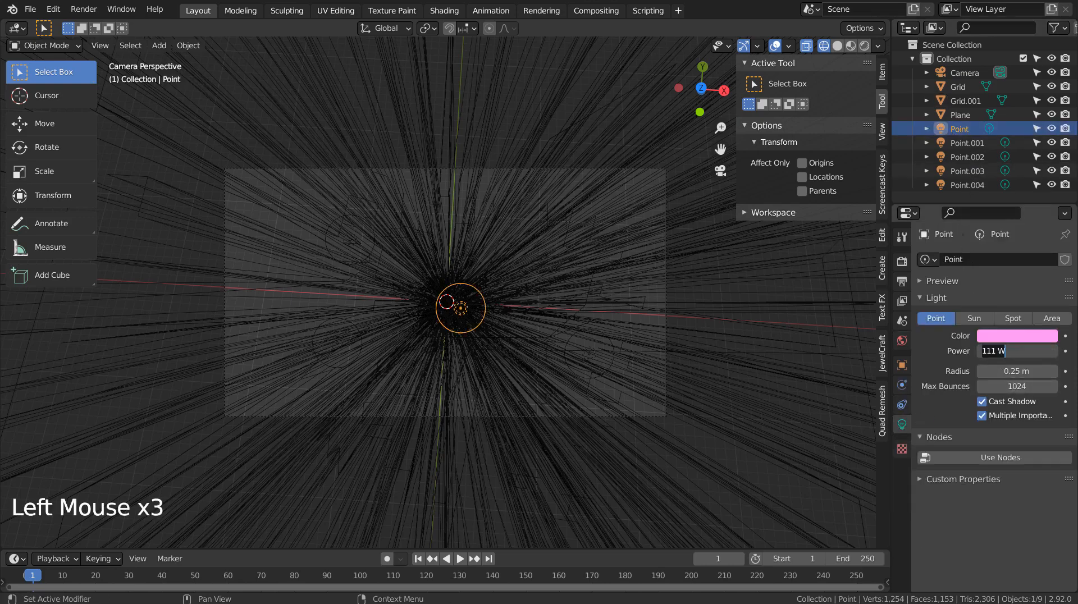
pyautogui.write('55')
pyautogui.click(967, 142)
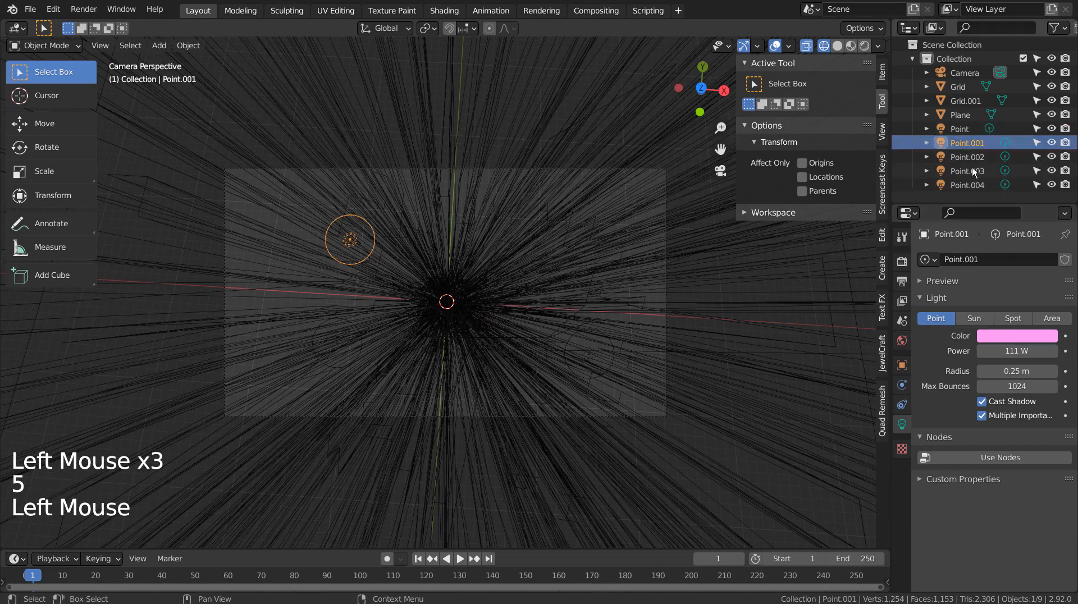
pyautogui.doubleClick(1016, 351)
pyautogui.write('55')
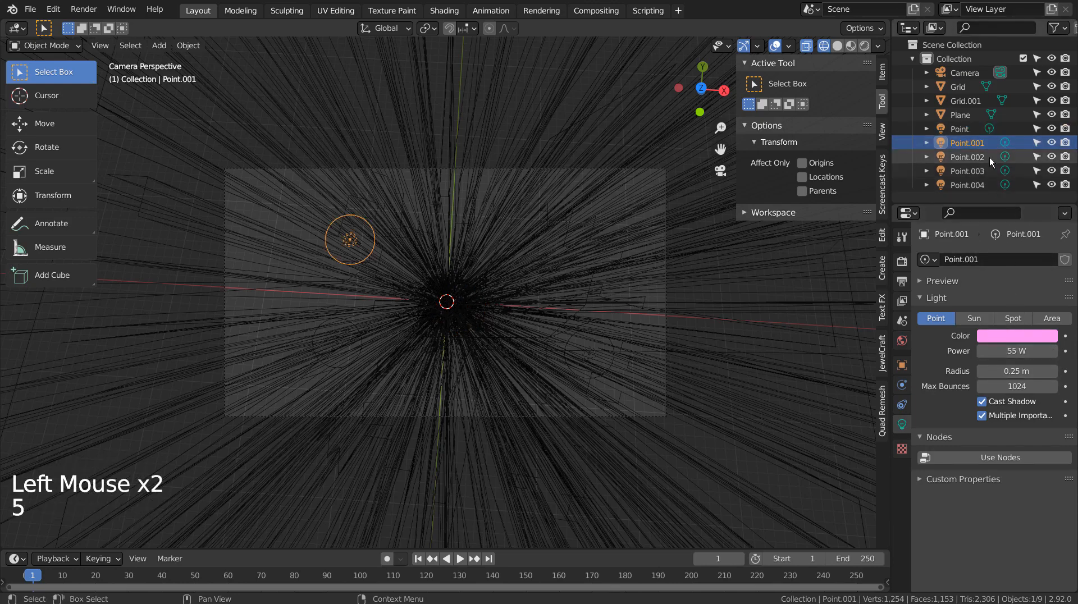
# Set the power of the lights Point.002, Point.003 and Point.004 to 55 W each, and render the scene.
pyautogui.click(966, 156)
pyautogui.doubleClick(1016, 351)
pyautogui.write('5')
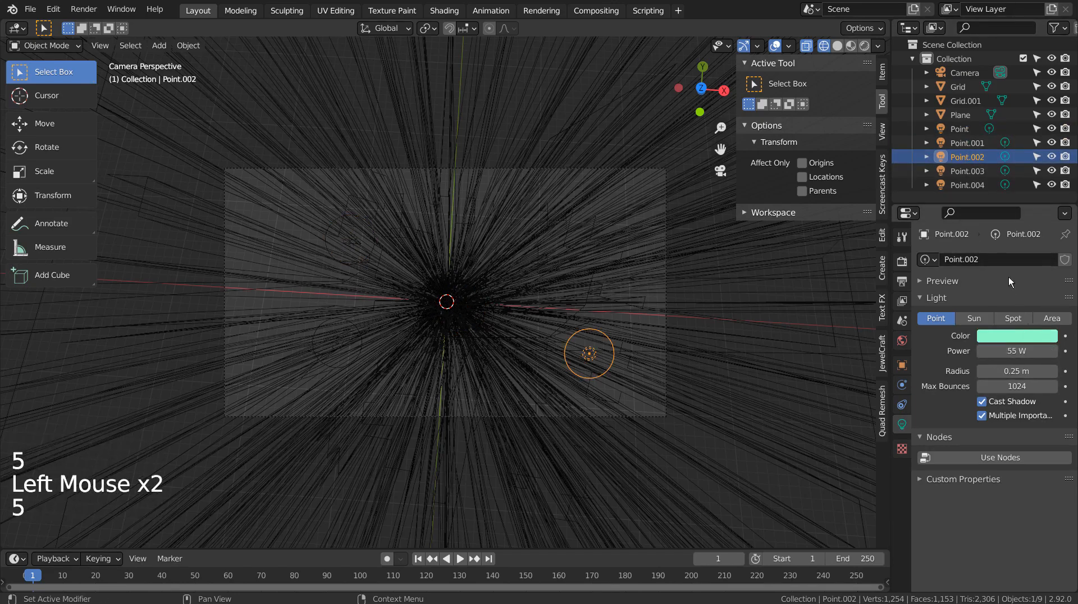
pyautogui.click(973, 174)
pyautogui.doubleClick(1017, 351)
pyautogui.write('5')
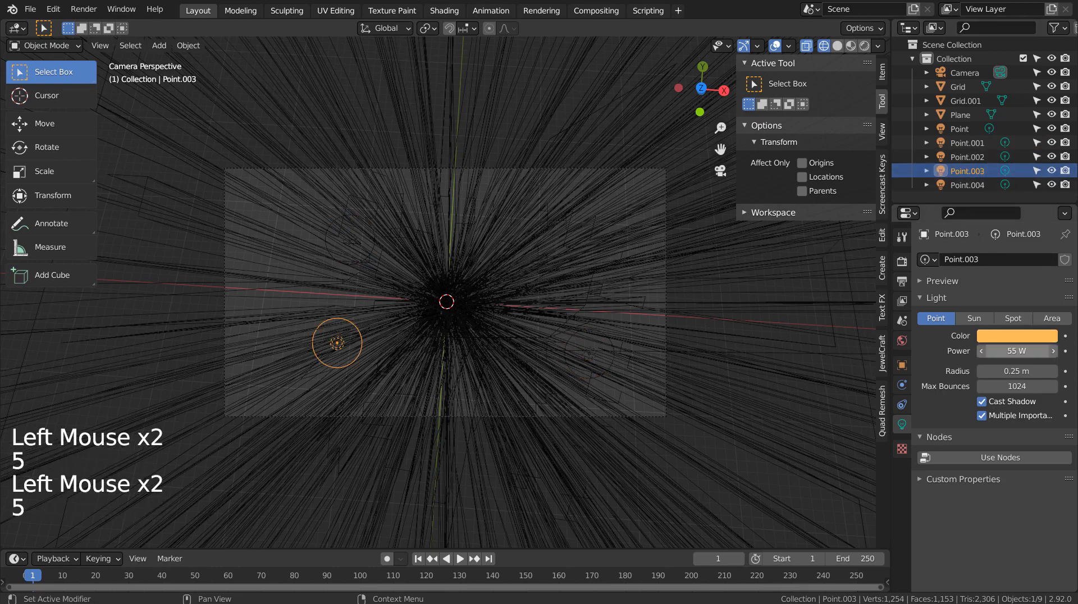
pyautogui.click(974, 185)
pyautogui.doubleClick(1016, 350)
pyautogui.write('5')
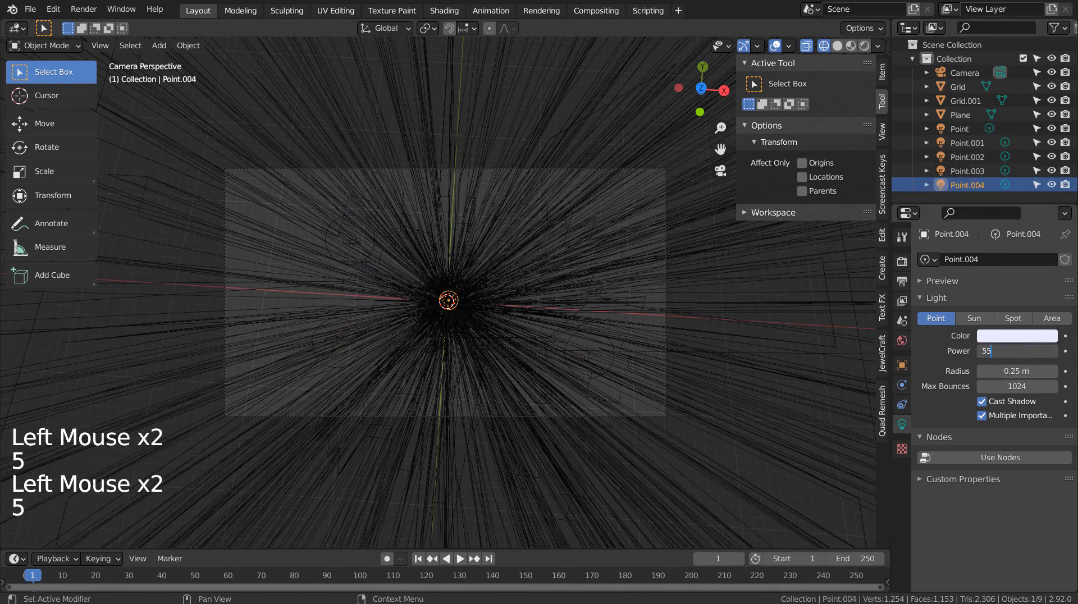
pyautogui.press('F12')
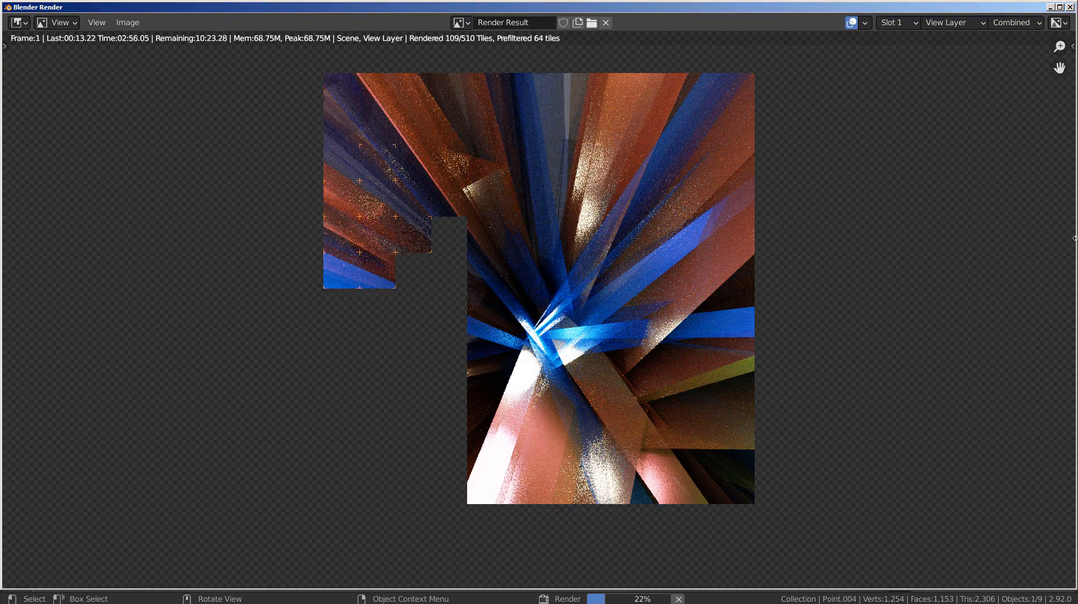